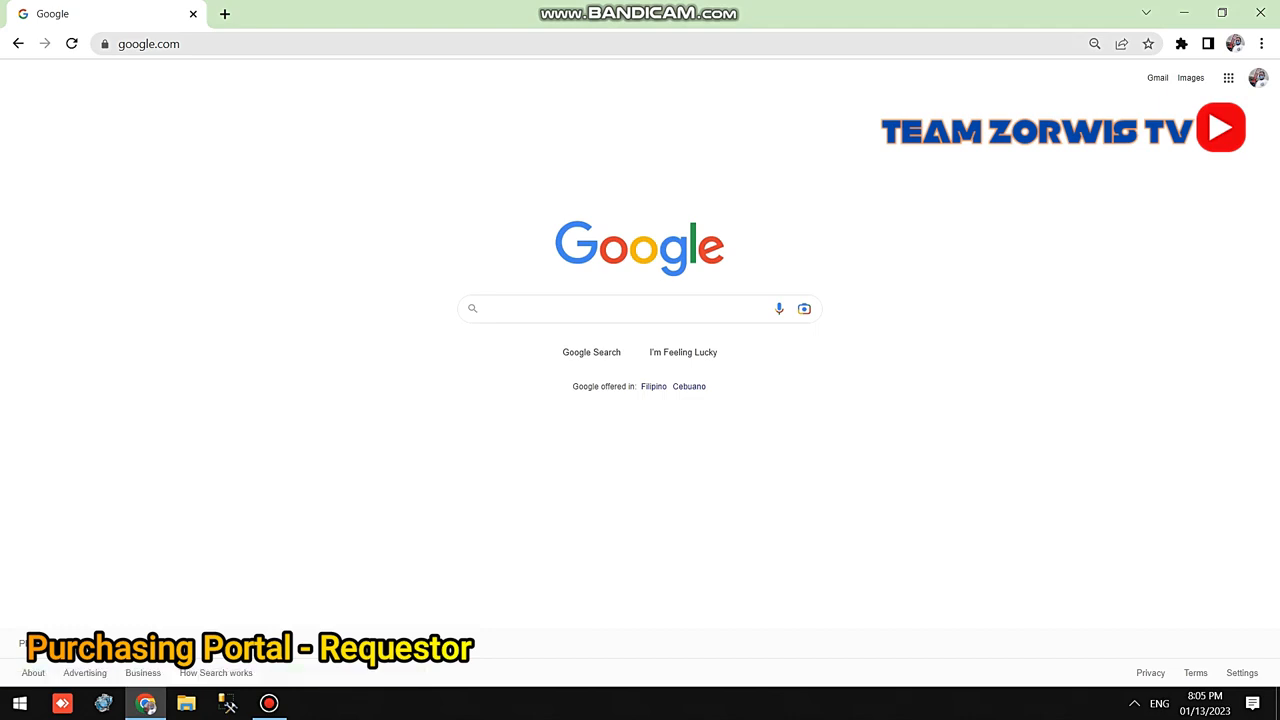
click(180, 44)
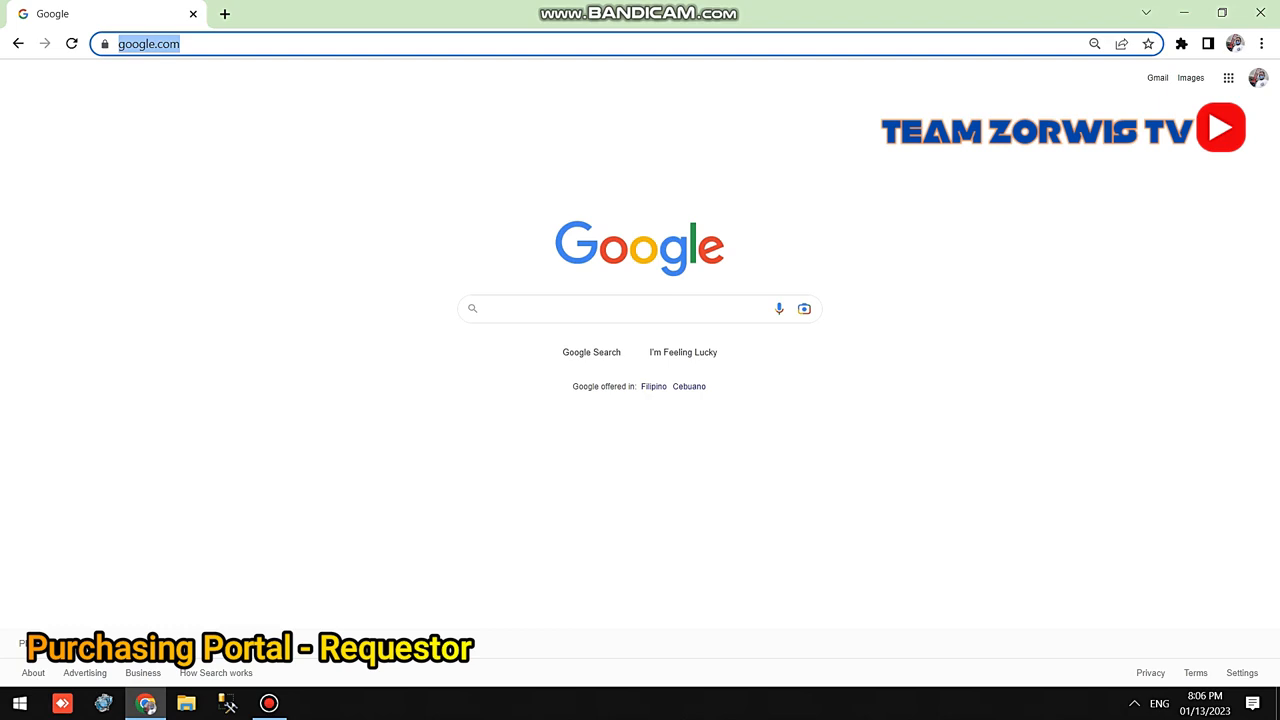
text(https://cmi)
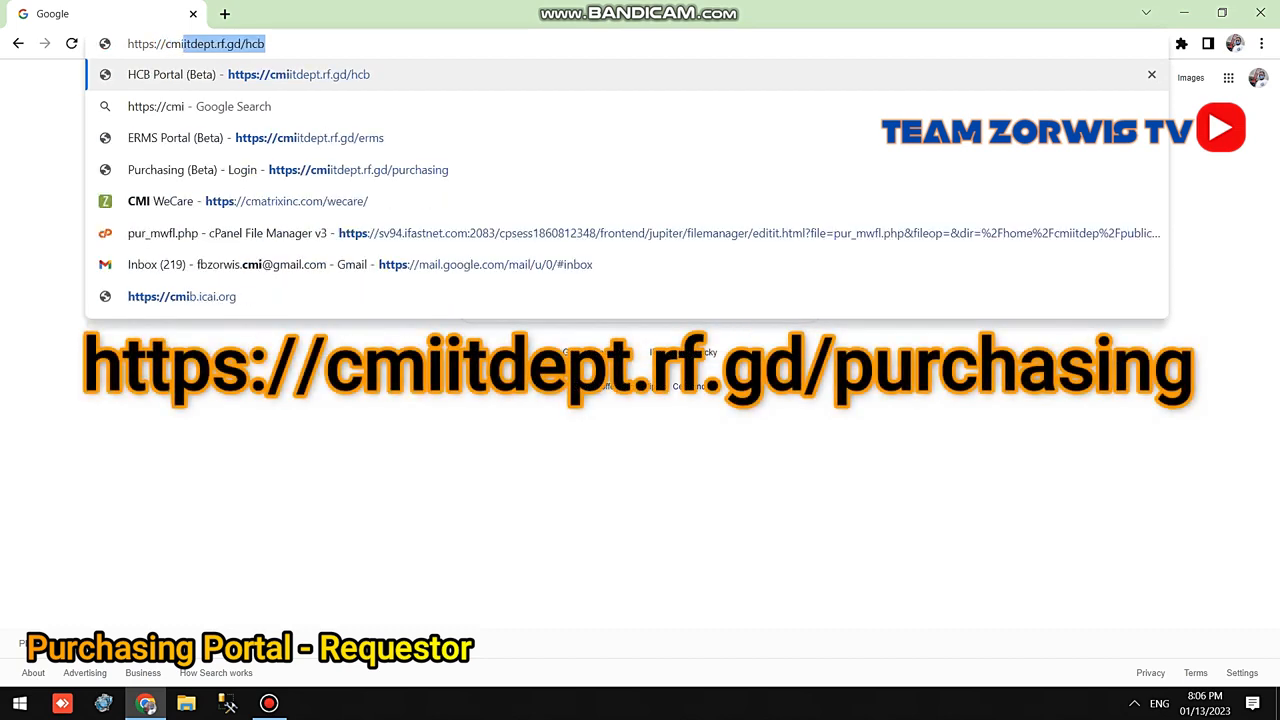
key(Right)
key(BackSpace)
key(BackSpace)
key(BackSpace)
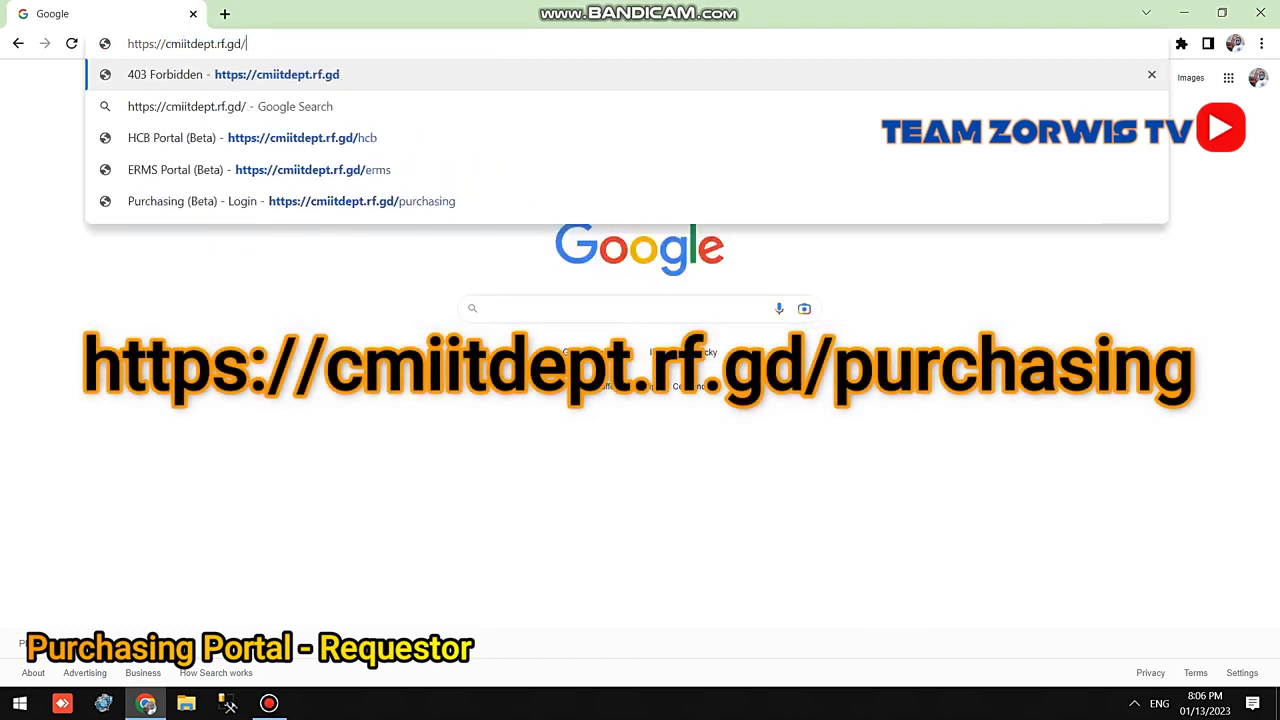
text(pu)
key(Return)
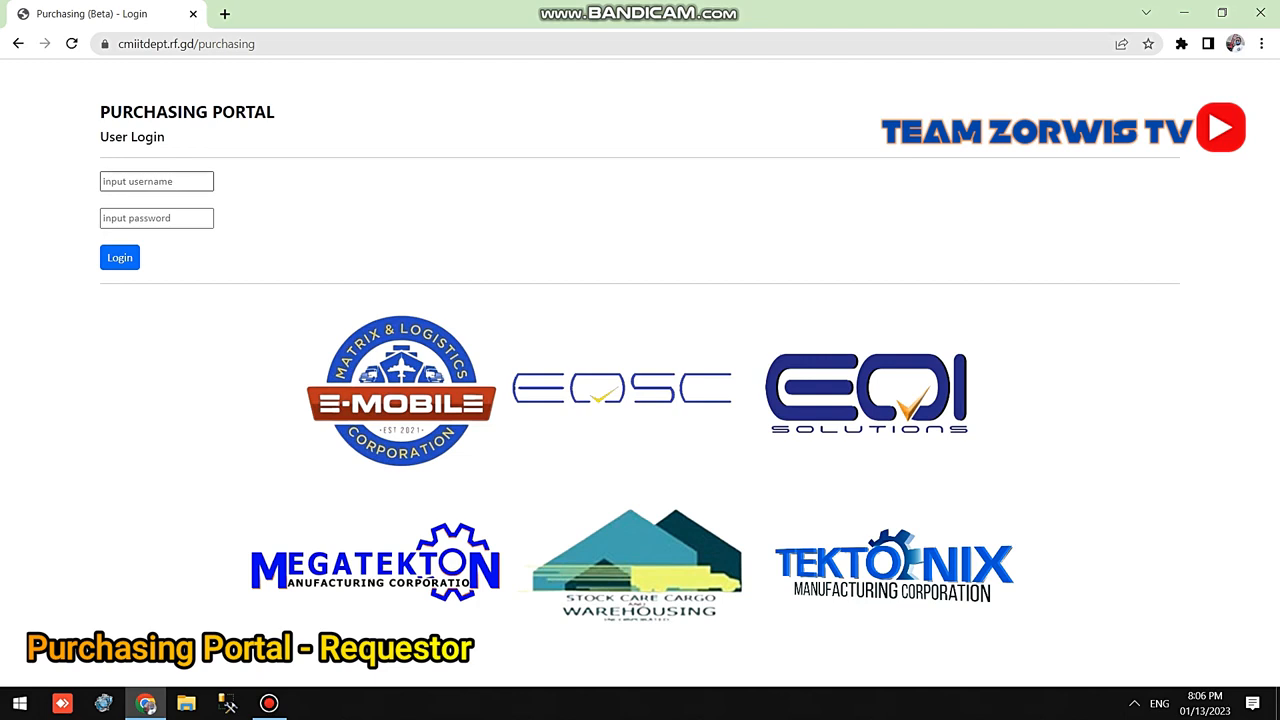
- Log in to the purchasing portal with the requestor's username and the account password
click(157, 182)
text(p)
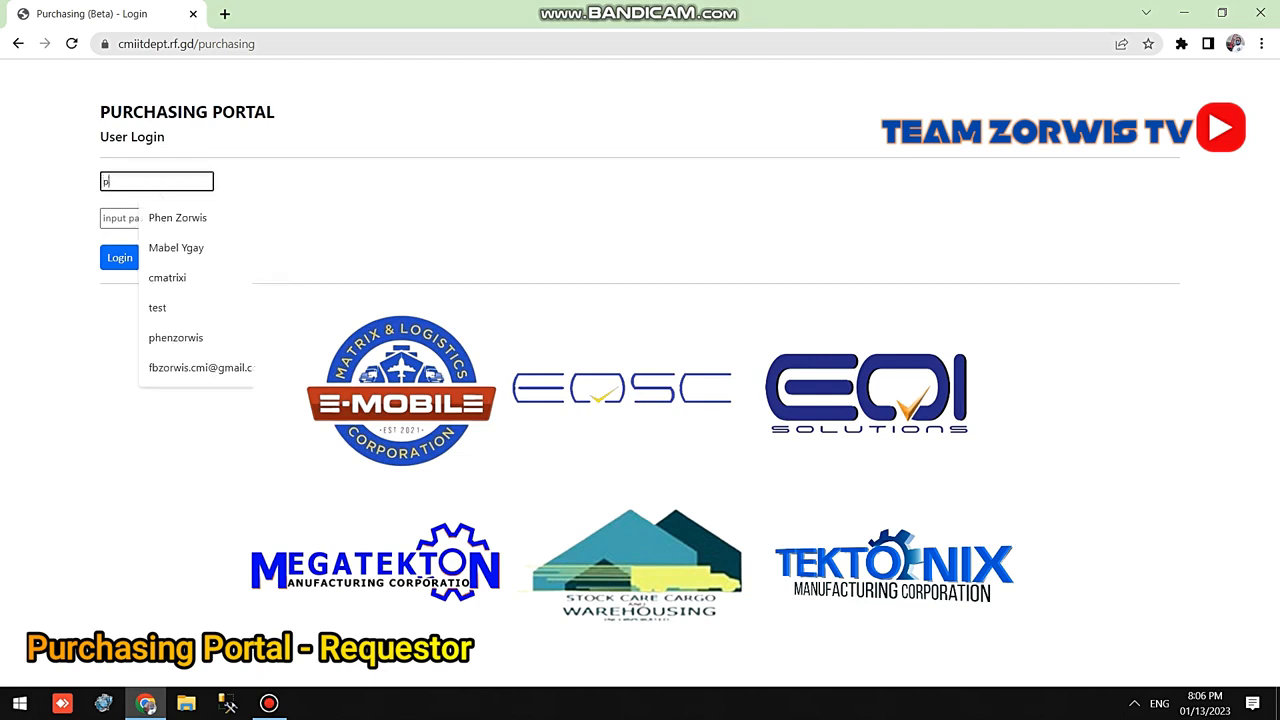
text(hen)
key(Down)
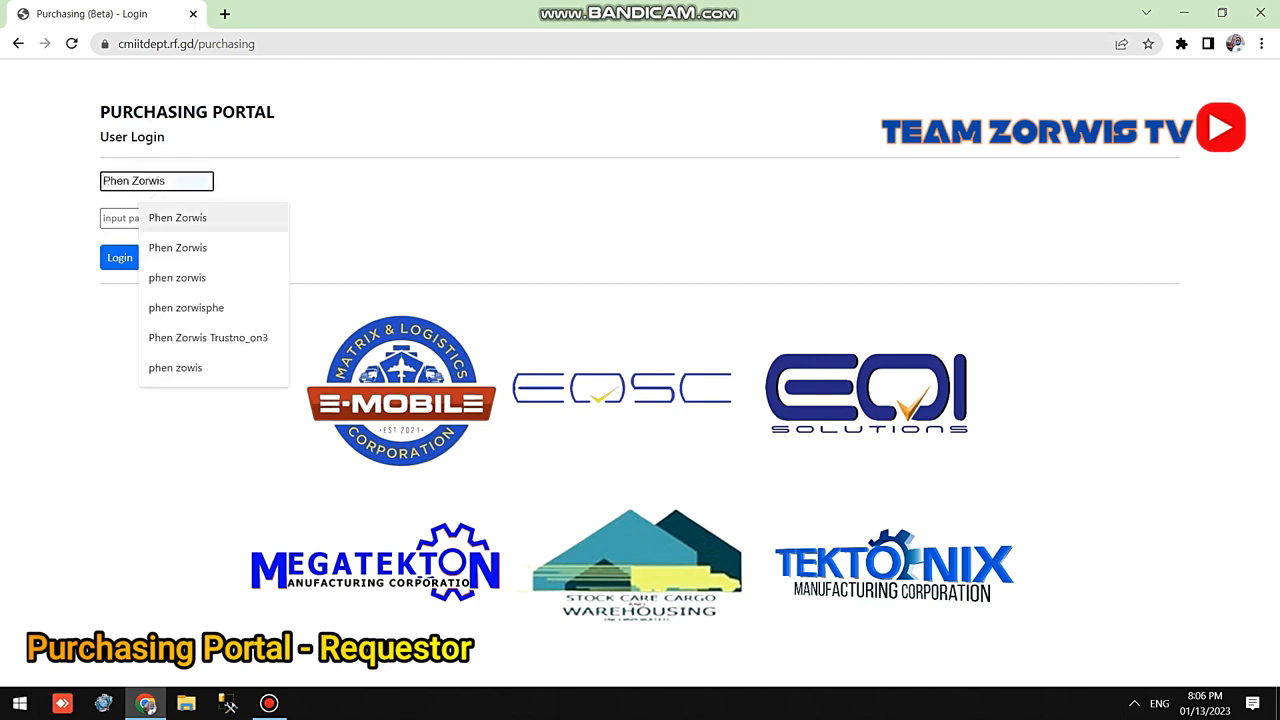
key(Return)
key(Tab)
text(********)
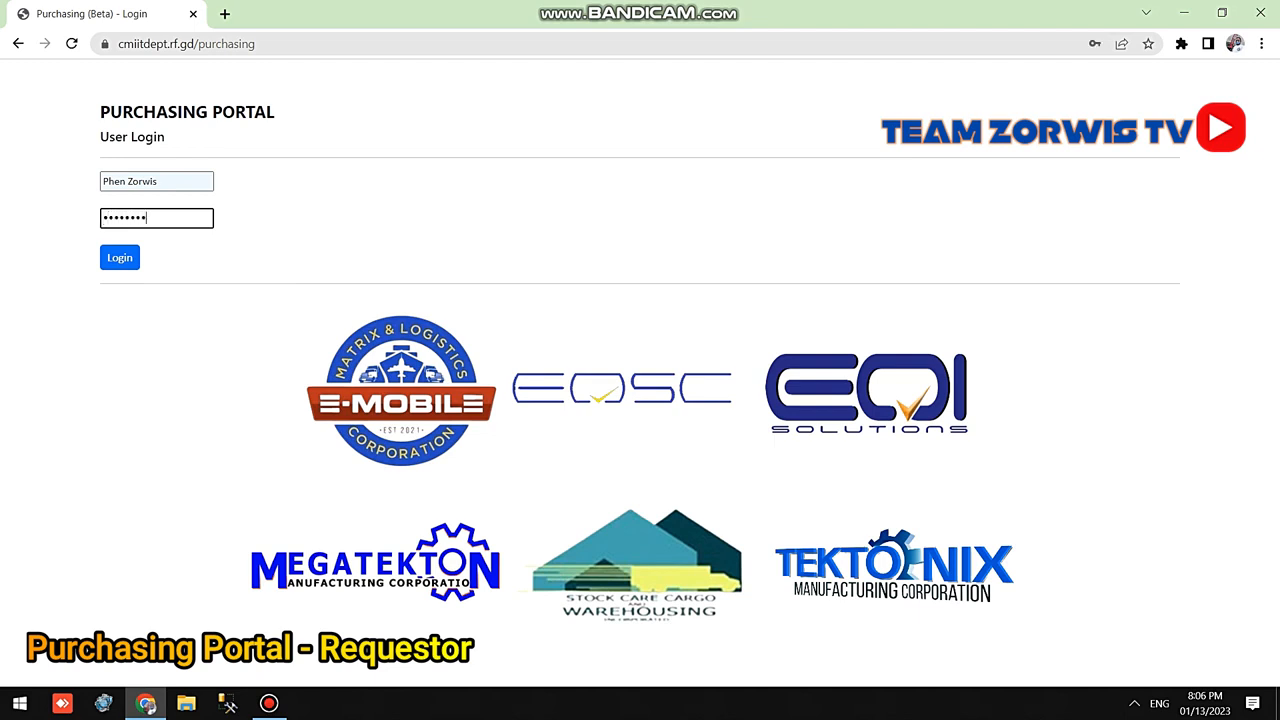
text(***)
key(Return)
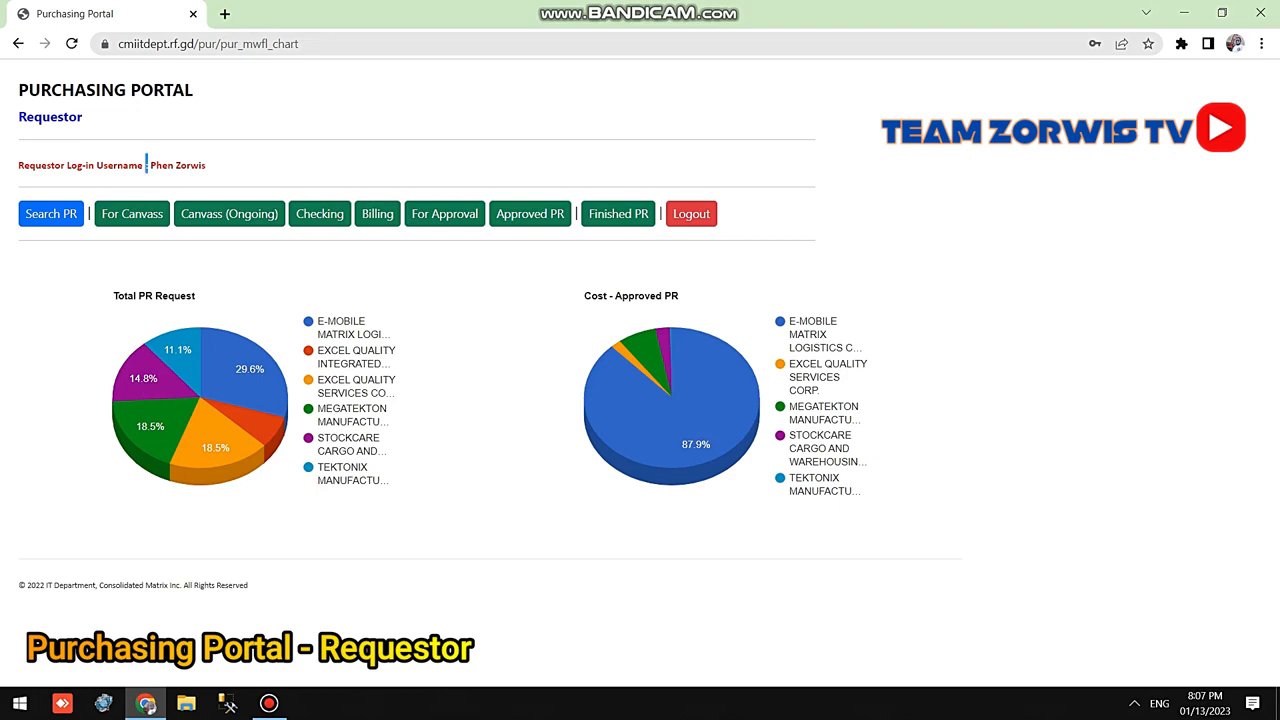
- View the list of purchase requisitions in ongoing canvass and return to the portal's main page
drag(147, 165, 200, 214)
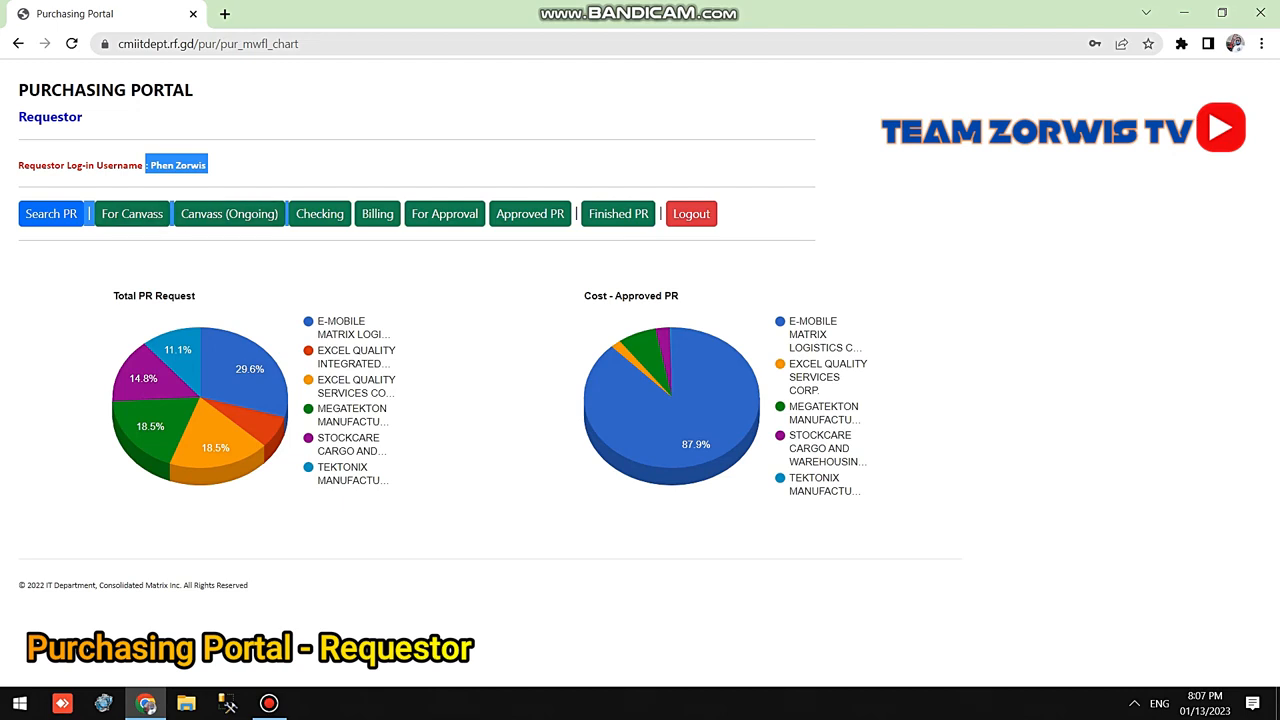
click(132, 214)
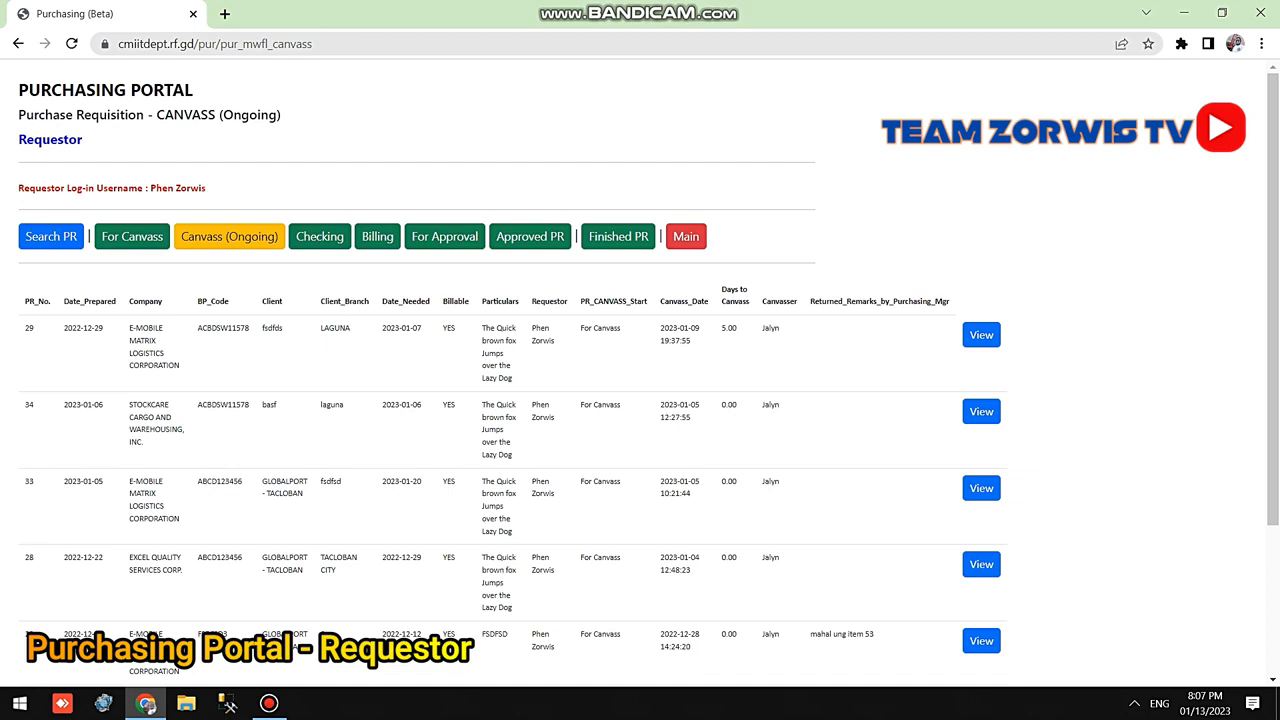
click(686, 236)
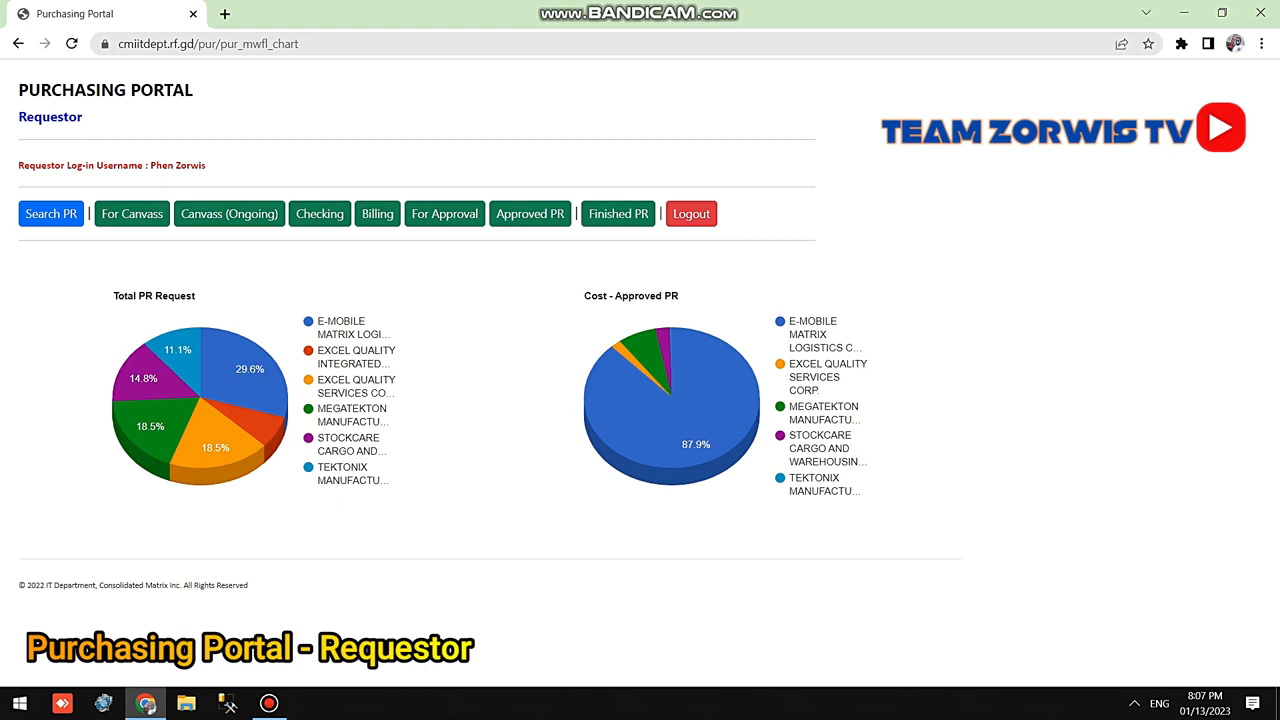
- Start a new requisition from the For Canvass list with company E-MOBILE MATRIX LOGISTICS CORPORATION and the first suggested BP code
click(132, 213)
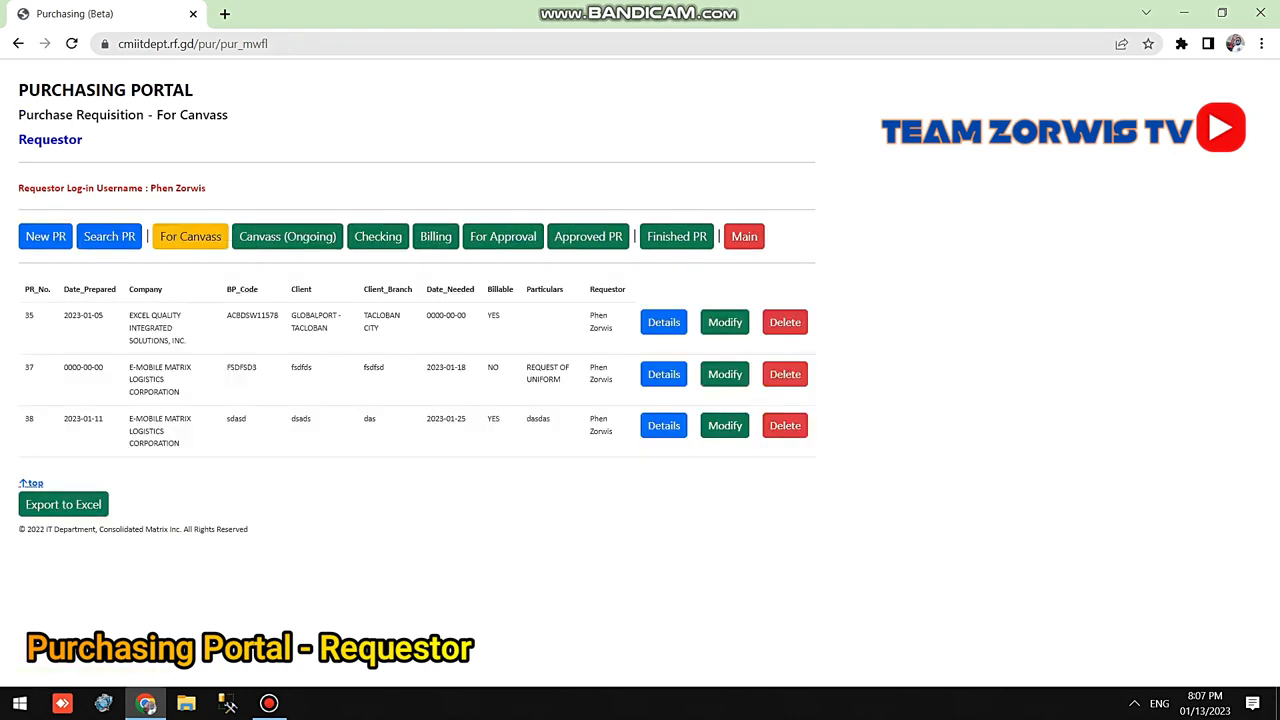
click(45, 236)
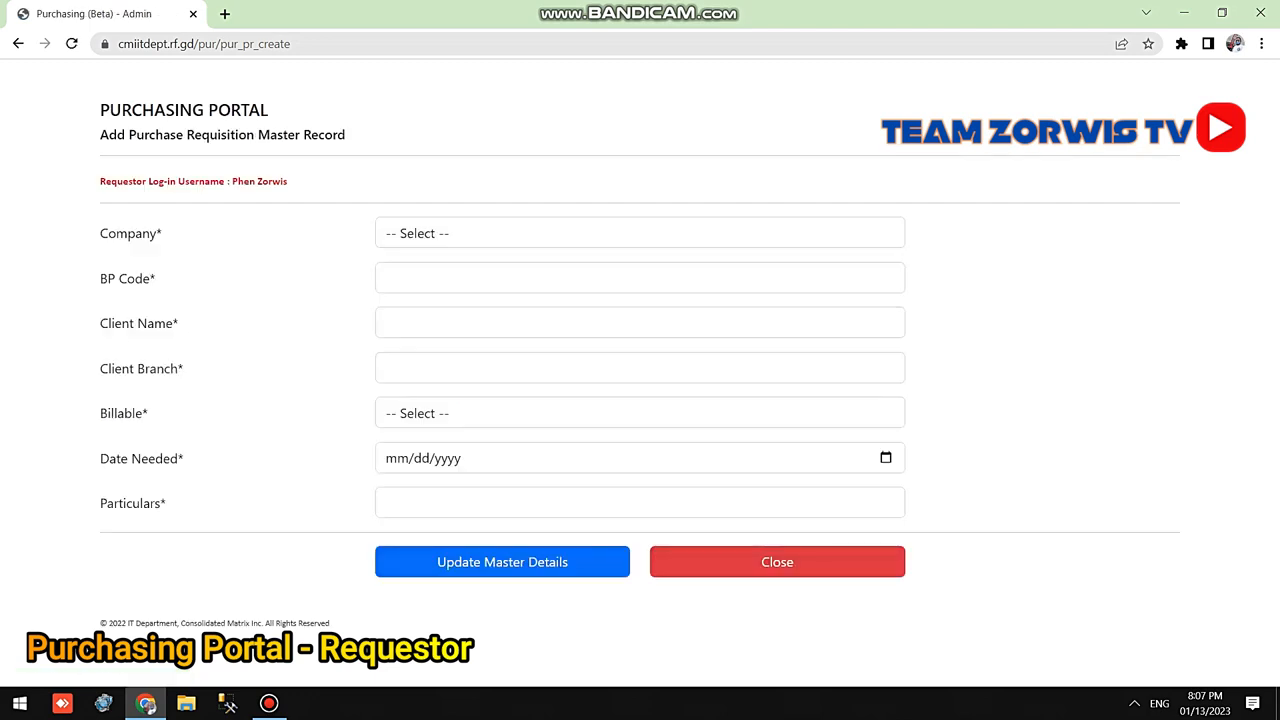
click(640, 233)
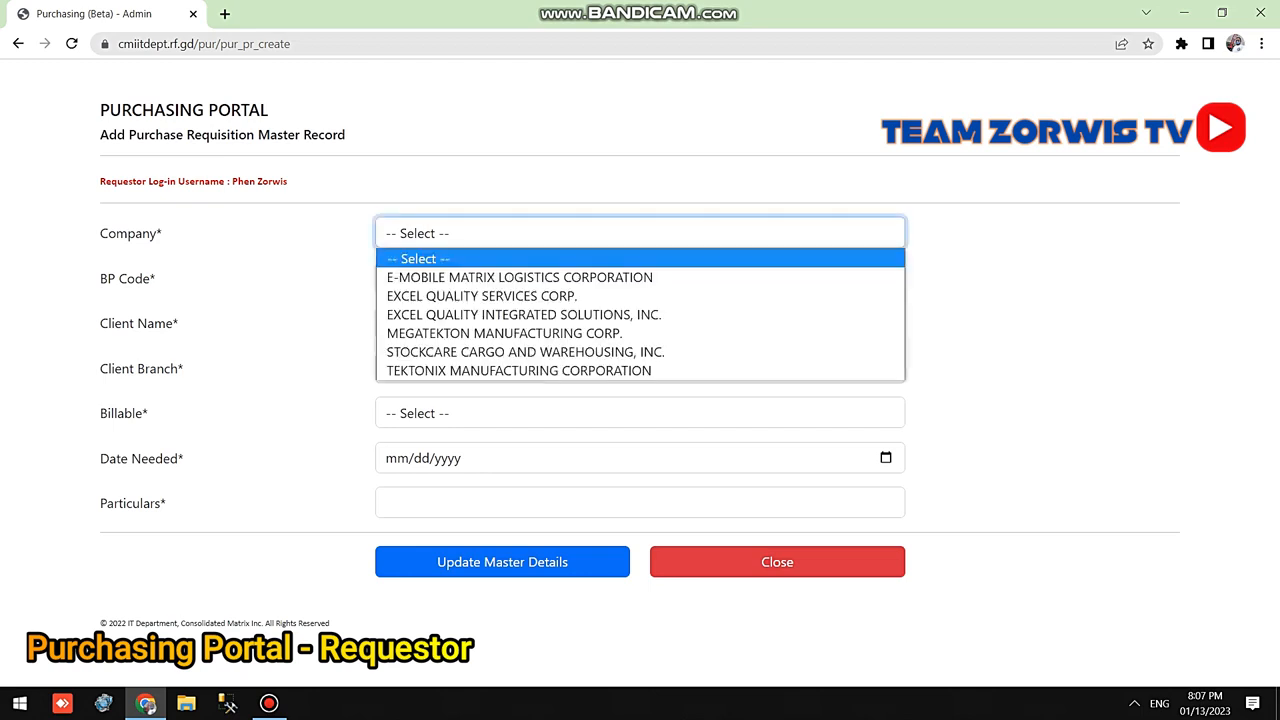
click(520, 277)
click(520, 278)
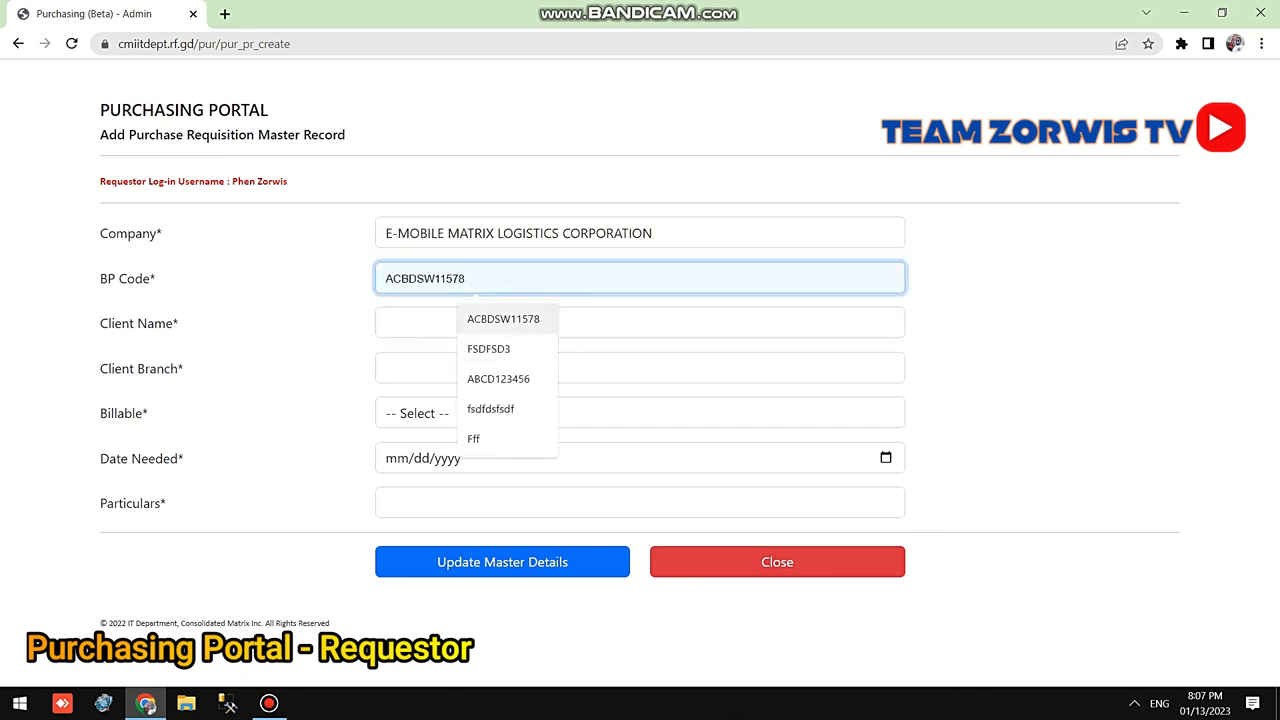
key(Return)
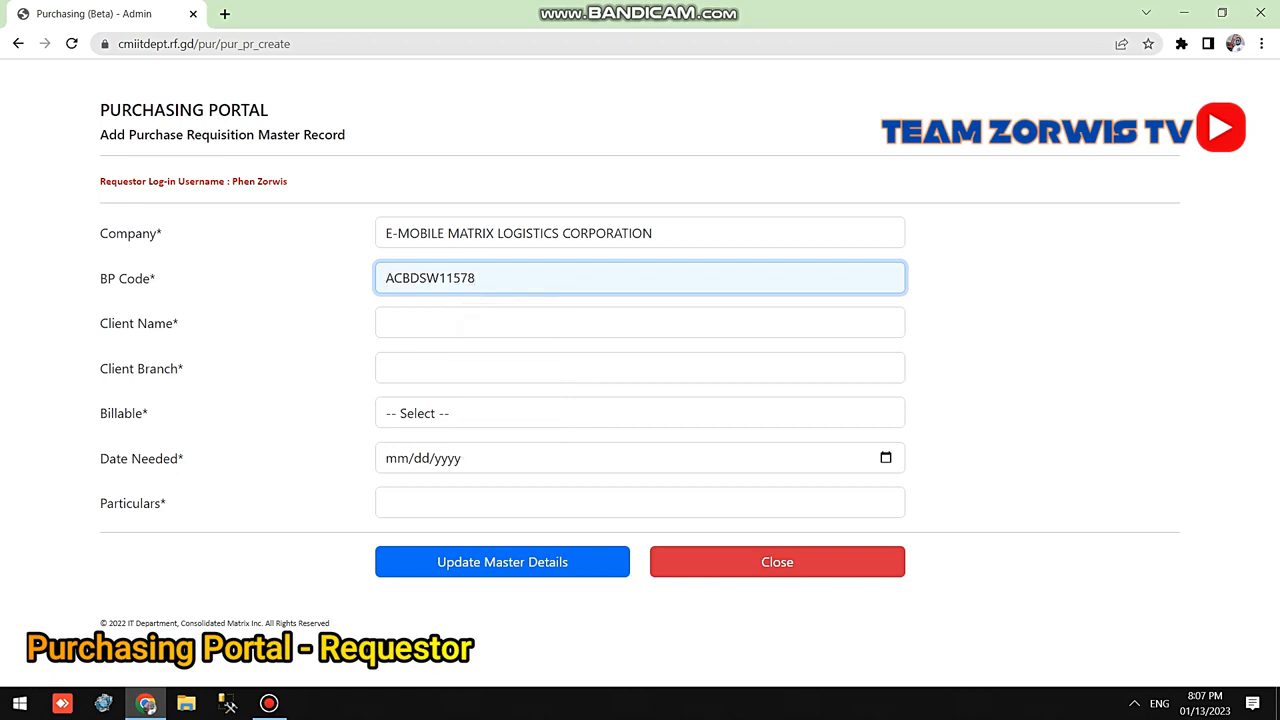
- Set the client name to GLOBALPORT and the client branch to TACLOBAN
click(530, 323)
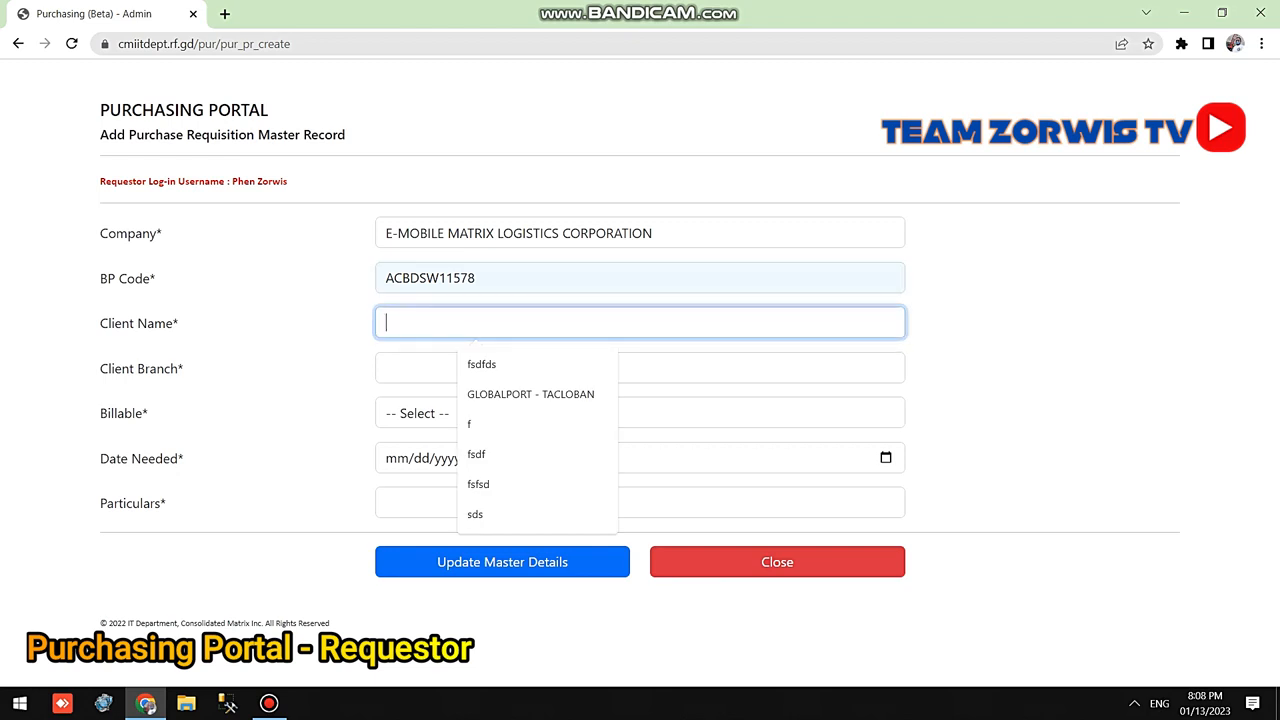
key(Down)
key(Down)
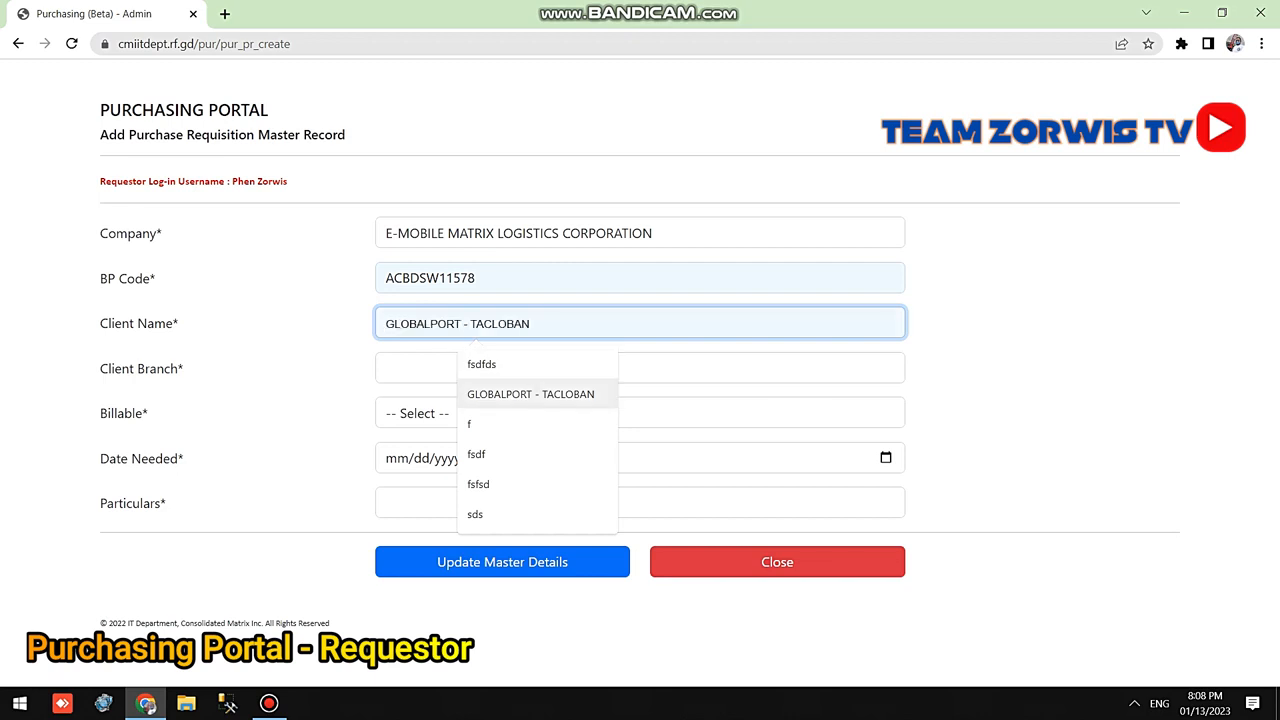
key(Return)
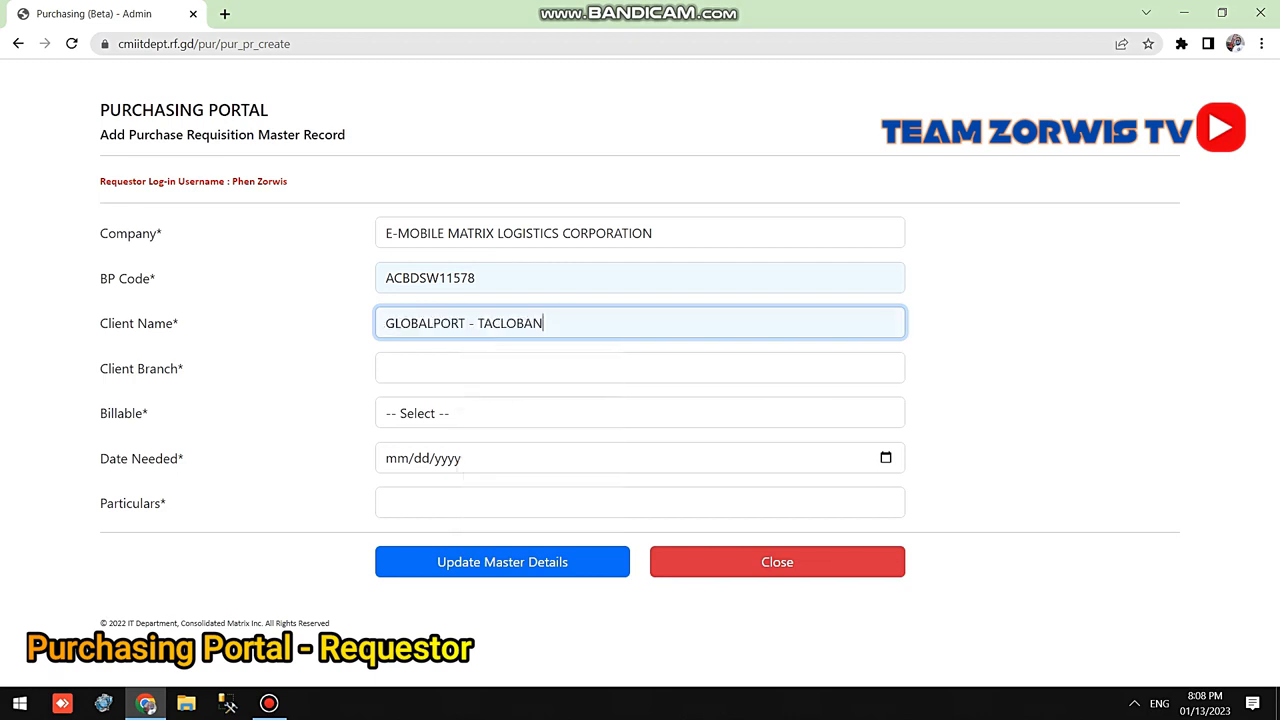
drag(478, 323, 545, 323)
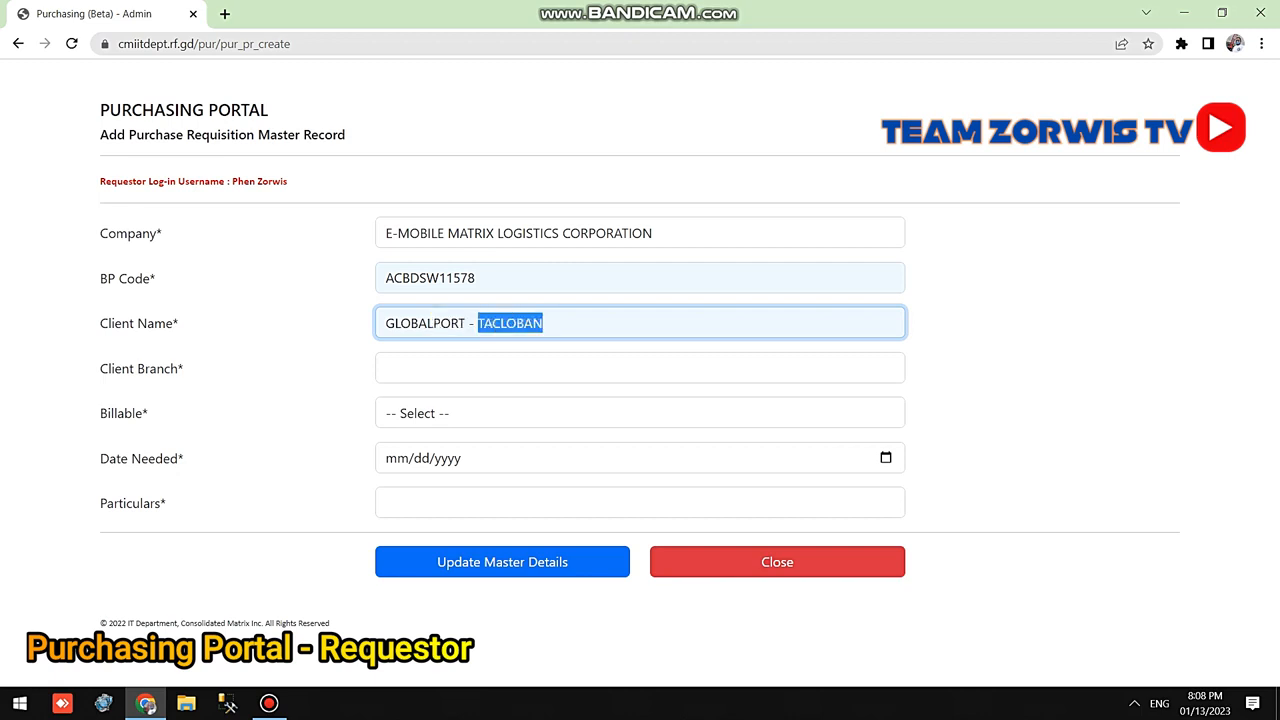
key(ctrl+x)
click(430, 368)
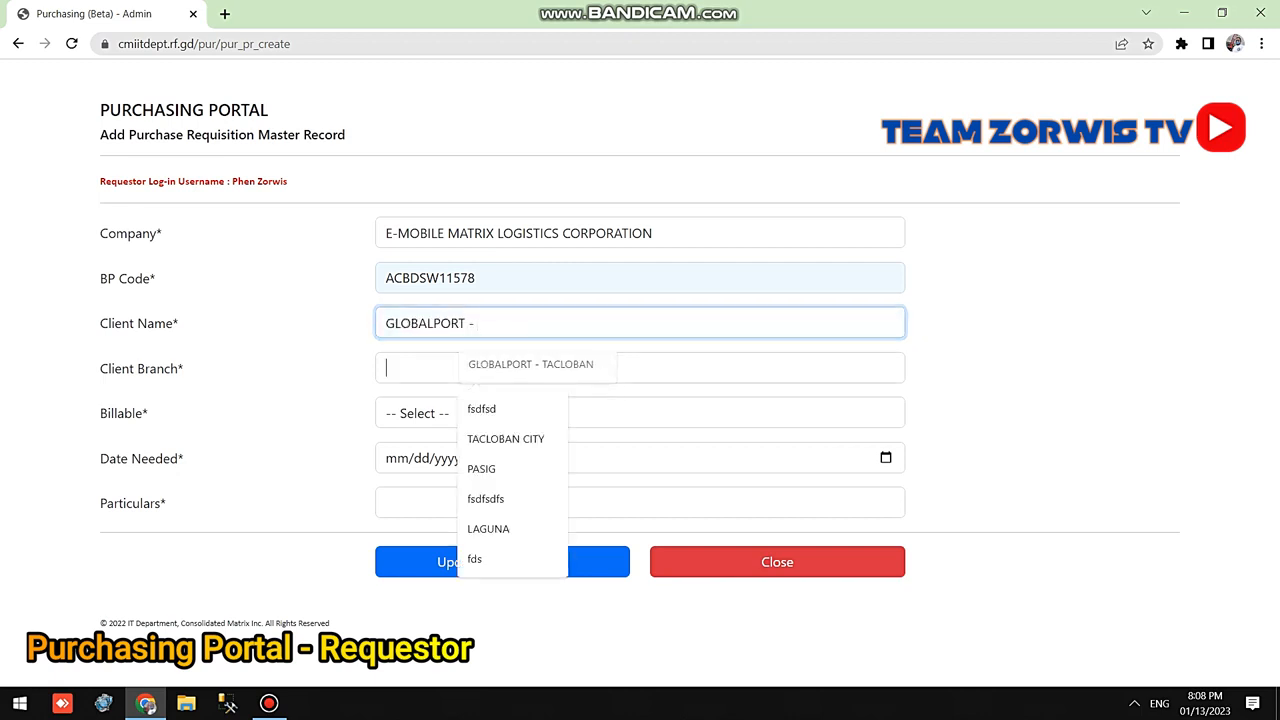
key(ctrl+v)
key(Tab)
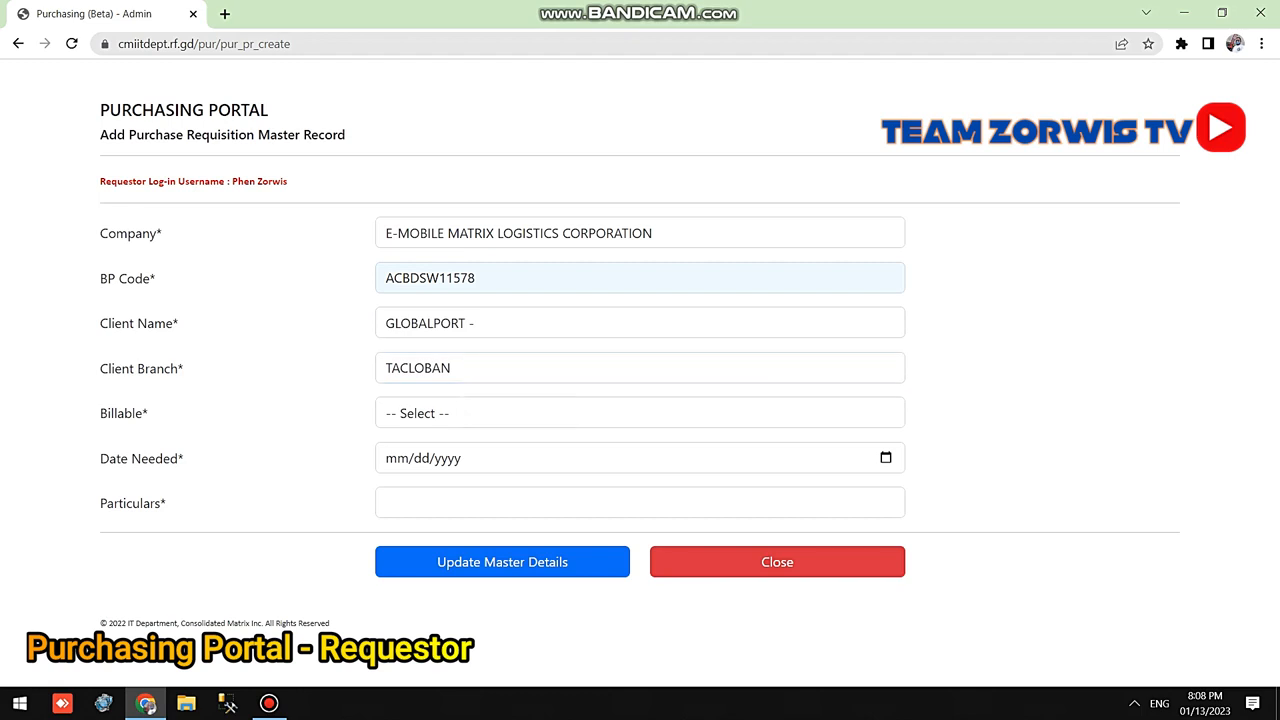
click(490, 323)
key(BackSpace)
key(BackSpace)
key(BackSpace)
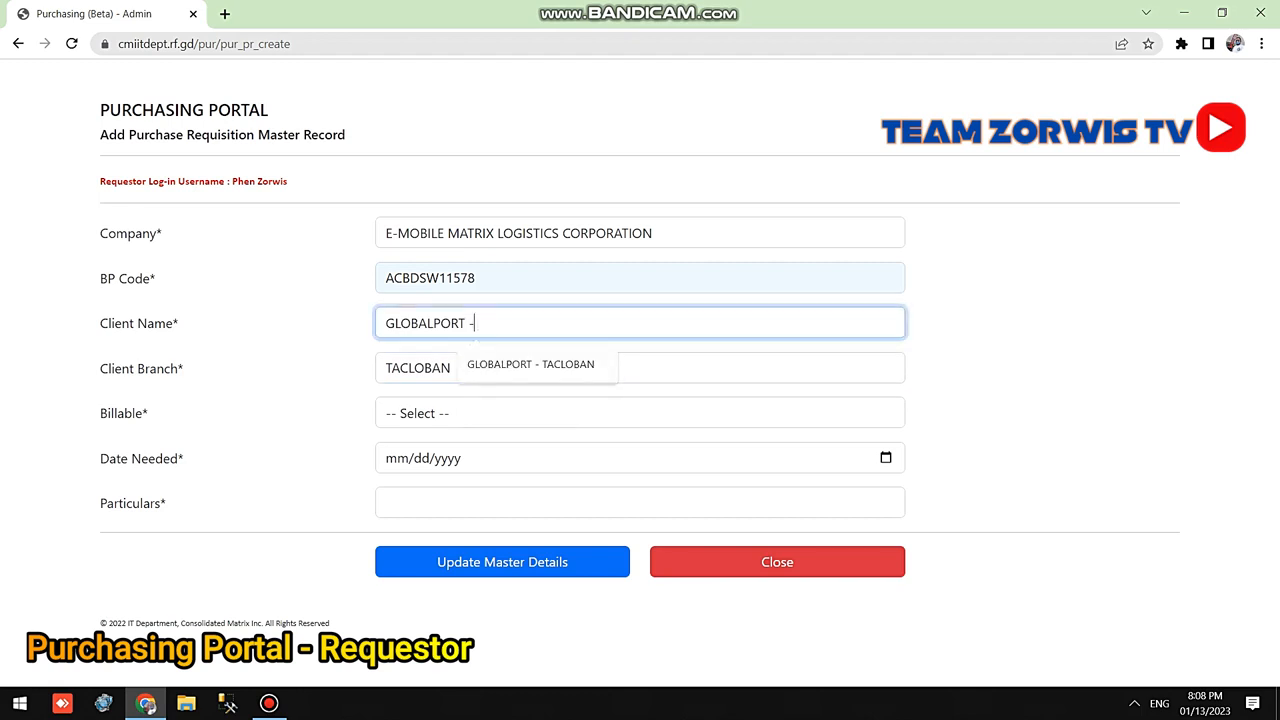
- Set Billable to NO and the date needed to 01/23/2023
click(560, 413)
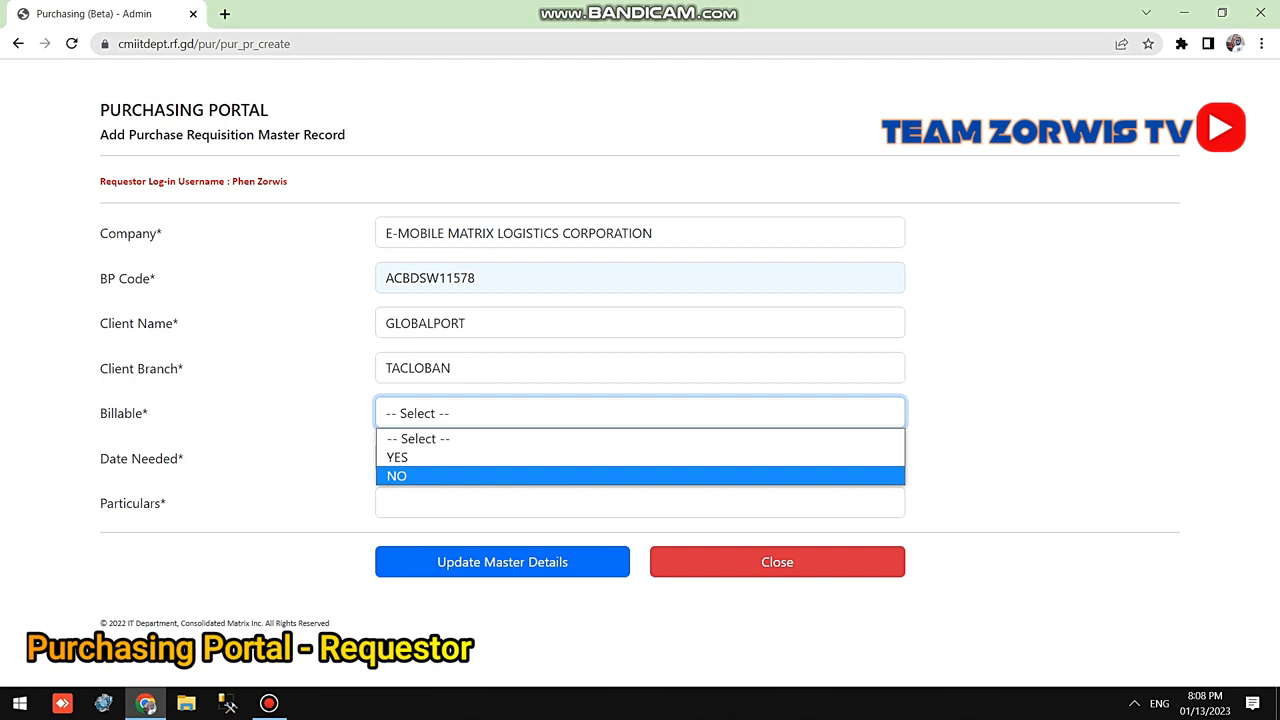
key(Return)
click(886, 458)
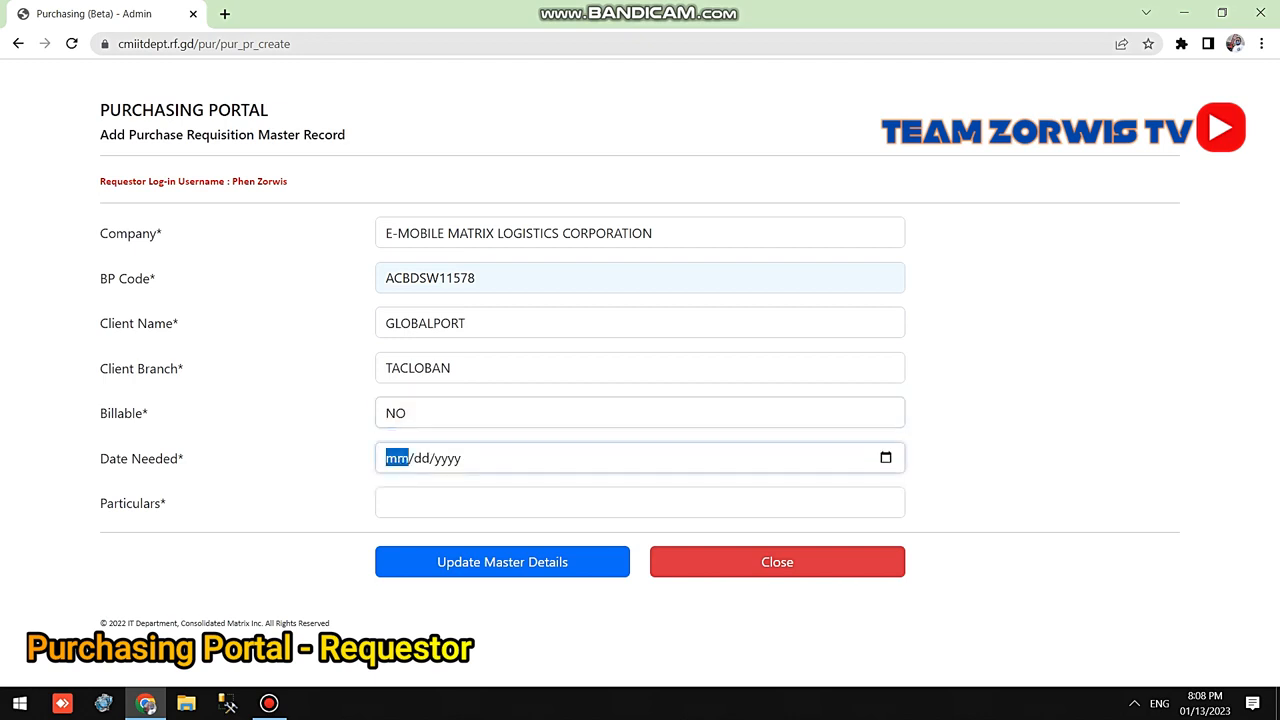
click(420, 352)
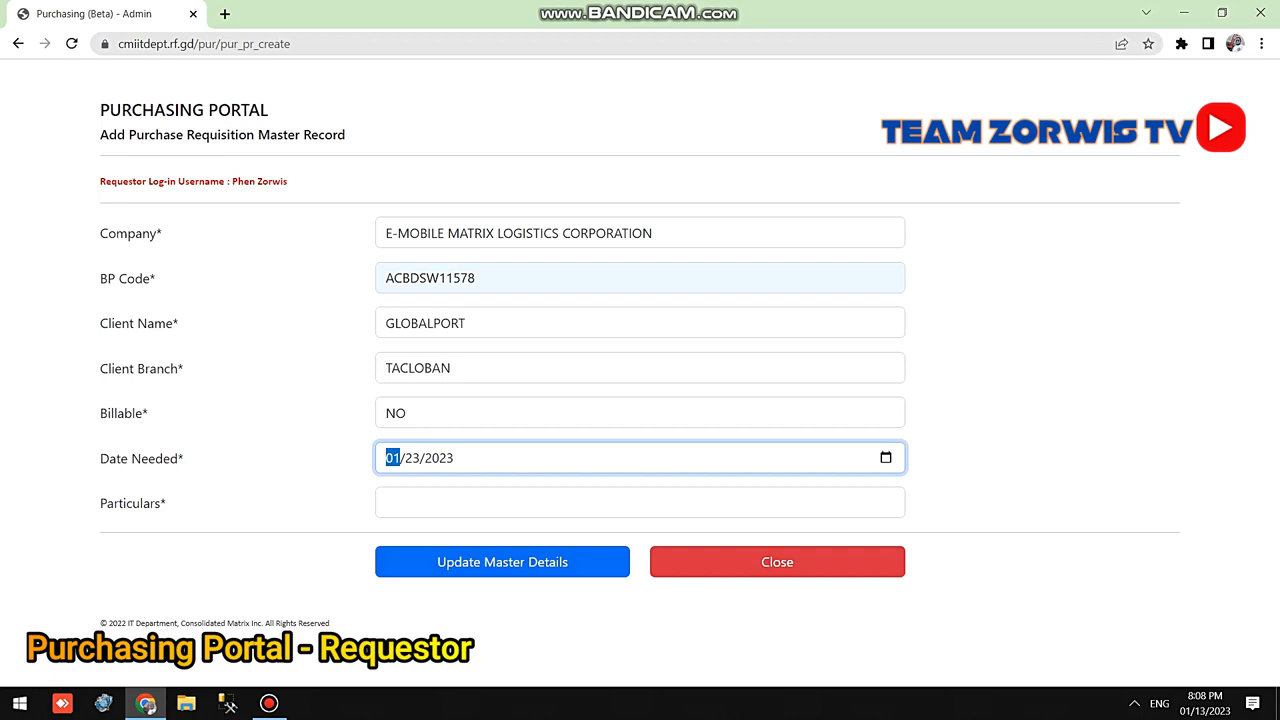
- Enter "purchased of laptop" as the particulars and save the new purchase requisition
click(500, 503)
text(p)
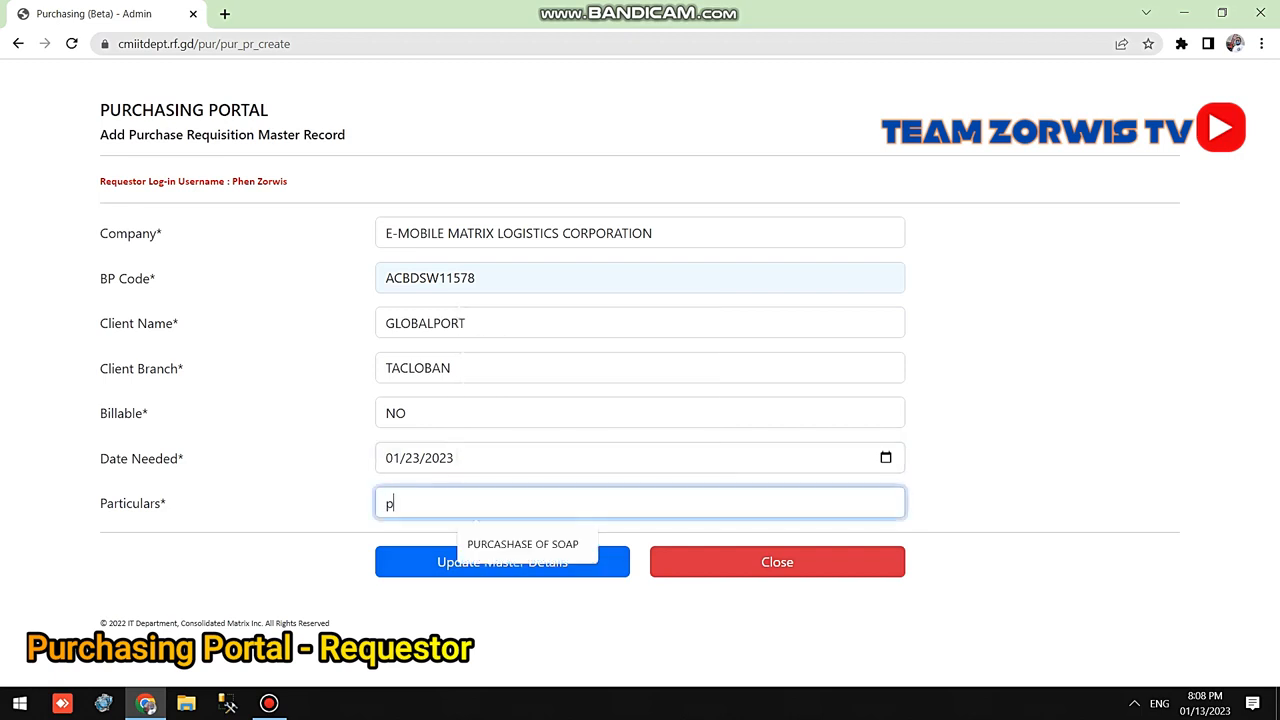
text(ru)
key(BackSpace)
text(uc)
key(BackSpace)
key(BackSpace)
key(BackSpace)
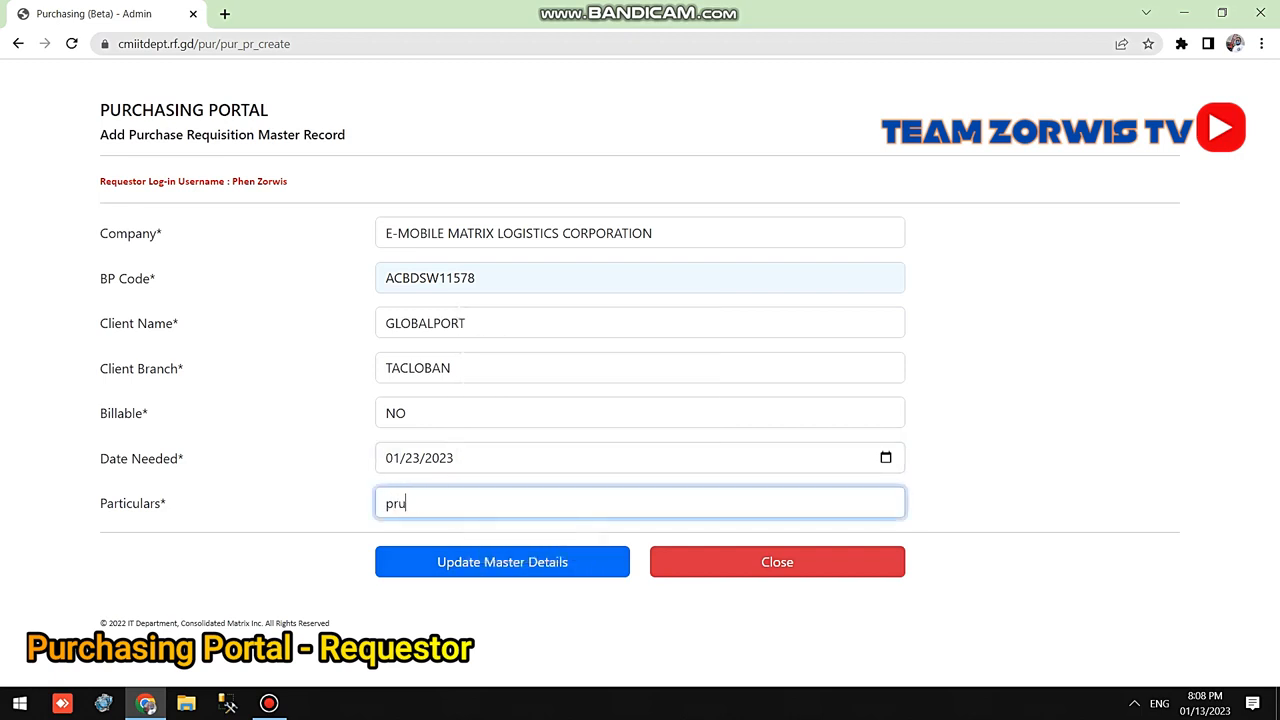
text(urcashing of)
key(BackSpace)
key(BackSpace)
key(BackSpace)
key(BackSpace)
key(BackSpace)
key(BackSpace)
text(ed)
key(BackSpace)
key(BackSpace)
key(BackSpace)
key(BackSpace)
key(BackSpace)
text(hased of laptop)
key(Return)
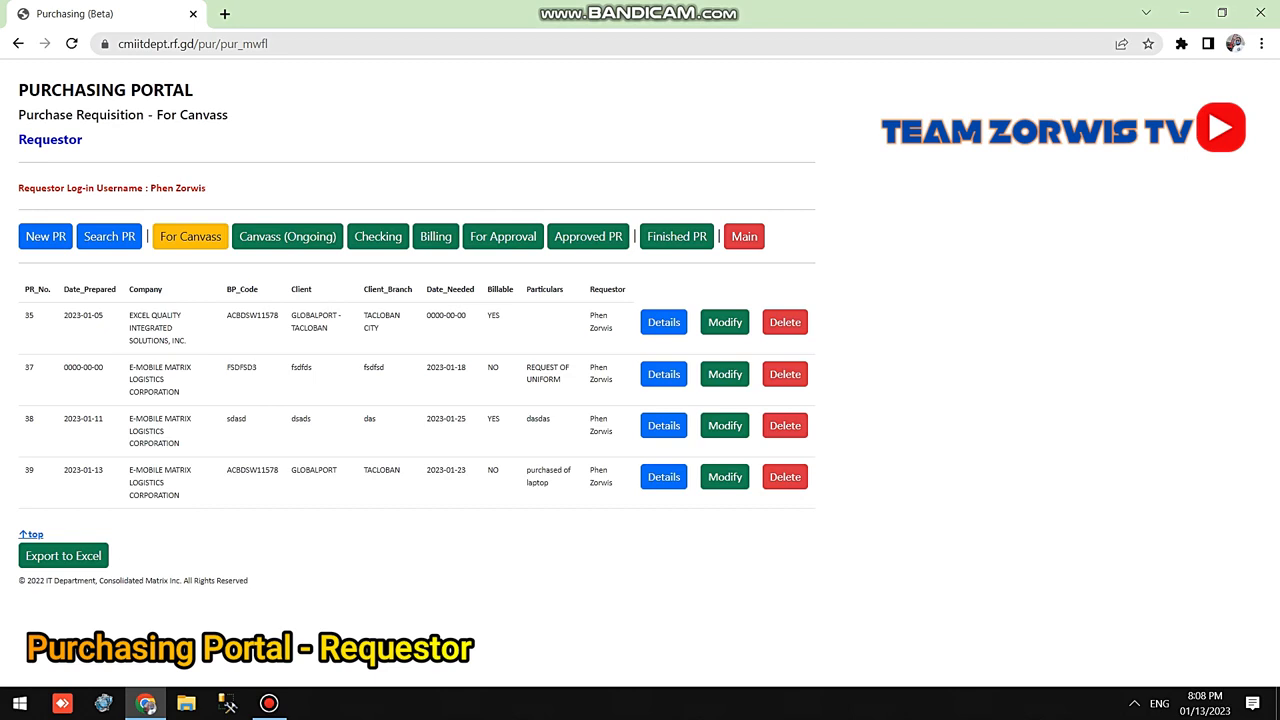
- Modify the laptop requisition by changing its company to EXCEL QUALITY SERVICES CORP. and save the update
click(725, 477)
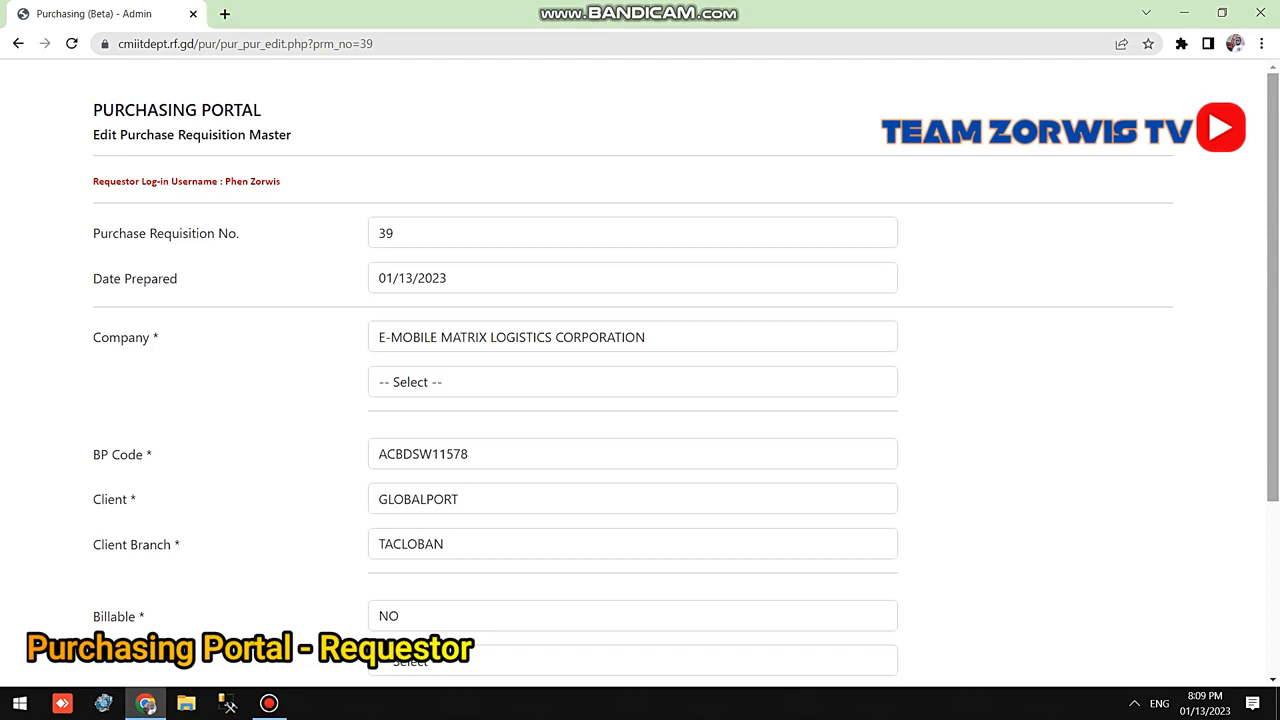
scroll(640, 370, down, 2)
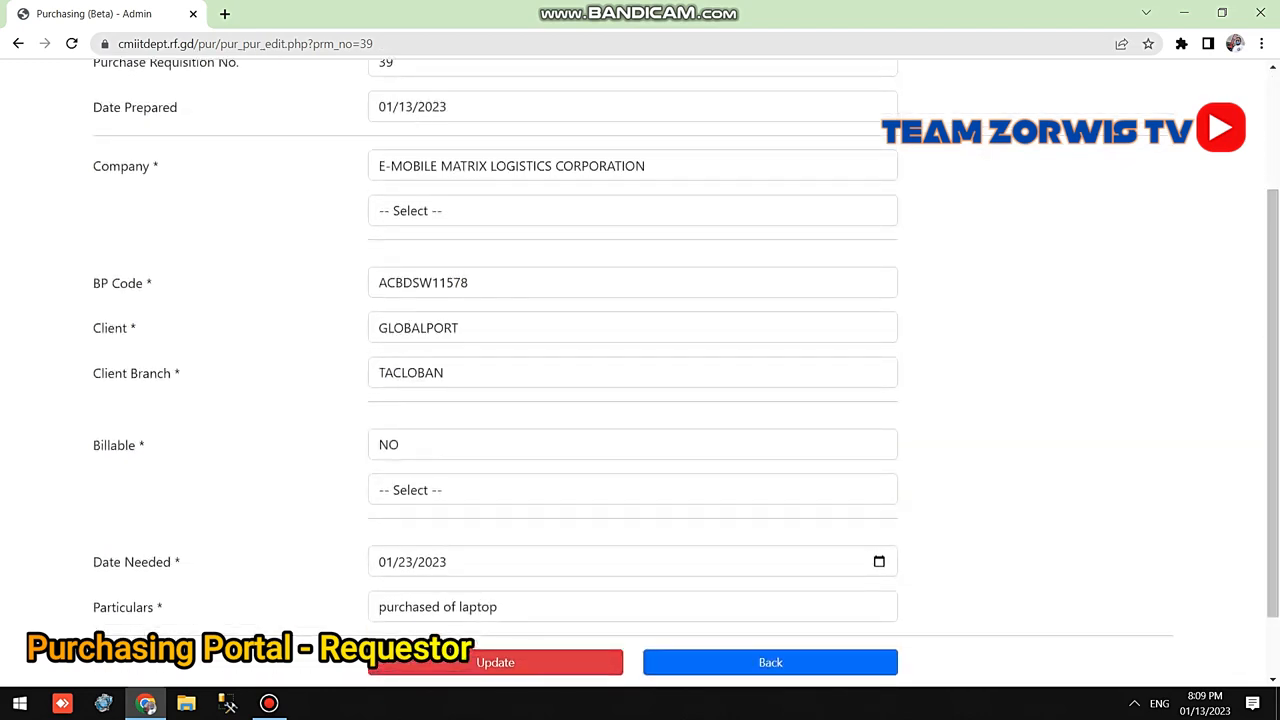
click(632, 211)
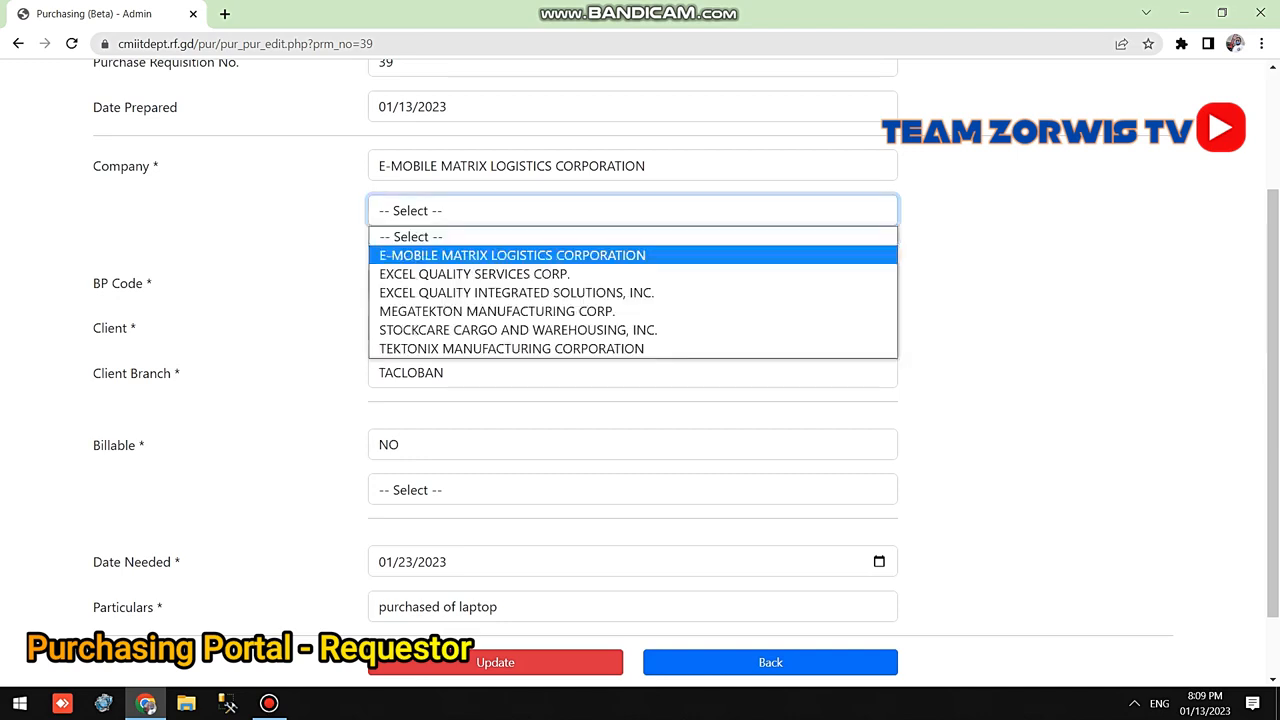
click(474, 274)
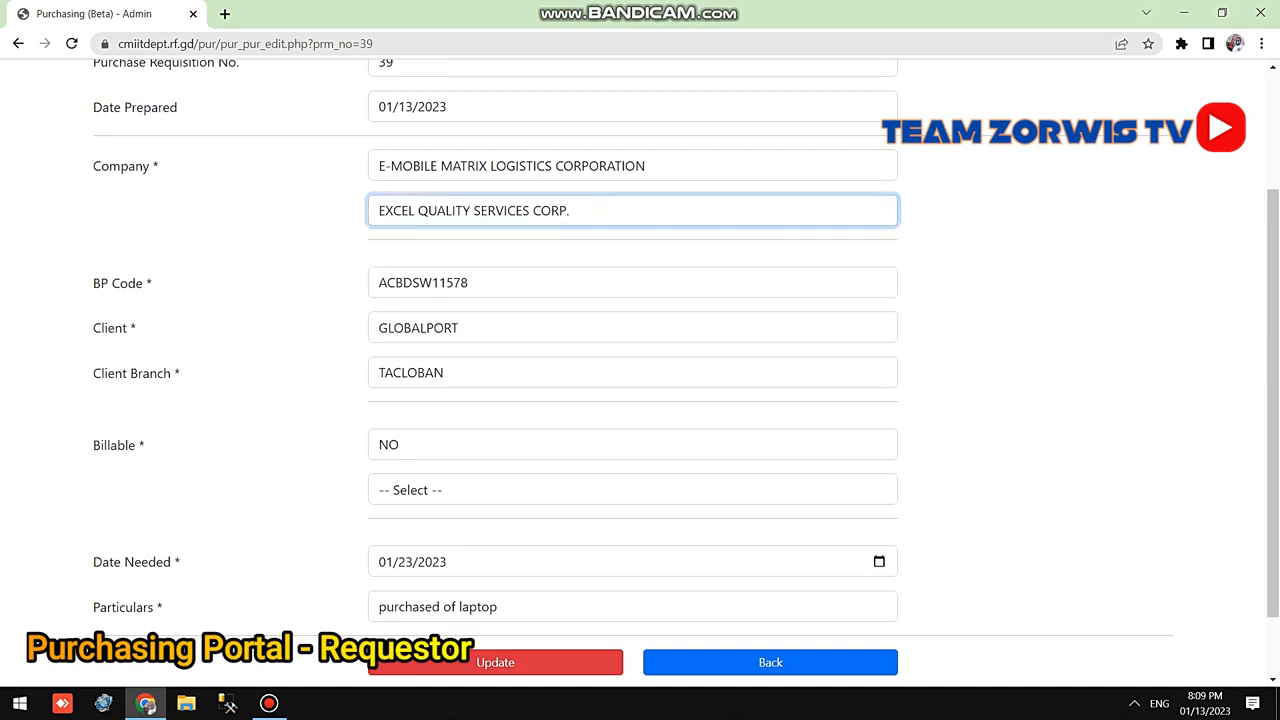
click(495, 662)
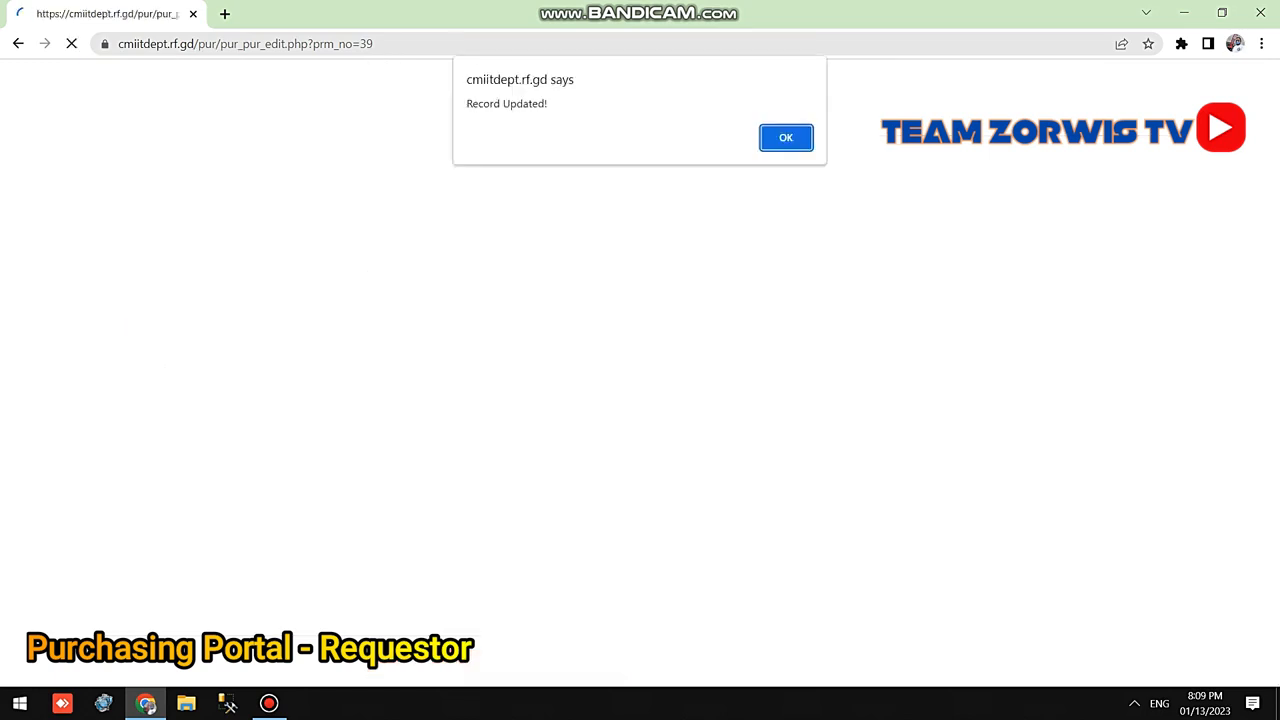
key(Return)
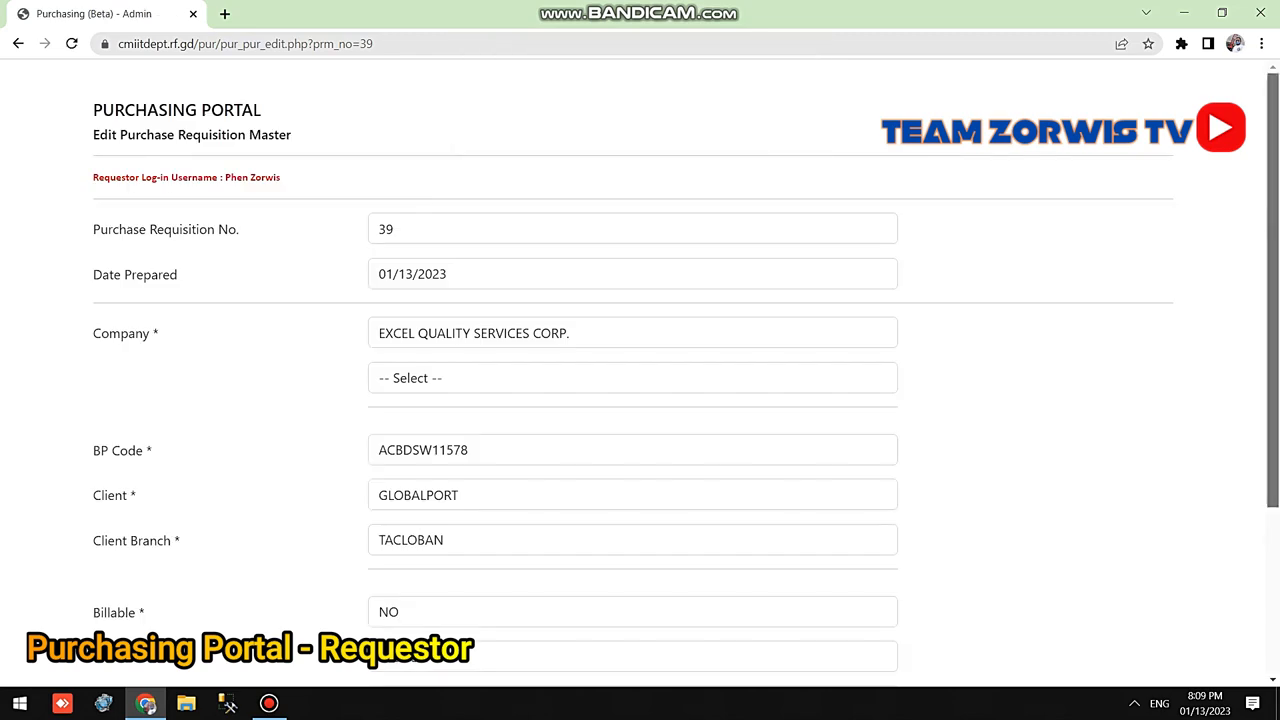
- Return to the requisition list, open the laptop requisition's details and start a new PR details entry
scroll(640, 372, down, 3)
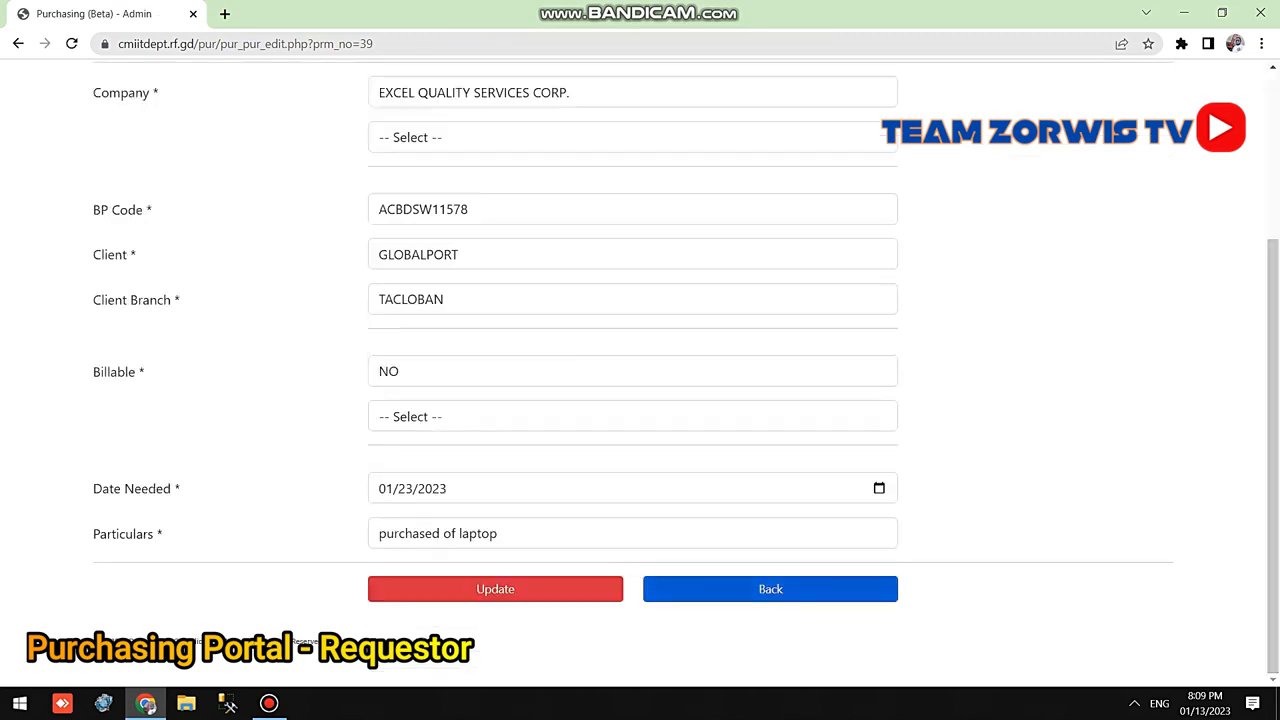
click(770, 589)
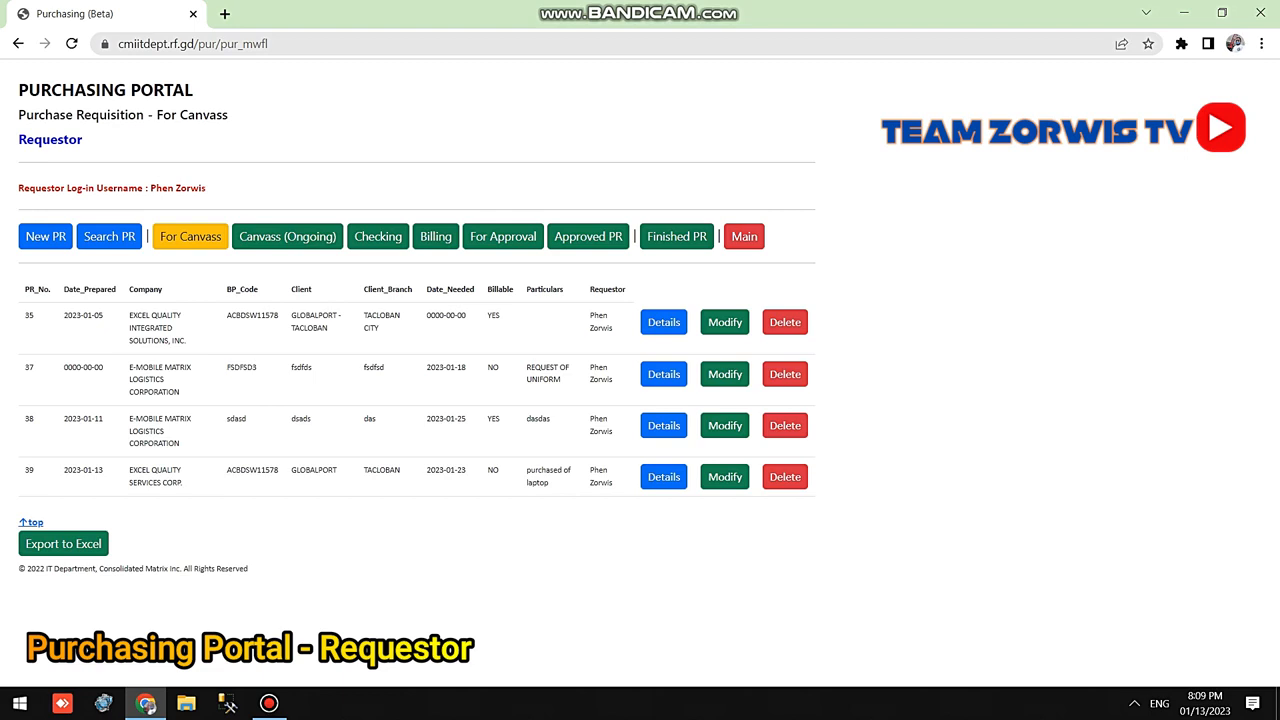
click(663, 476)
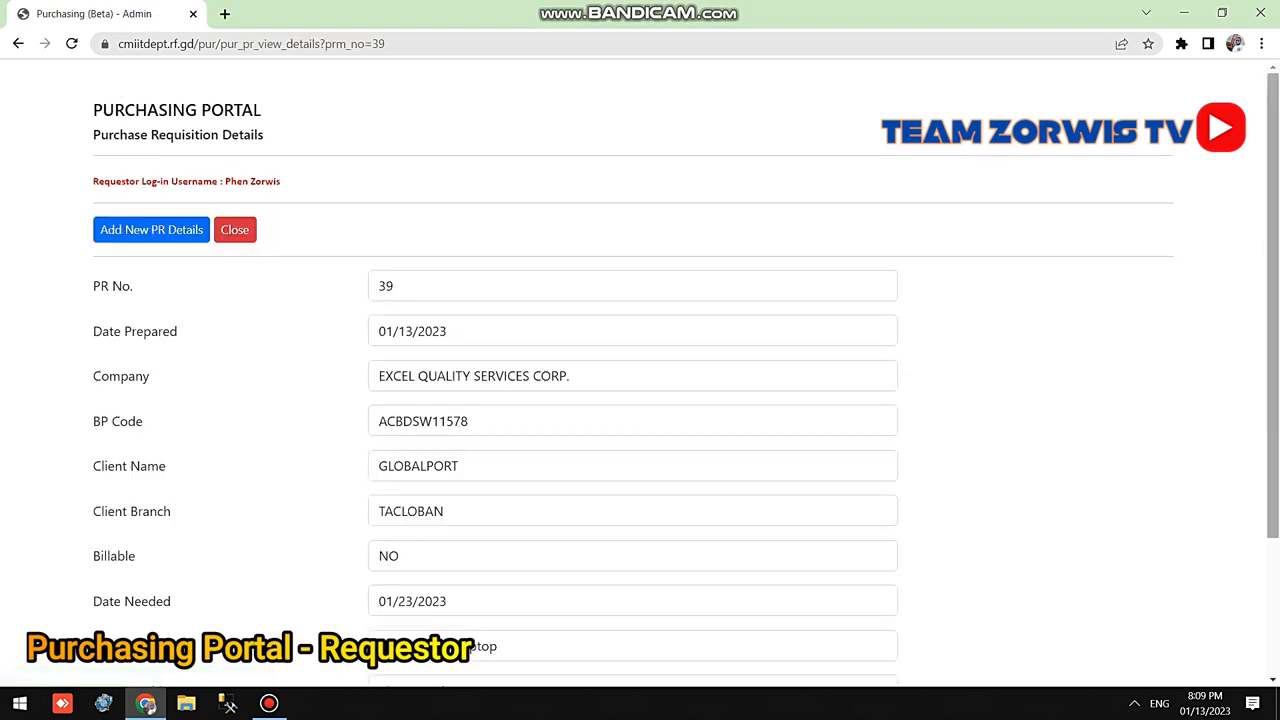
scroll(640, 380, down, 2)
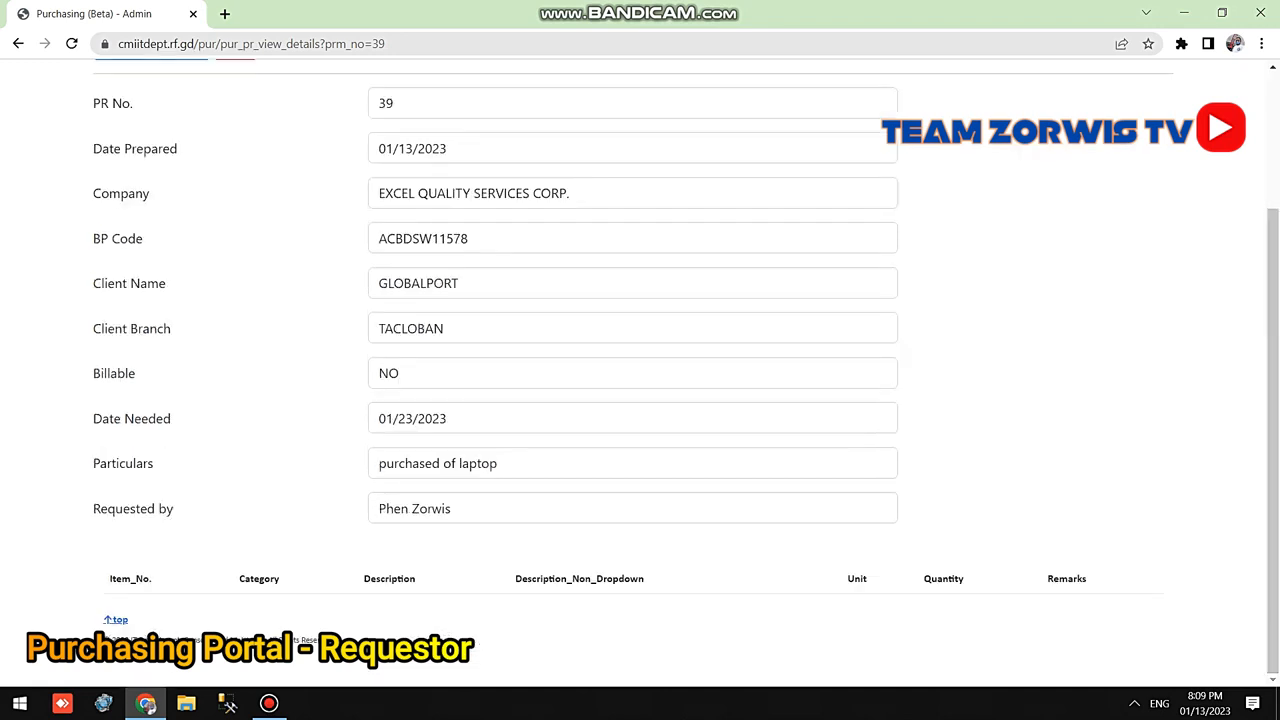
scroll(640, 380, up, 2)
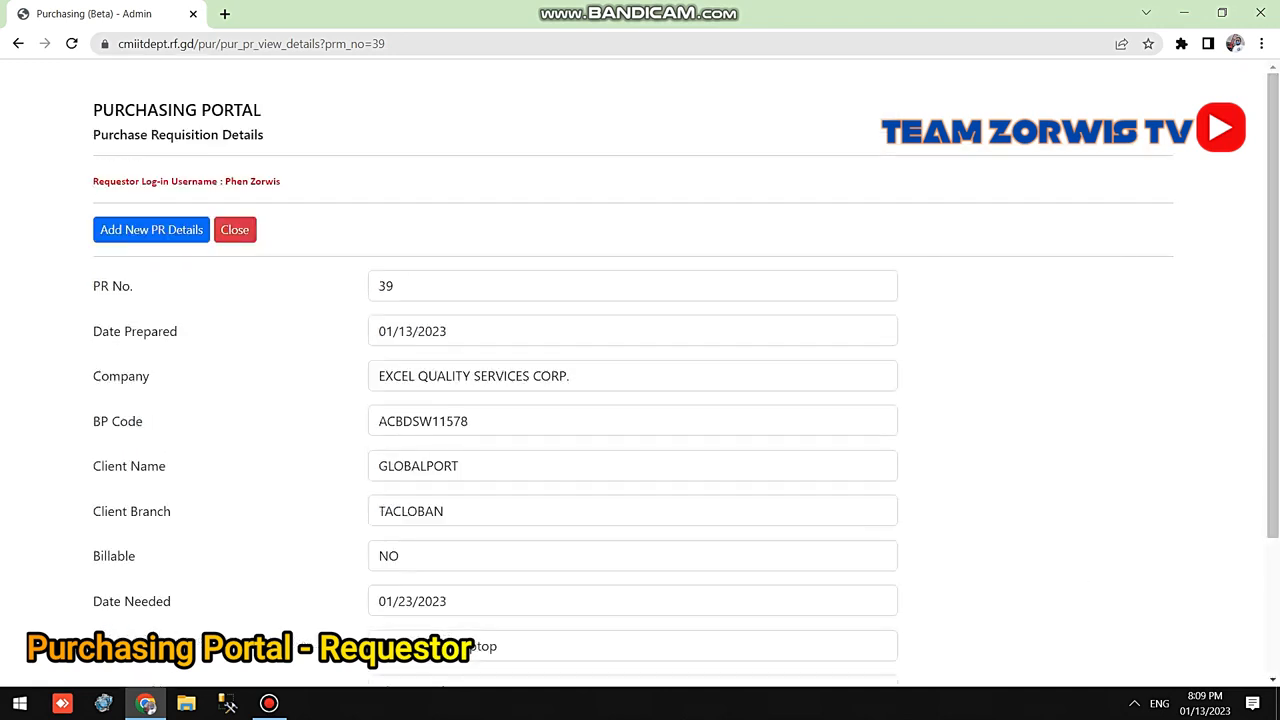
click(151, 229)
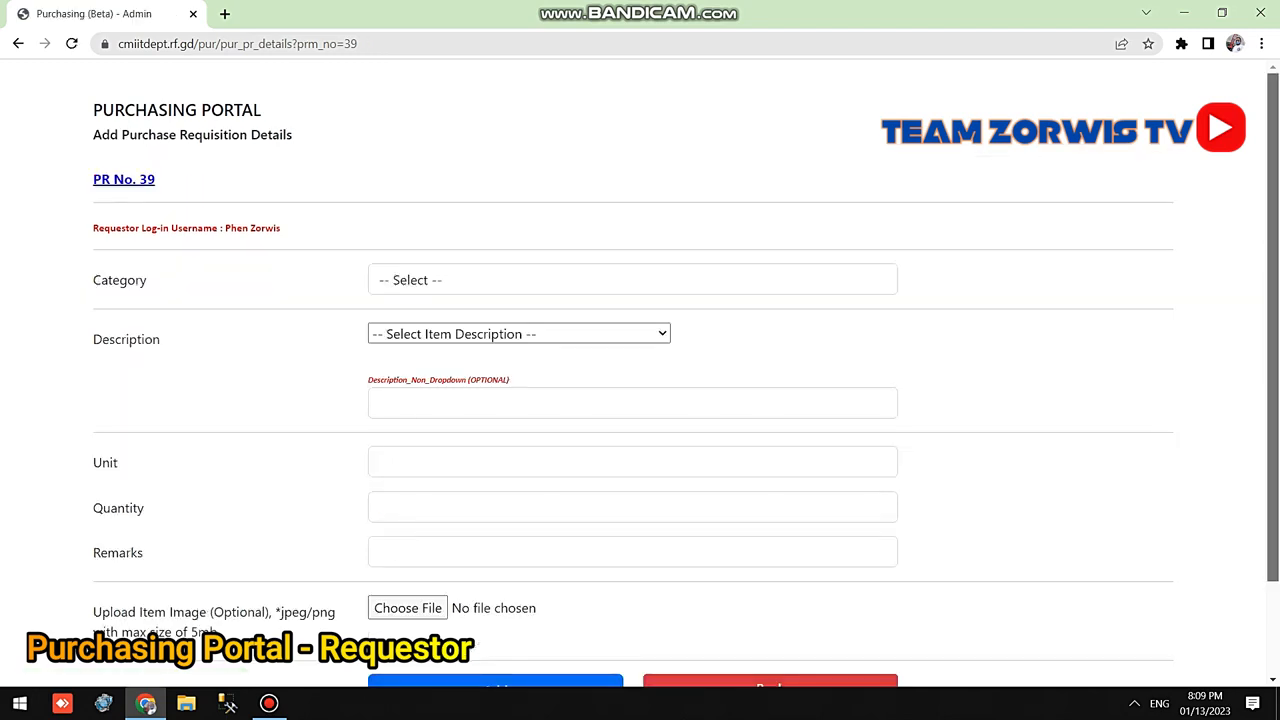
- Set the new requisition item's category to IT Related
scroll(640, 380, down, 2)
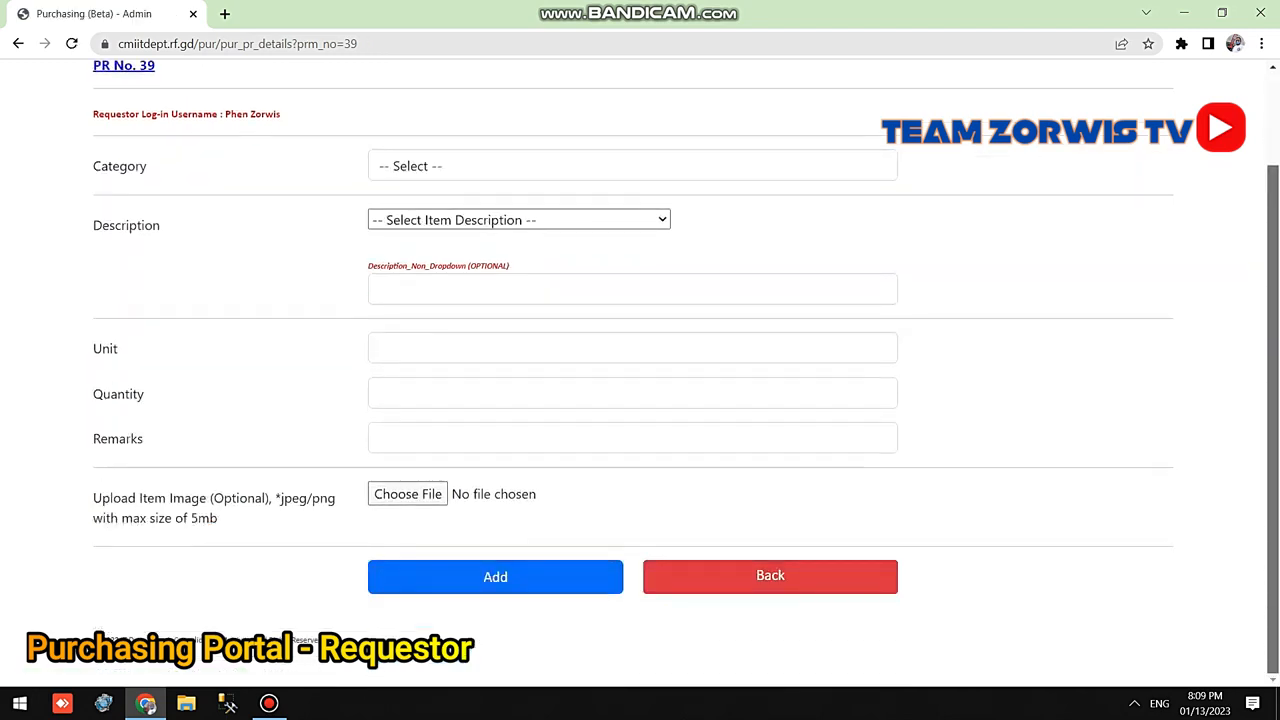
scroll(640, 380, up, 2)
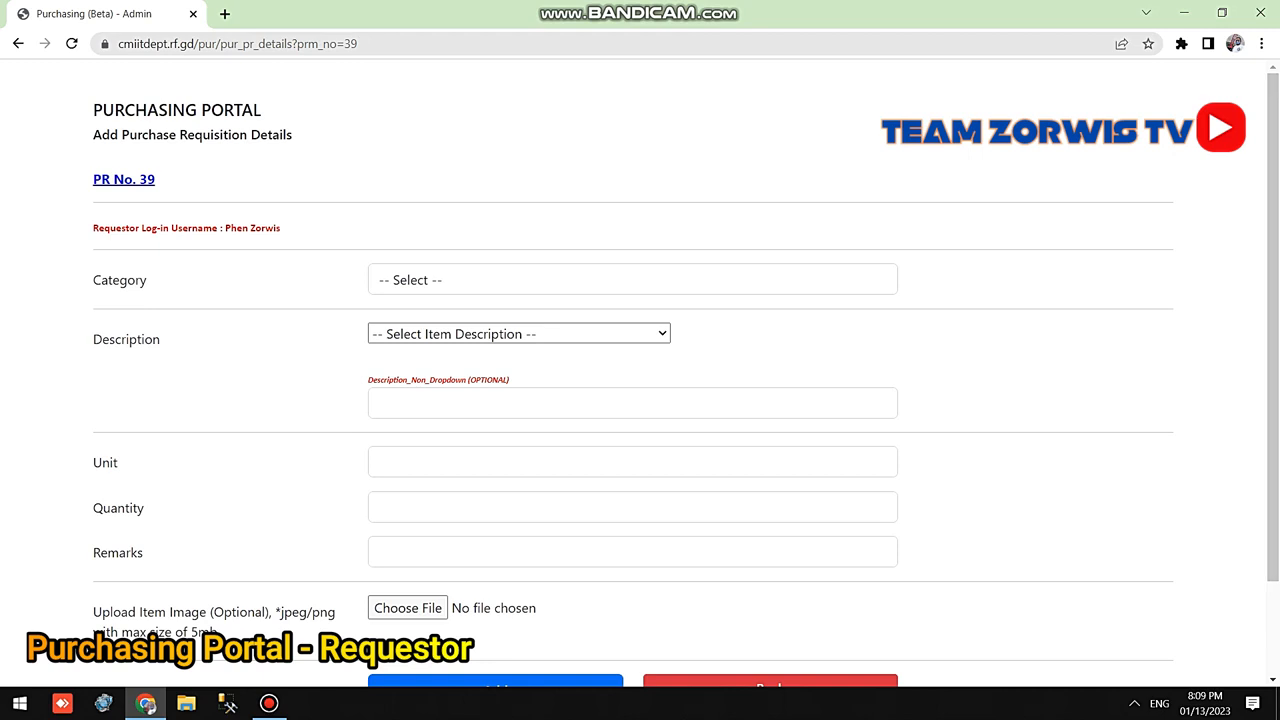
click(632, 280)
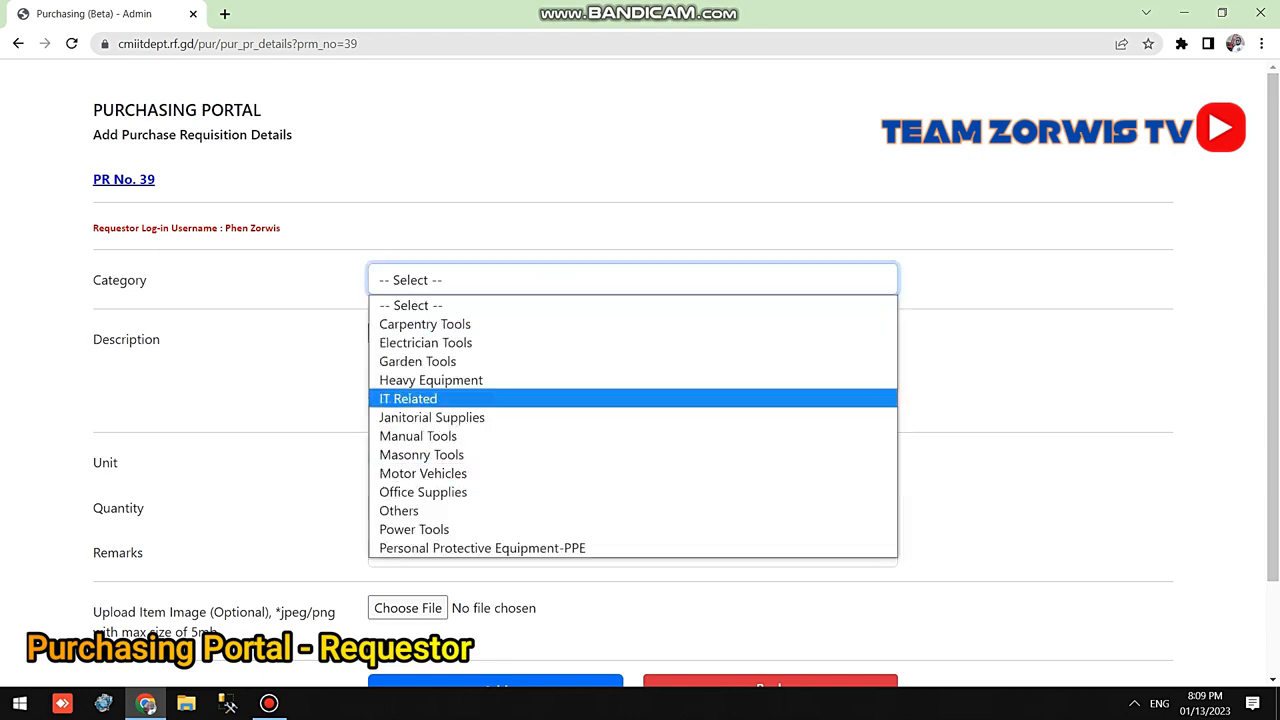
click(408, 399)
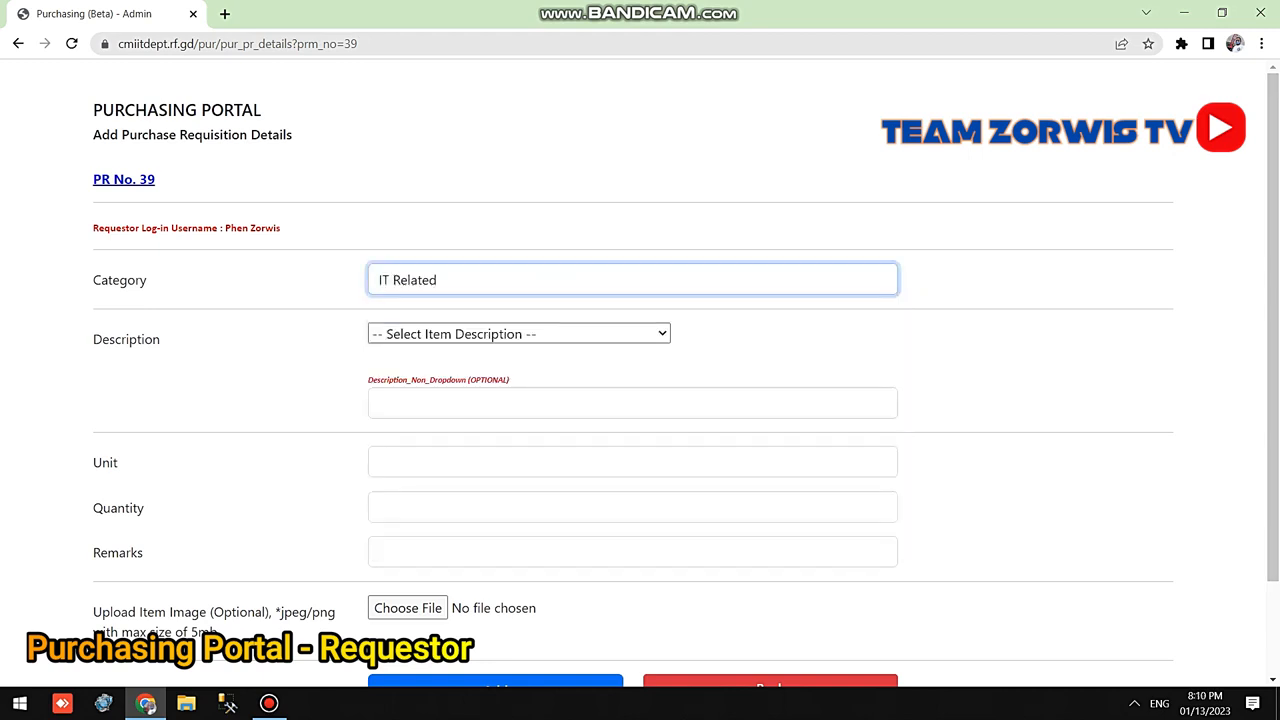
click(519, 334)
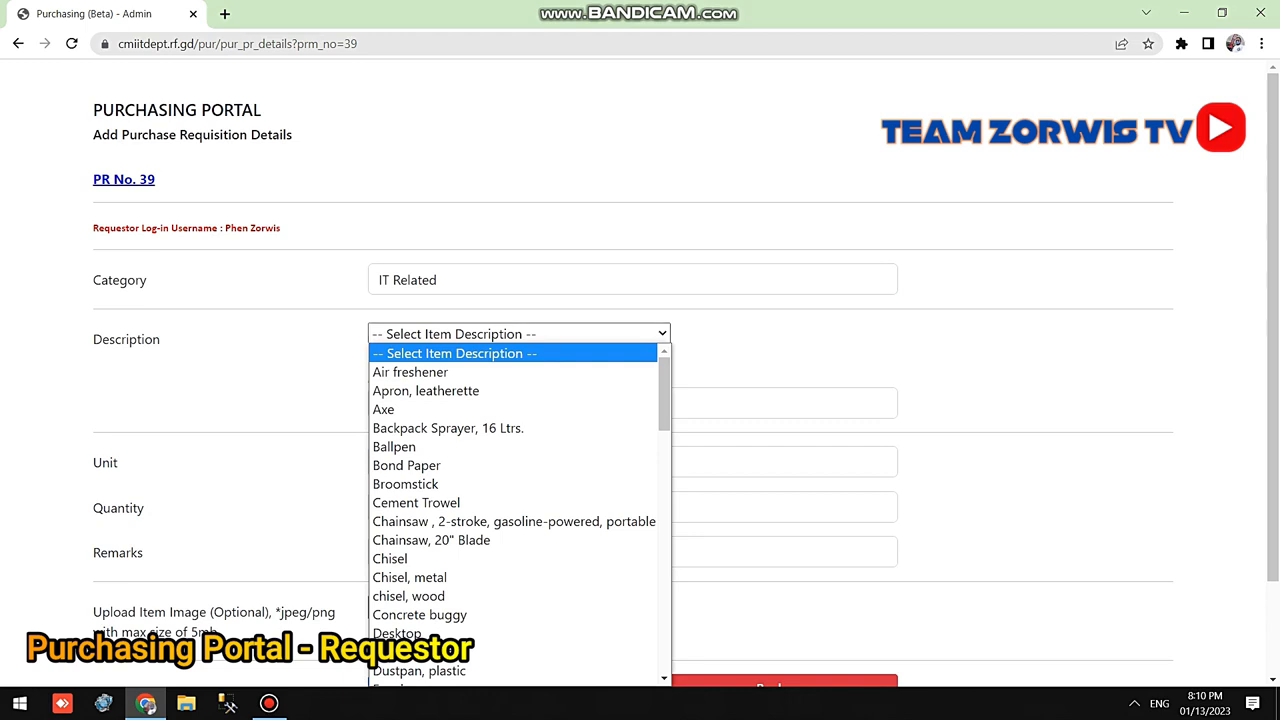
key(Escape)
click(378, 402)
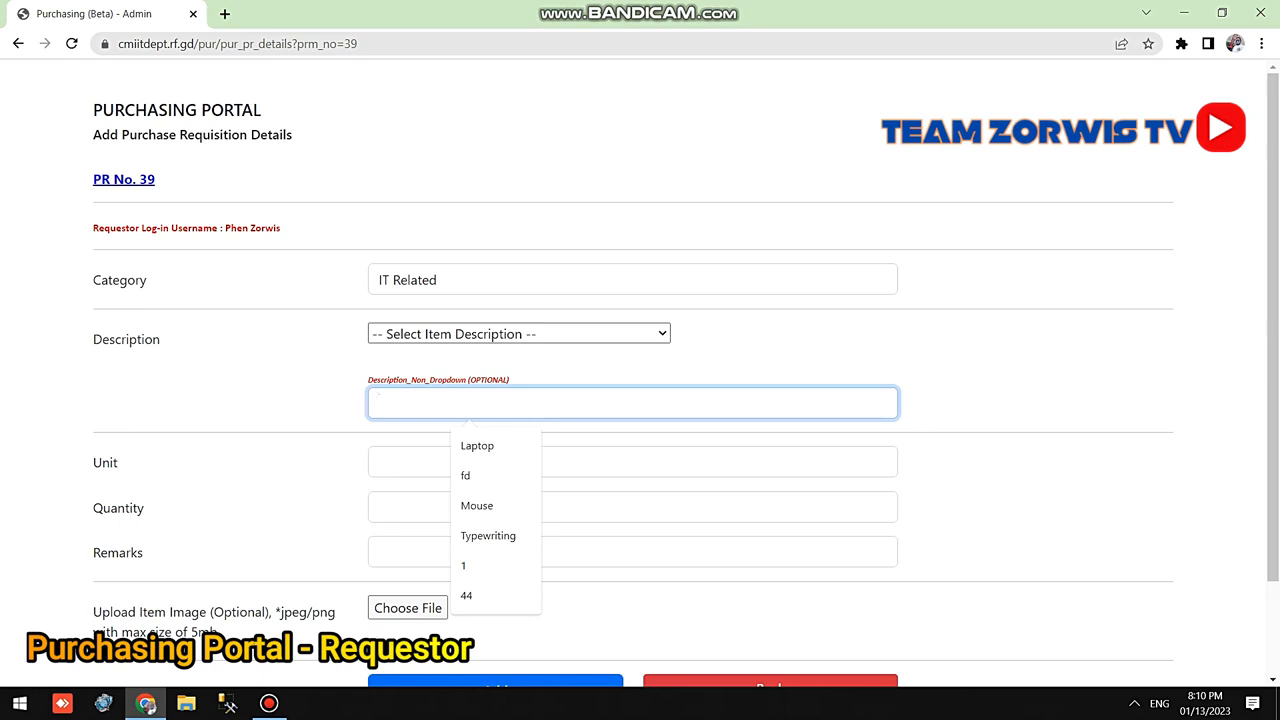
click(519, 334)
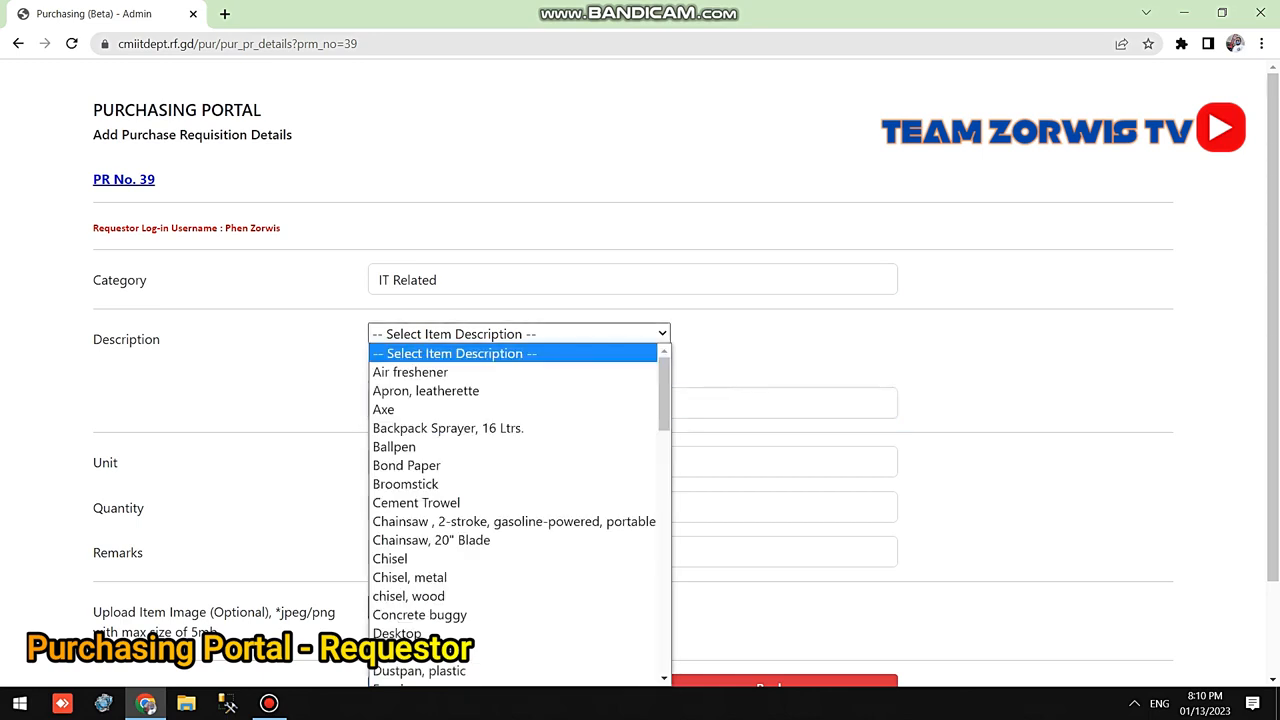
key(Escape)
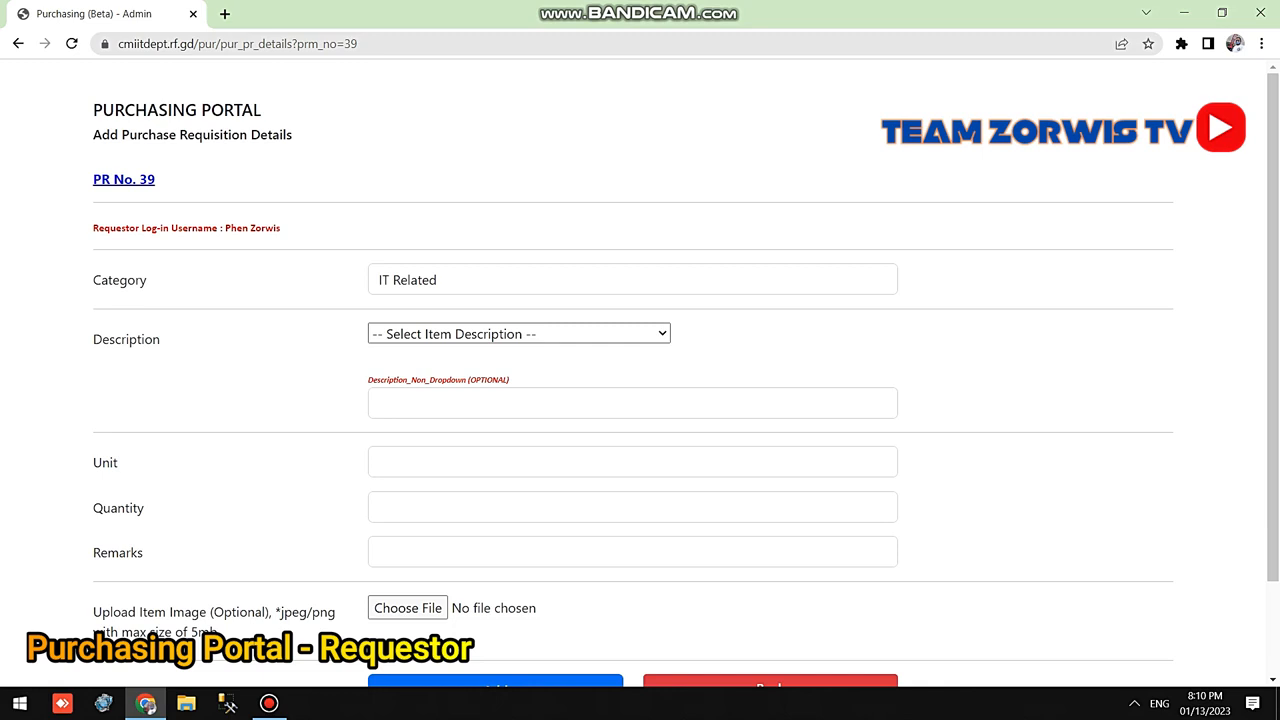
- Enter LAPTOP as the item's optional non-dropdown description
click(470, 403)
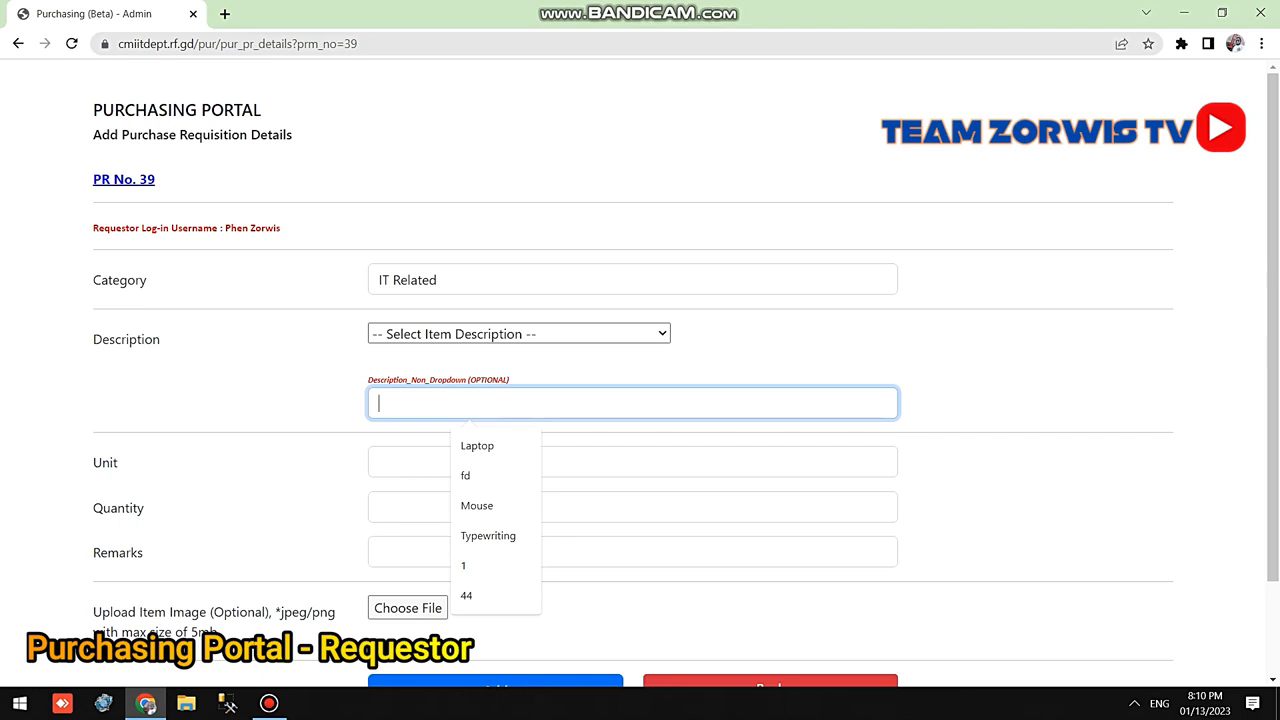
key(Caps_Lock)
text(LAPTOP)
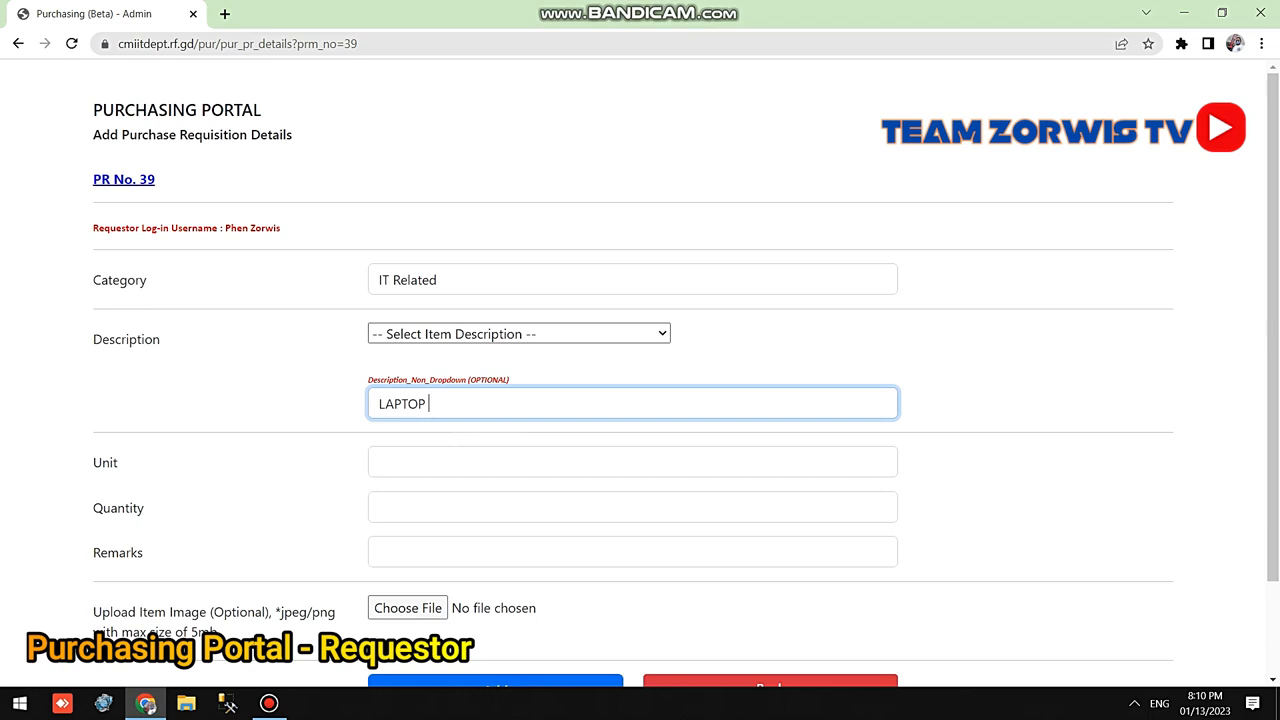
- Set the laptop item's unit to SET and its quantity to 1
click(379, 461)
text(PC)
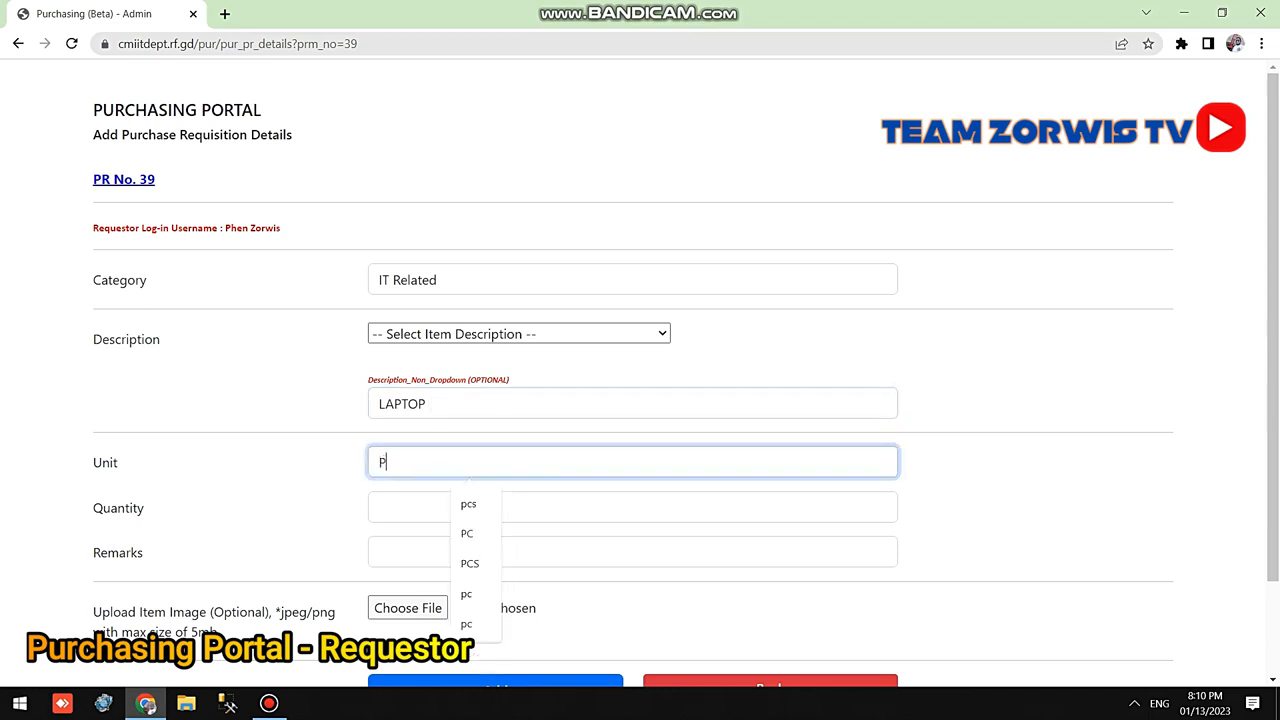
key(BackSpace)
key(BackSpace)
text(SET)
key(Tab)
text(1)
key(Tab)
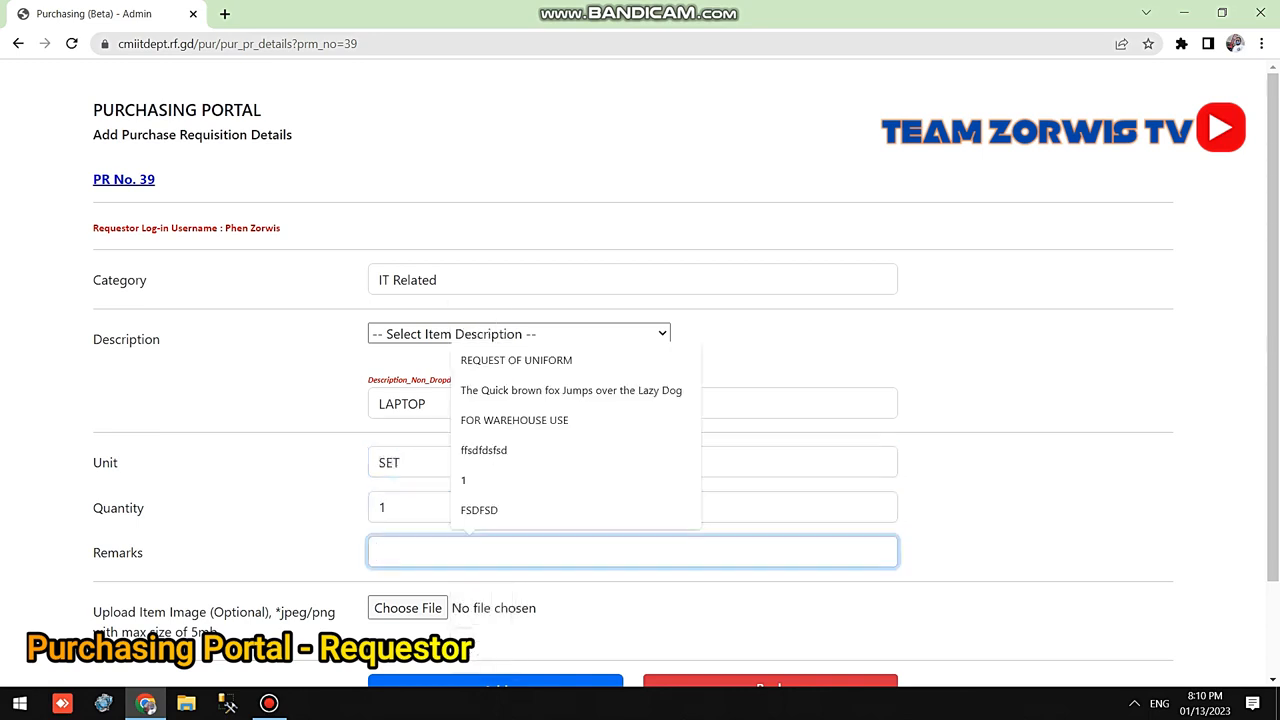
- Enter "FOR ADMIN USE" as the laptop item's remarks
text(FOR )
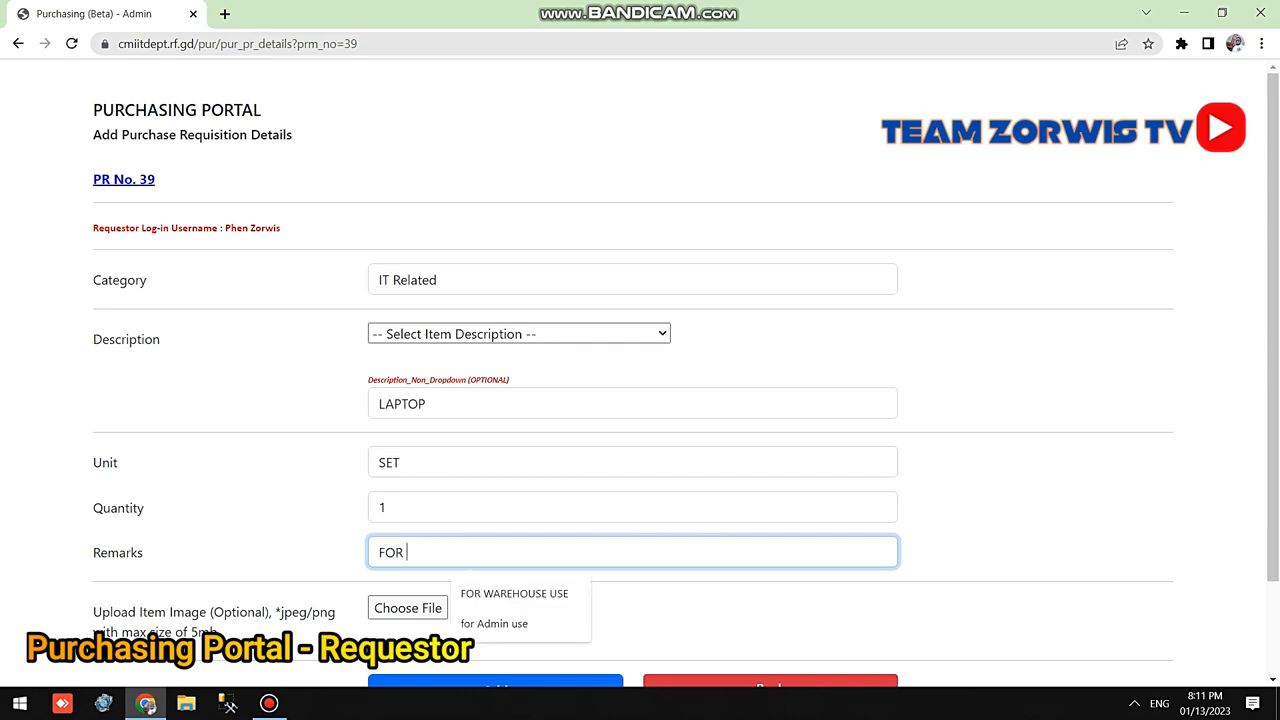
text(ADMIN UYSE=)
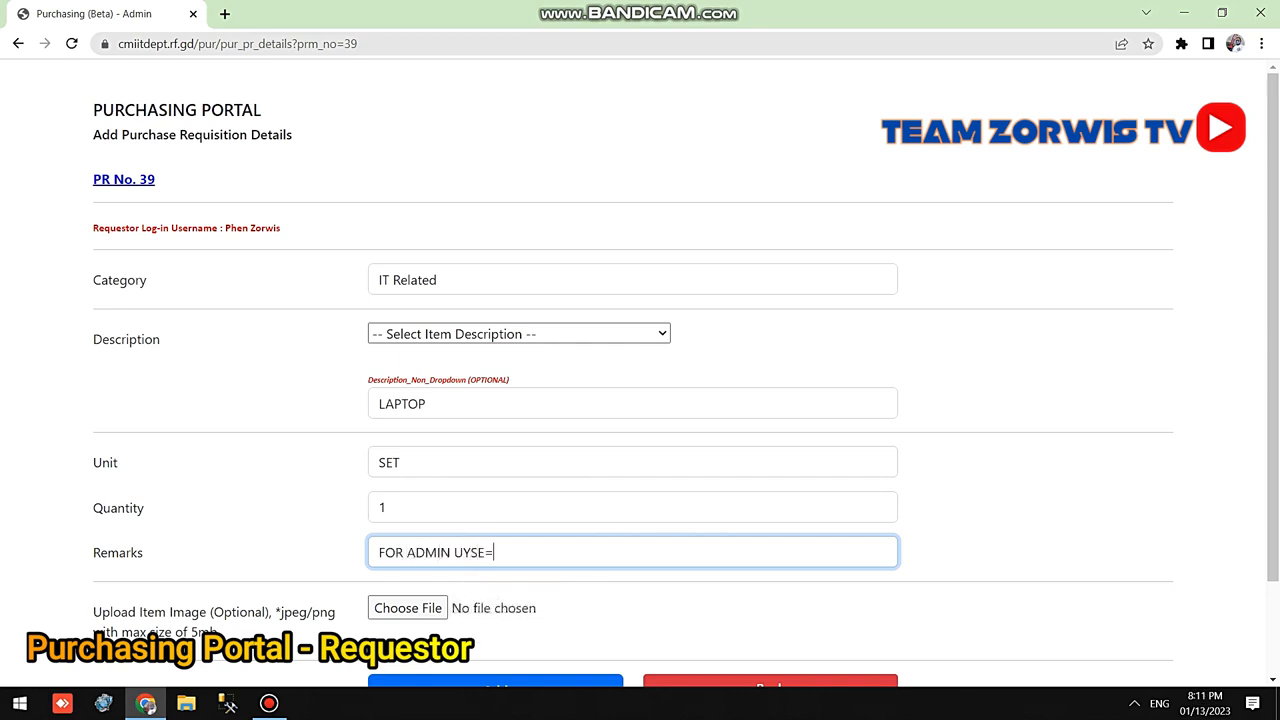
key(BackSpace)
key(BackSpace)
key(BackSpace)
key(BackSpace)
text(SE)
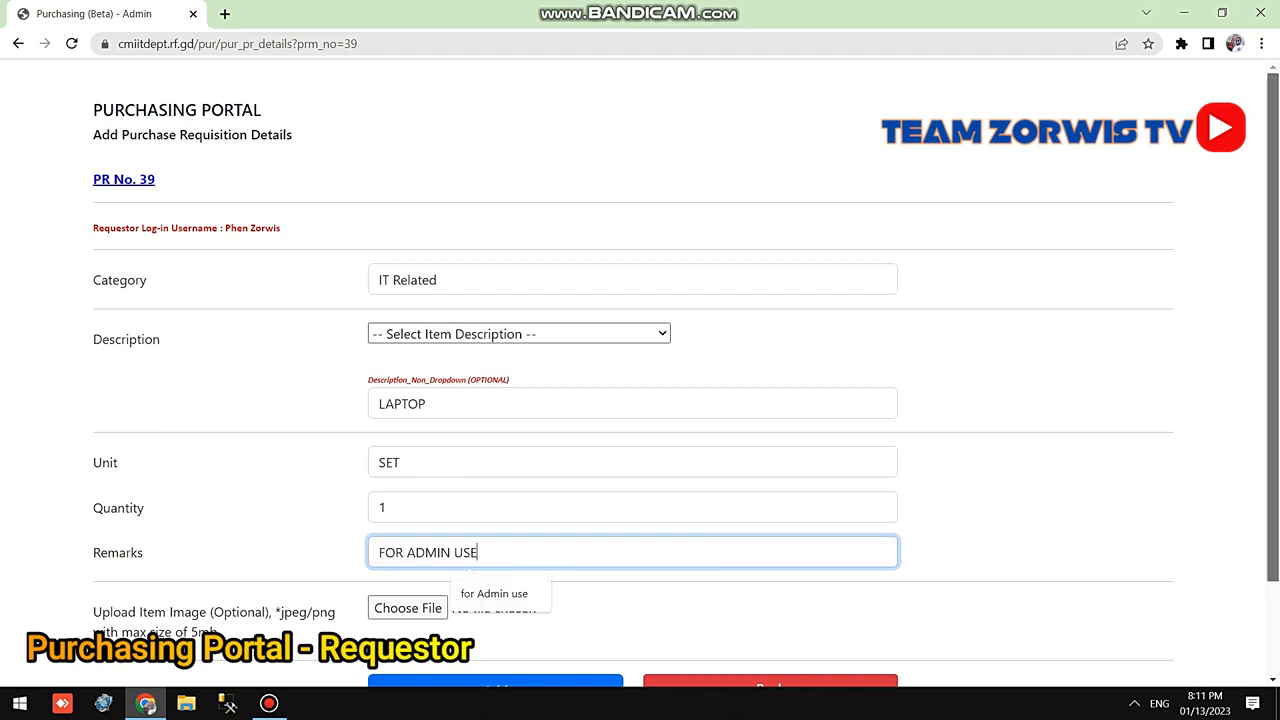
- Open the file chooser for the item image and browse the Documents folder with large icons
scroll(640, 366, down, 2)
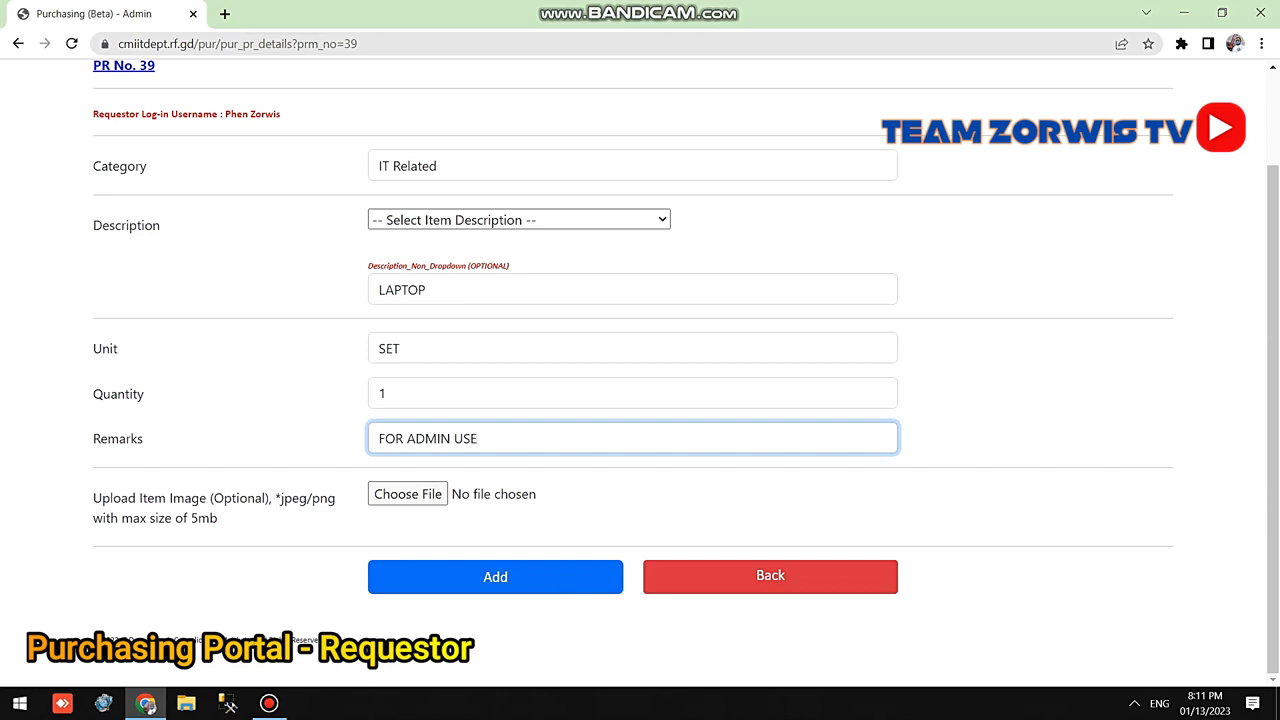
click(408, 494)
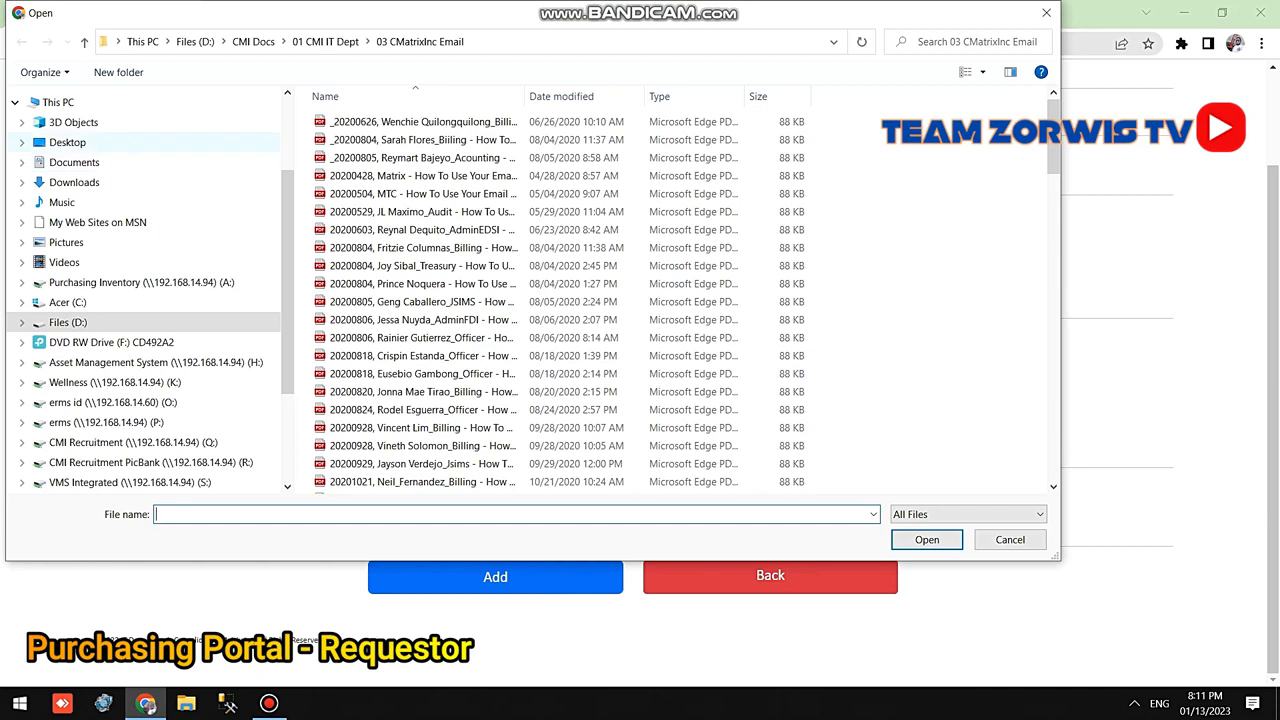
click(74, 162)
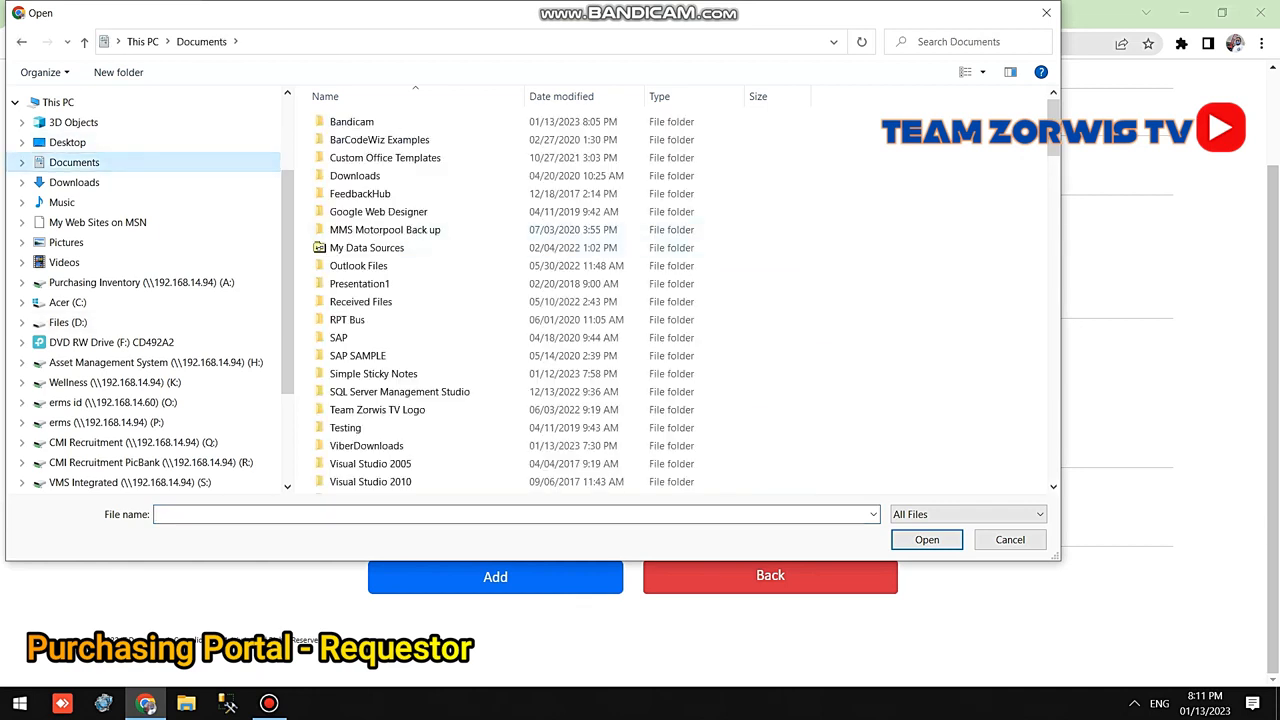
right_click(825, 197)
mouse_move(863, 209)
click(1049, 227)
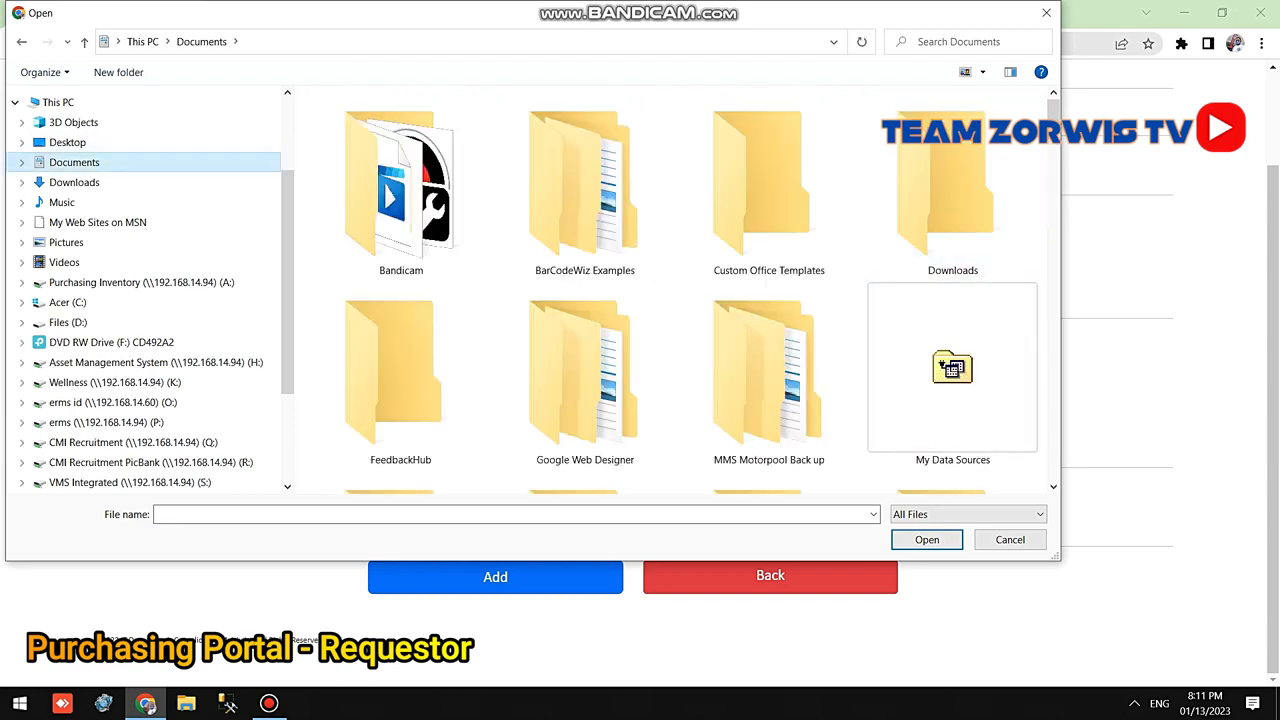
- Attach Capture (4).JPG from the Downloads folder as the item image and add the laptop item to the requisition
click(76, 183)
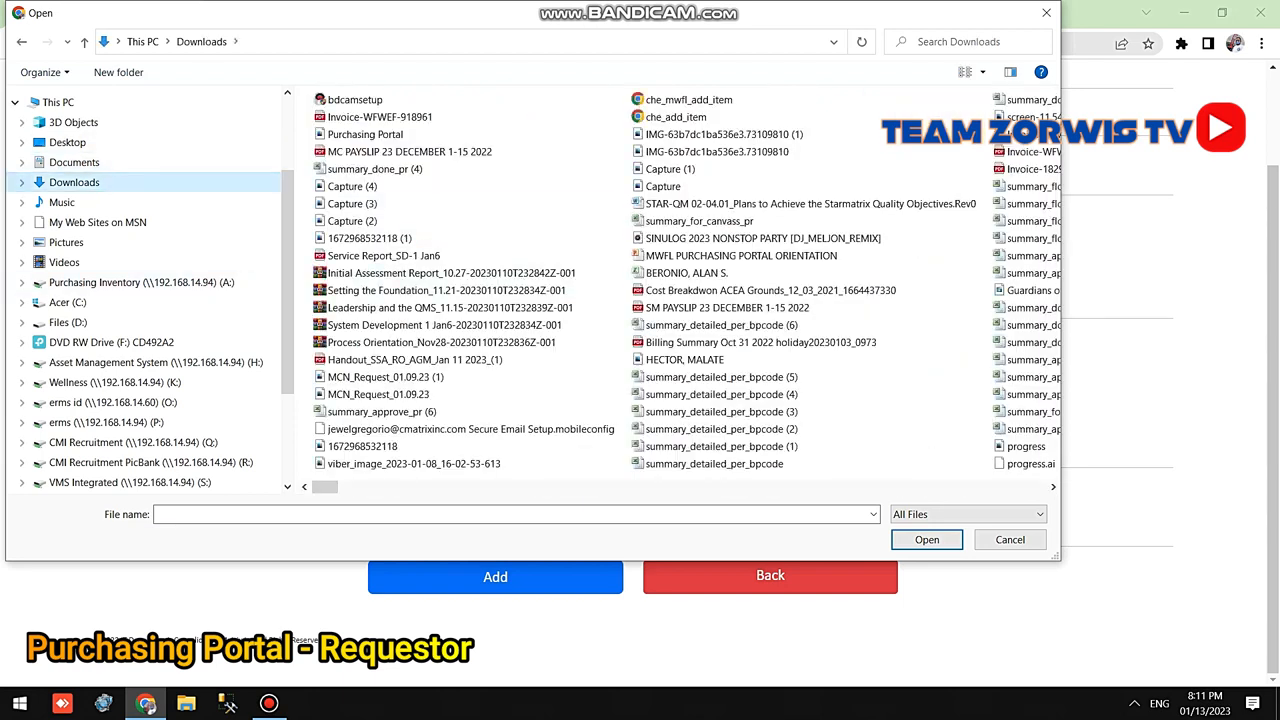
click(353, 204)
right_click(565, 204)
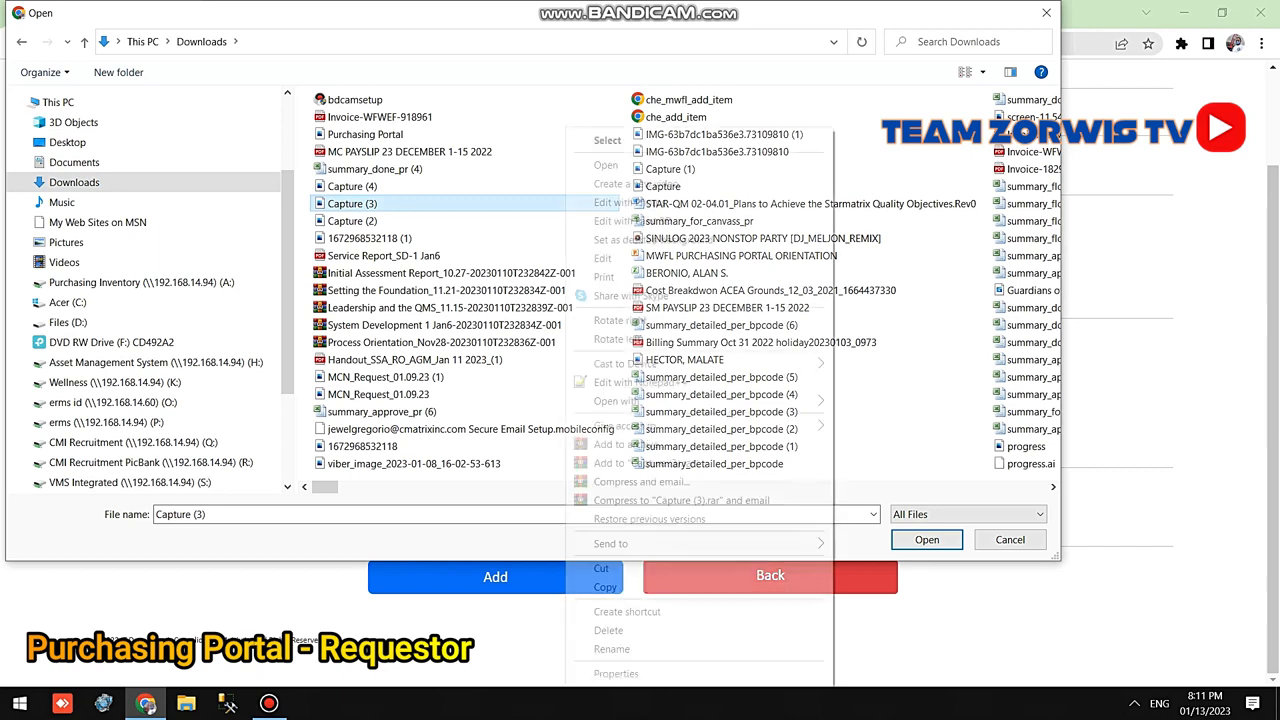
click(905, 446)
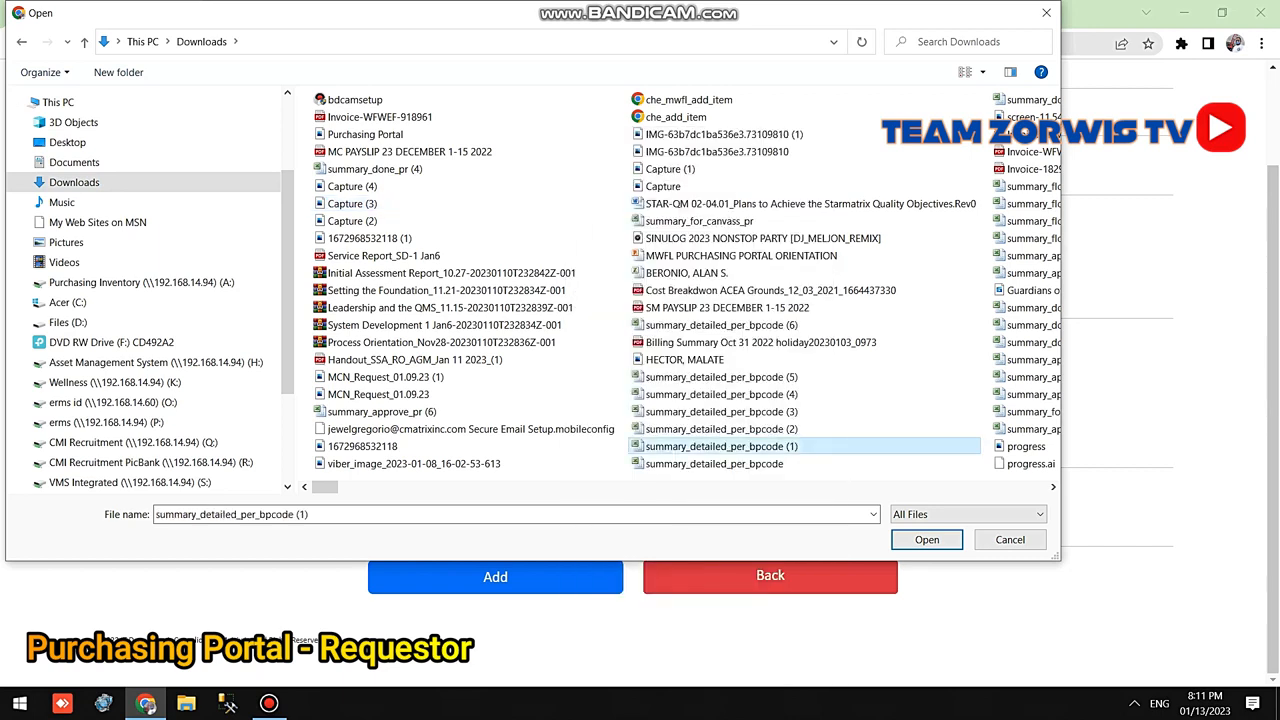
right_click(908, 446)
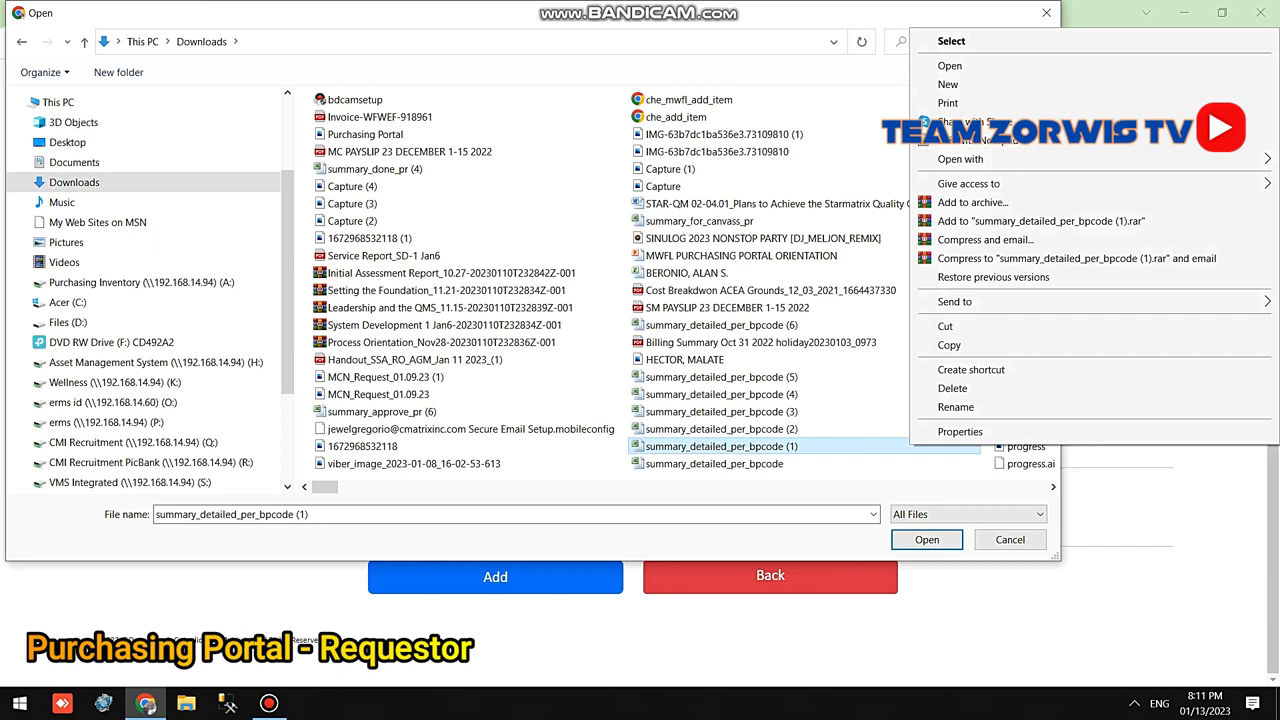
click(520, 186)
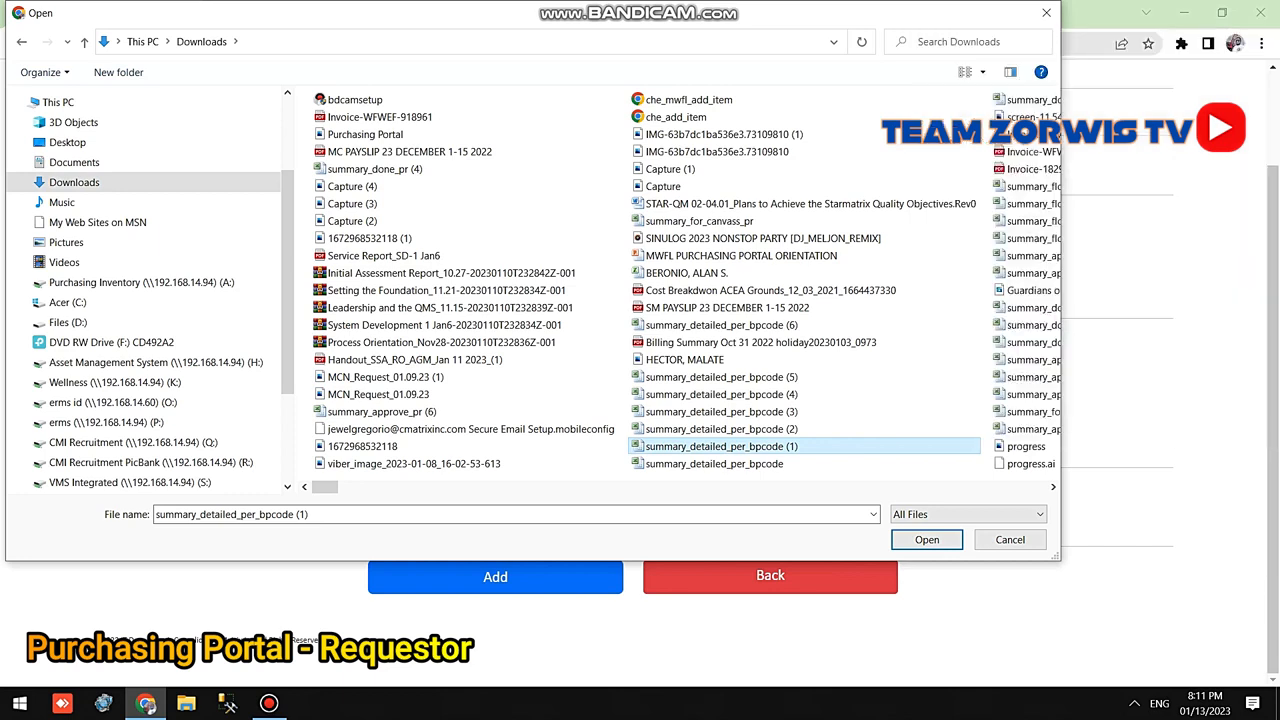
click(927, 540)
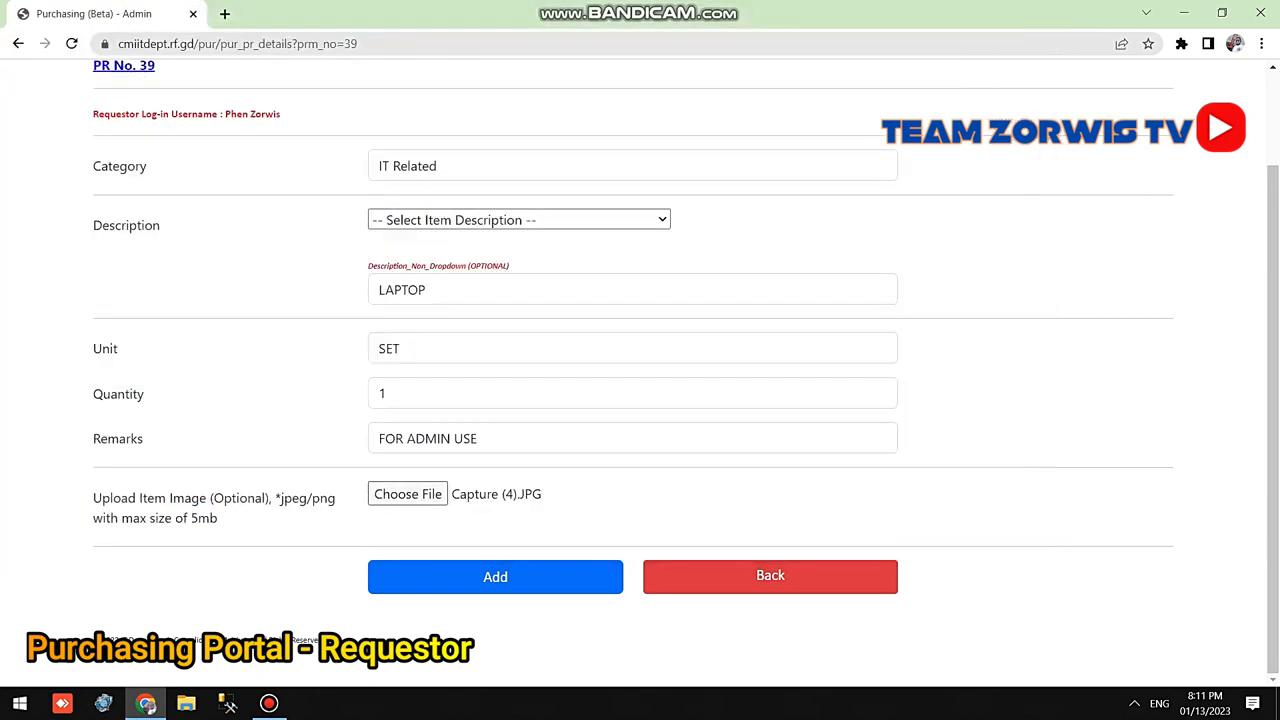
click(495, 577)
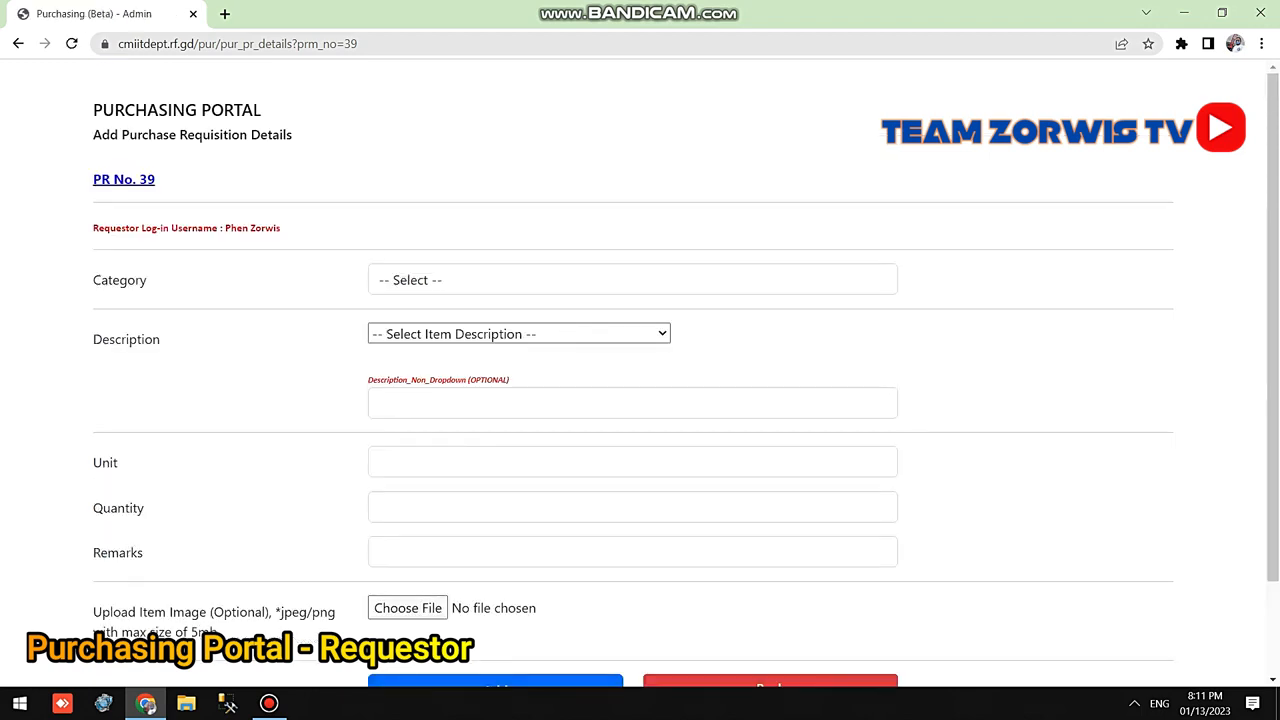
- Set the new item's category to IT Related and enter MOUSE as its non-dropdown description
scroll(640, 370, down, 2)
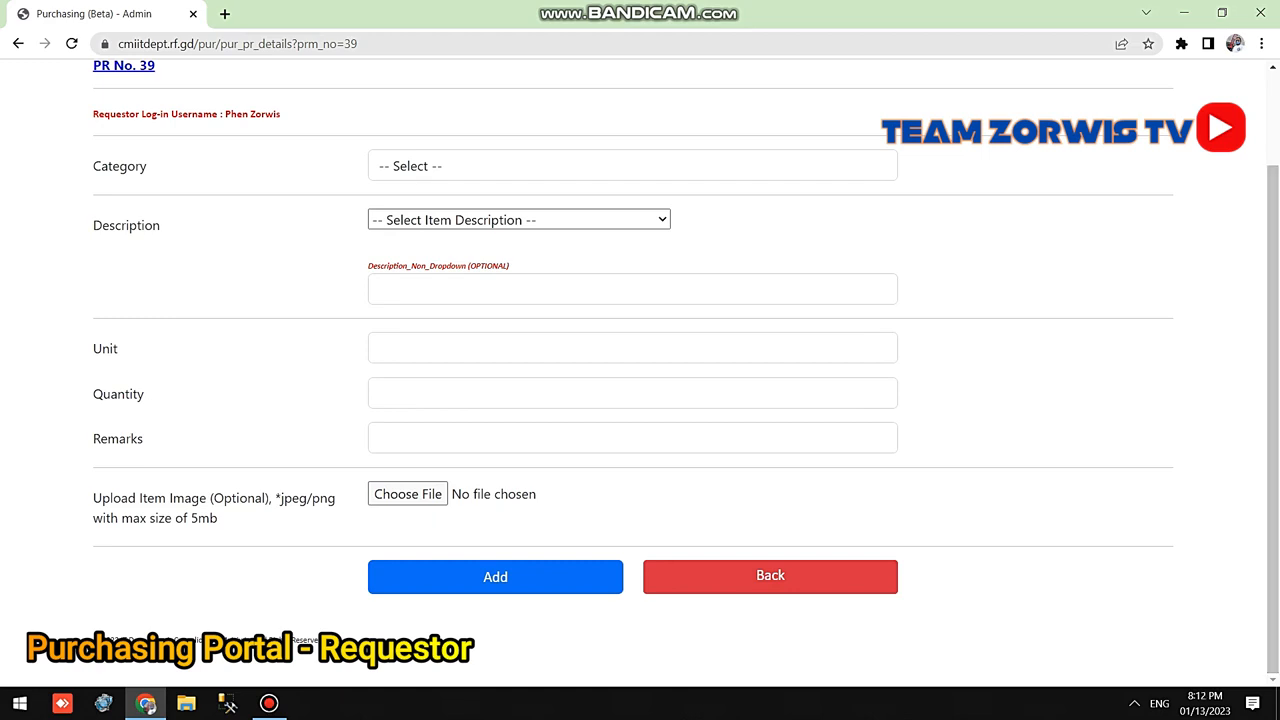
click(632, 166)
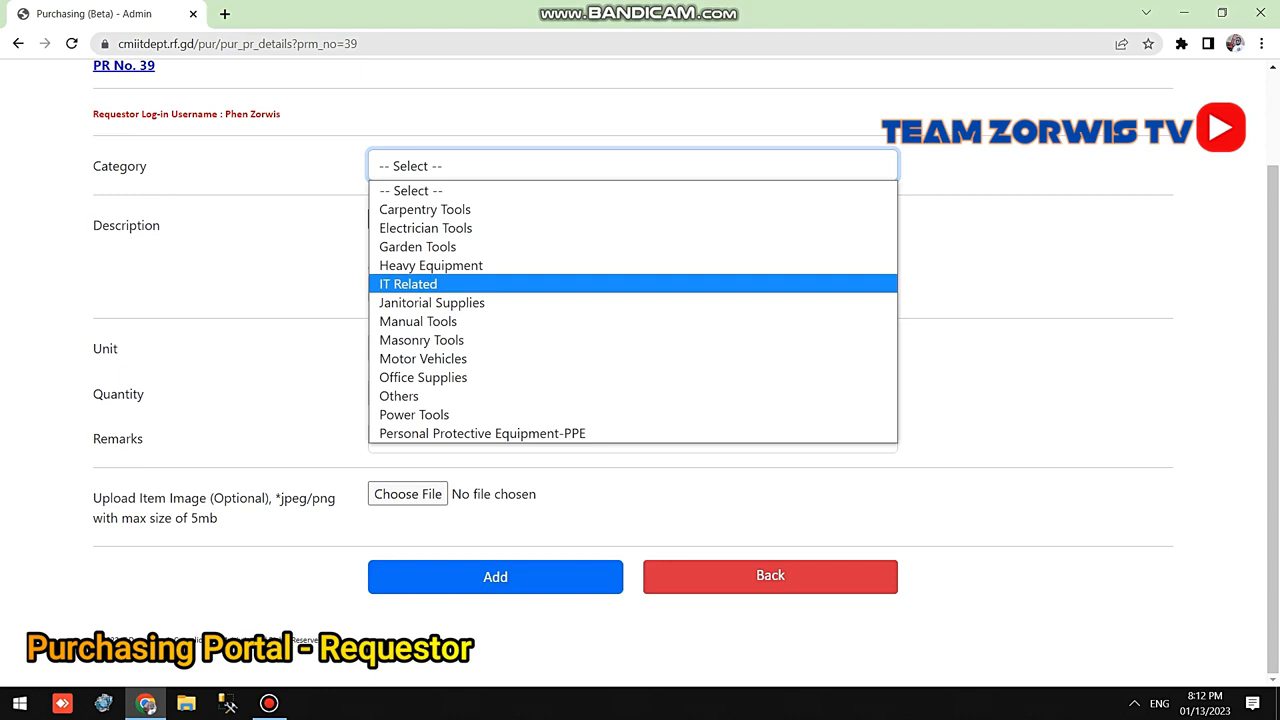
key(Return)
click(632, 289)
text(MU)
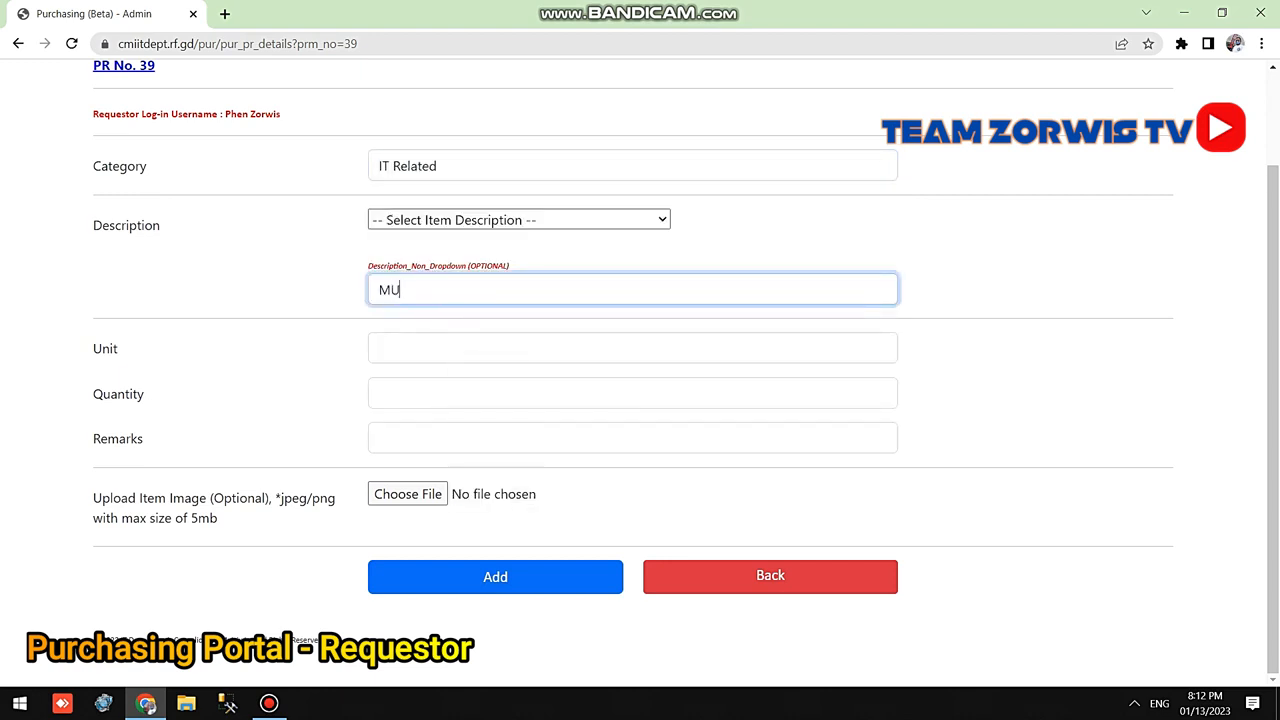
key(BackSpace)
text(OUSE)
- Set the mouse item's unit to PC and quantity to 1, add it, and return to the requisition details
click(380, 348)
text(PC)
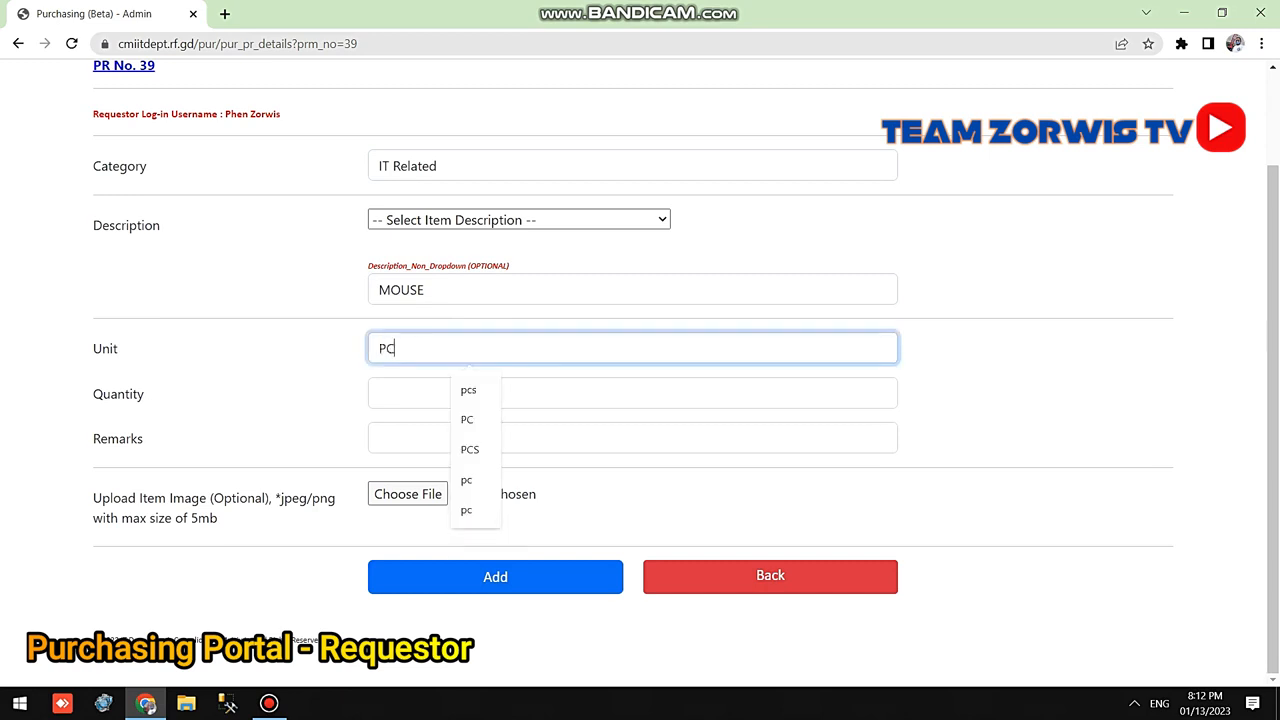
click(379, 393)
text(1)
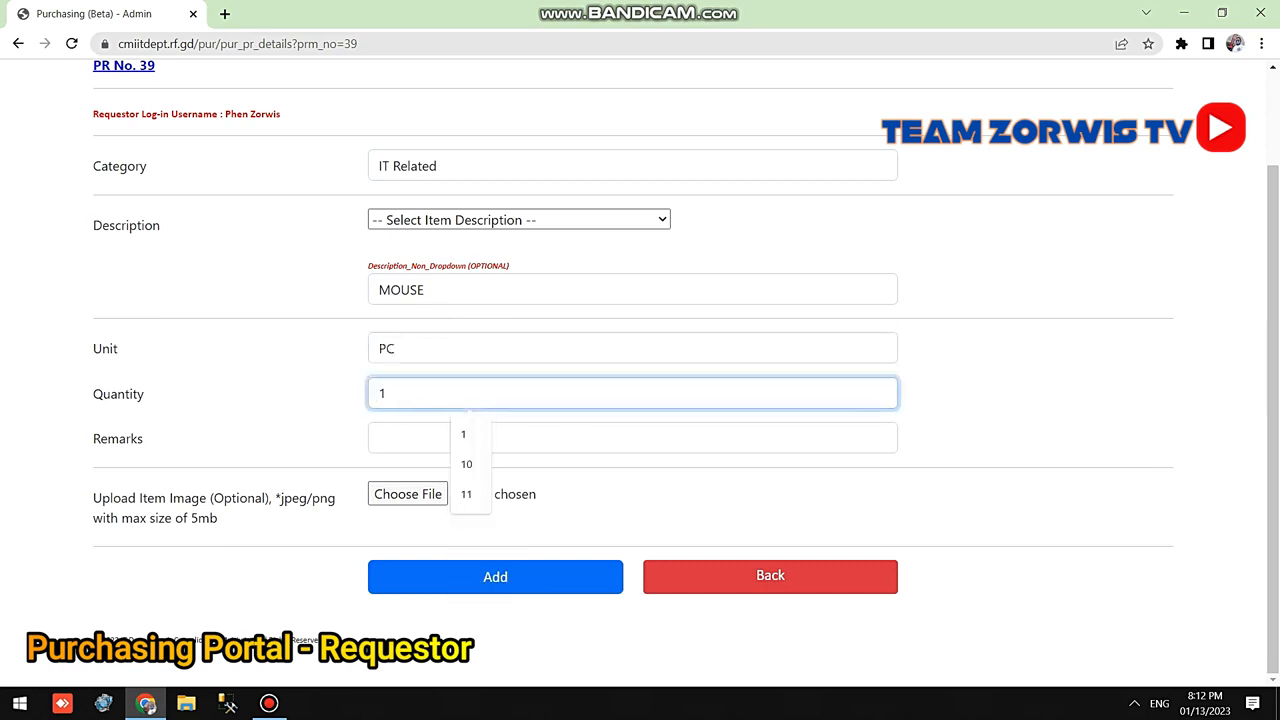
click(495, 577)
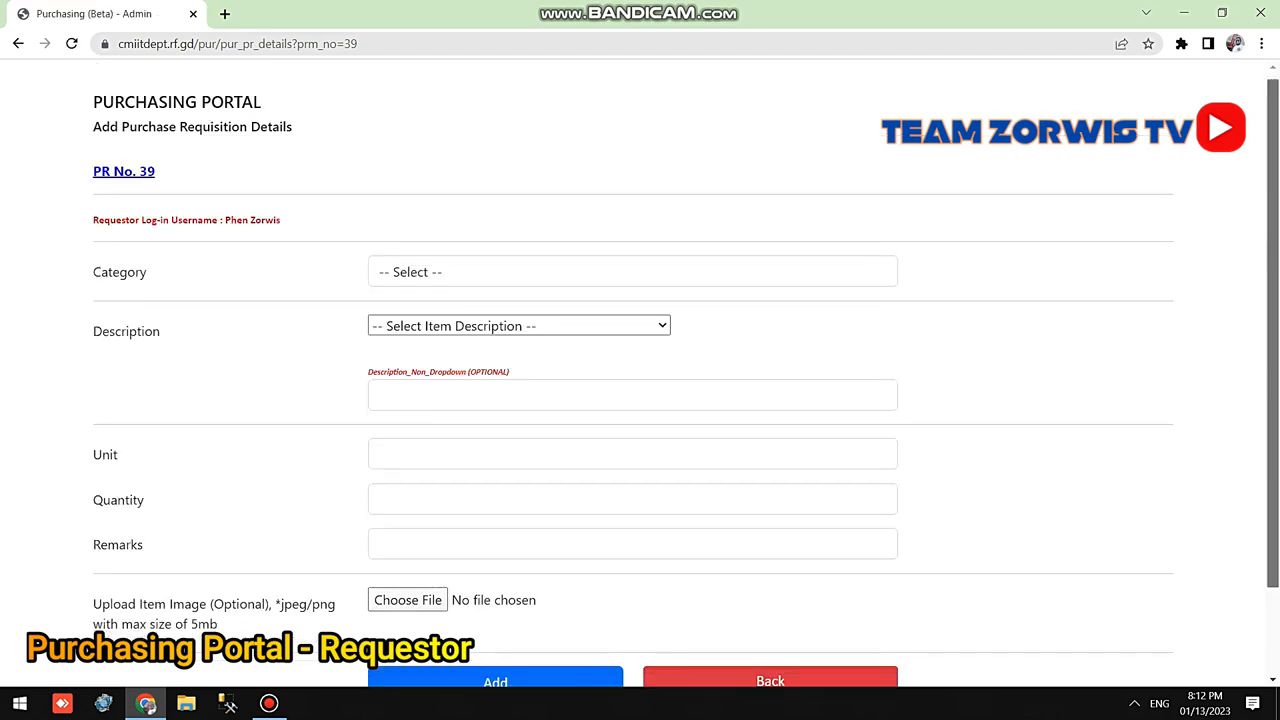
click(770, 577)
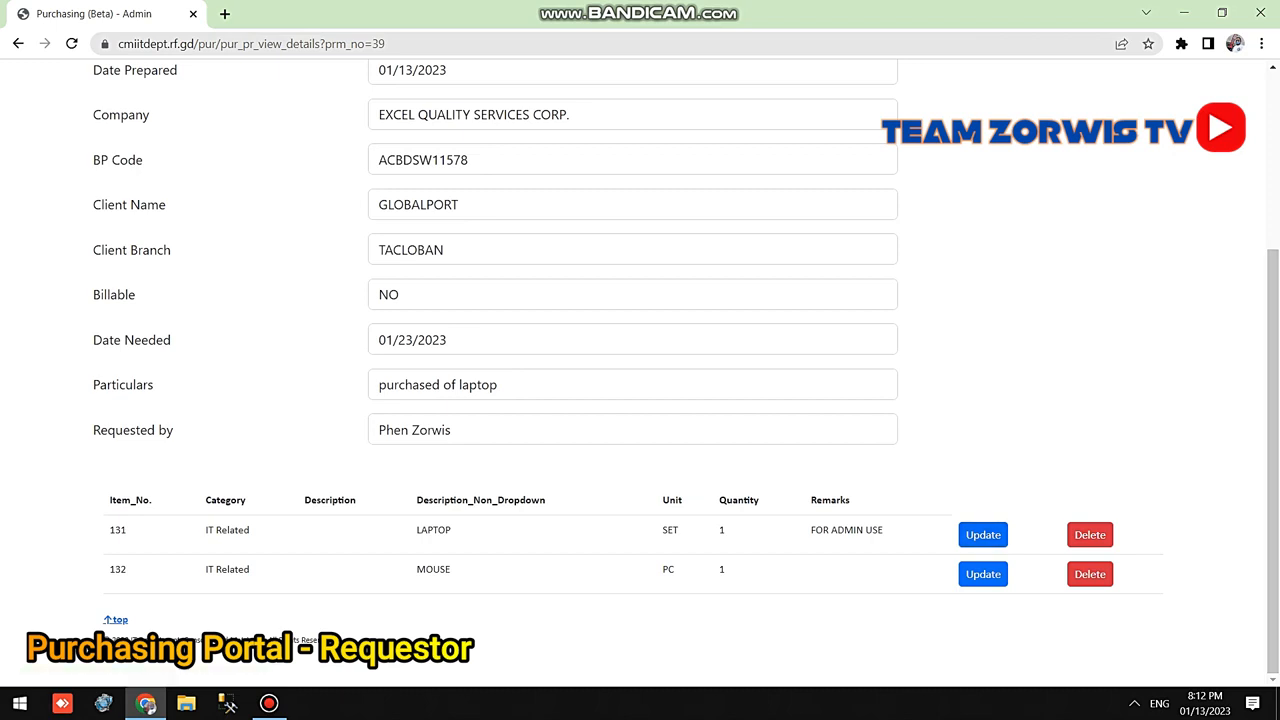
- Open the laptop item for editing, review its details and attached image, and go back to the requisition details
click(983, 535)
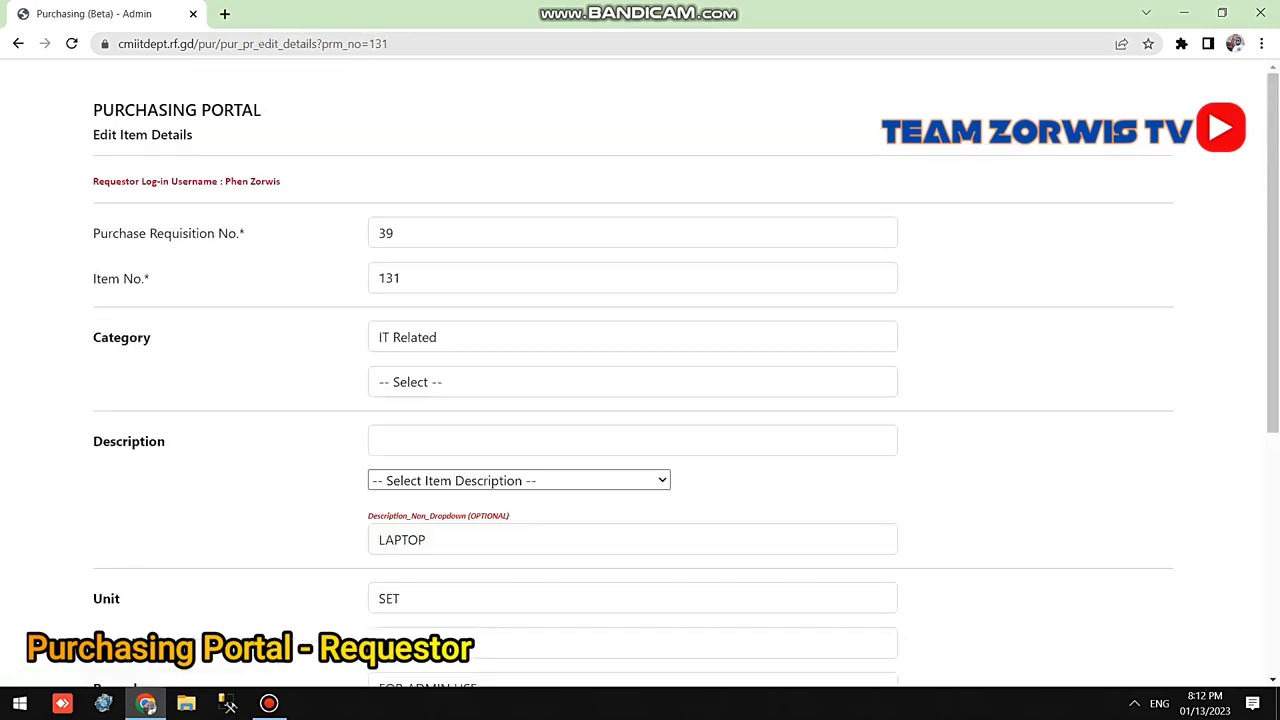
scroll(640, 400, down, 5)
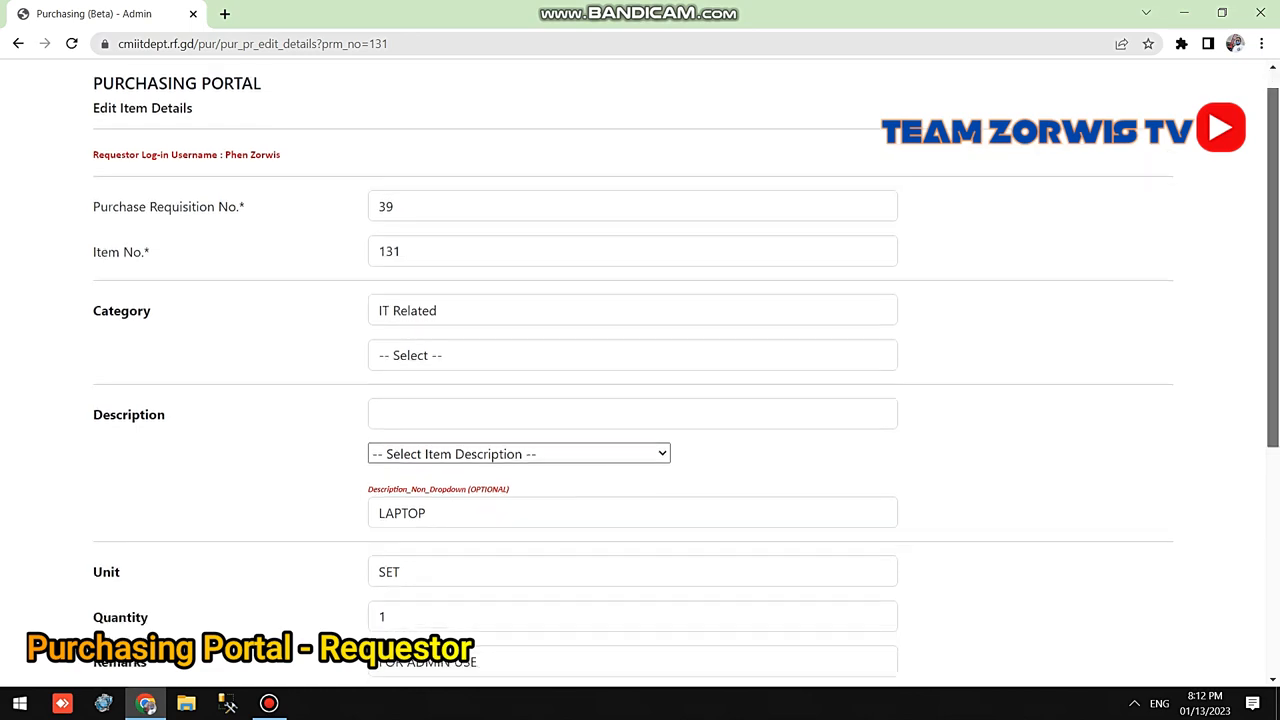
scroll(640, 370, up, 2)
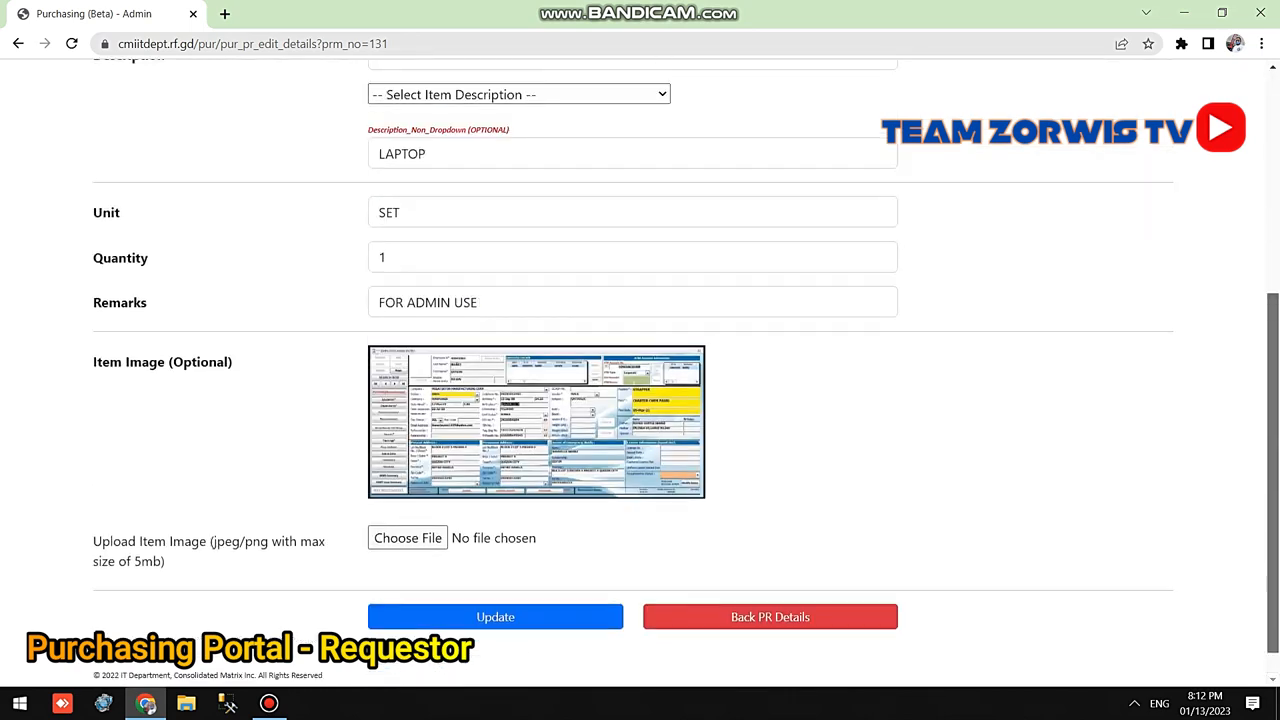
scroll(640, 370, down, 2)
scroll(640, 400, up, 2)
scroll(640, 400, down, 2)
click(770, 581)
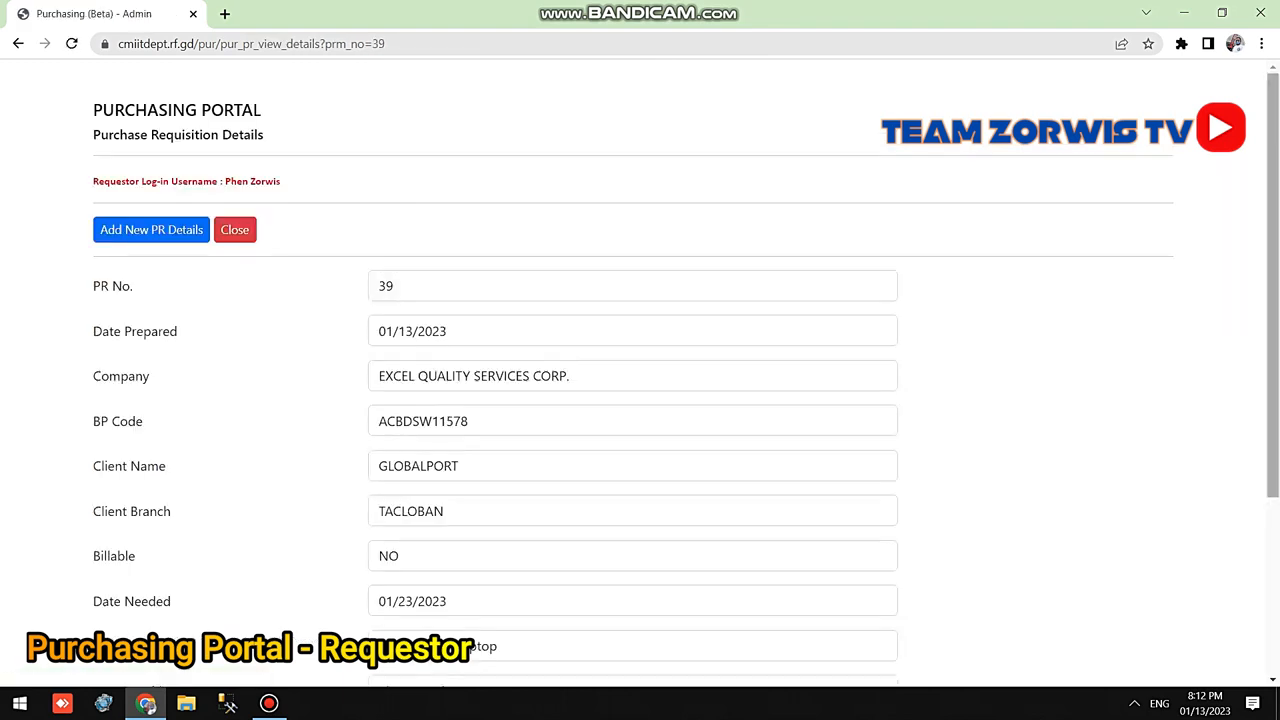
- Review the requisition's header and item list, and close it to return to the For Canvass list
scroll(640, 370, down, 3)
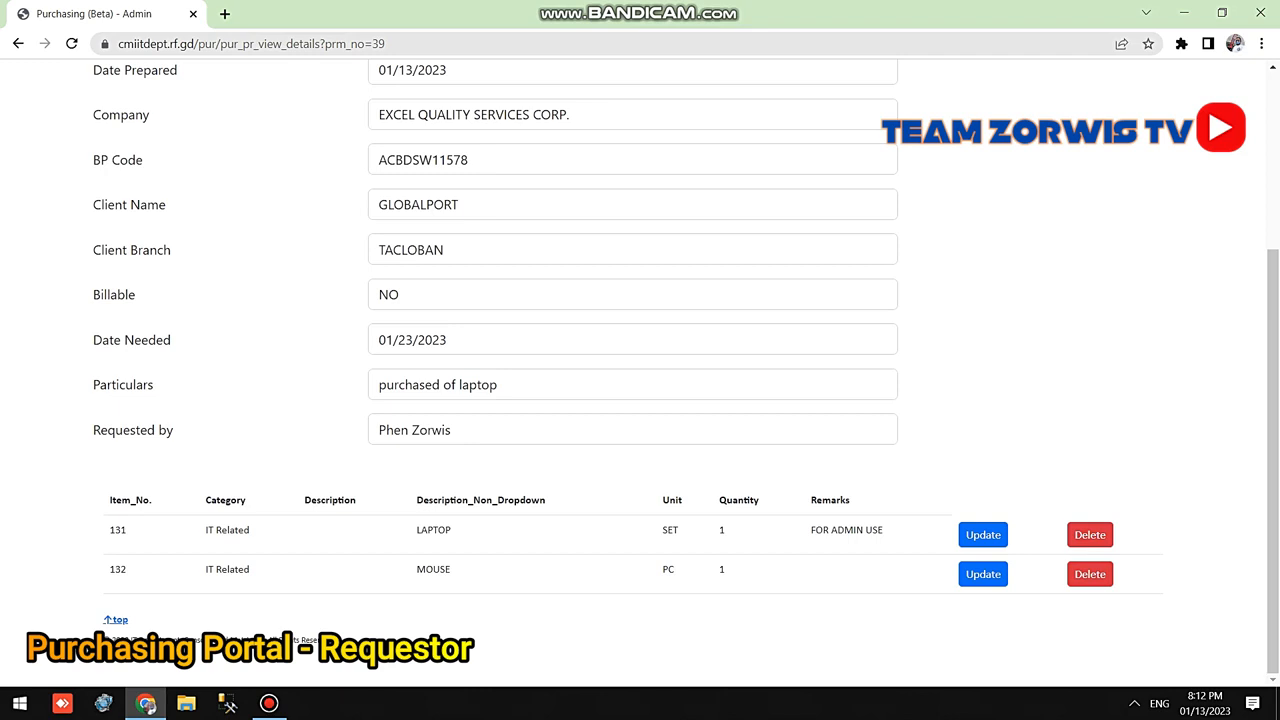
scroll(640, 370, up, 3)
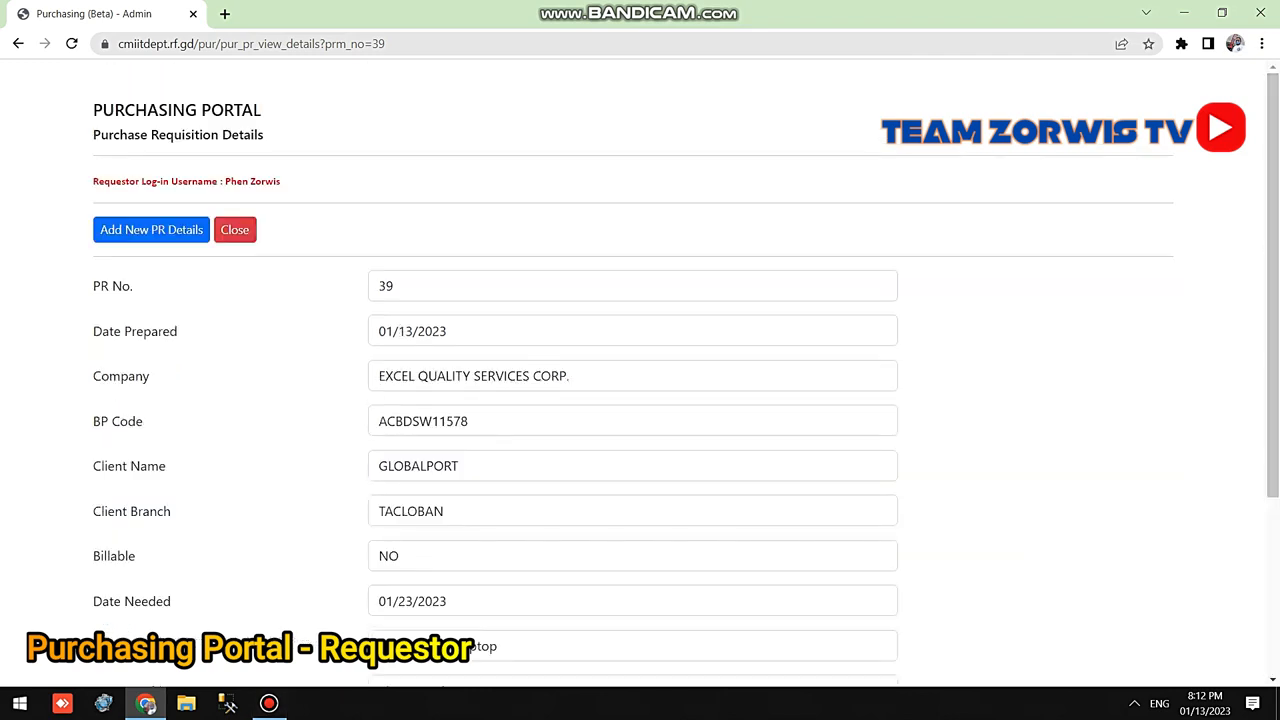
click(235, 229)
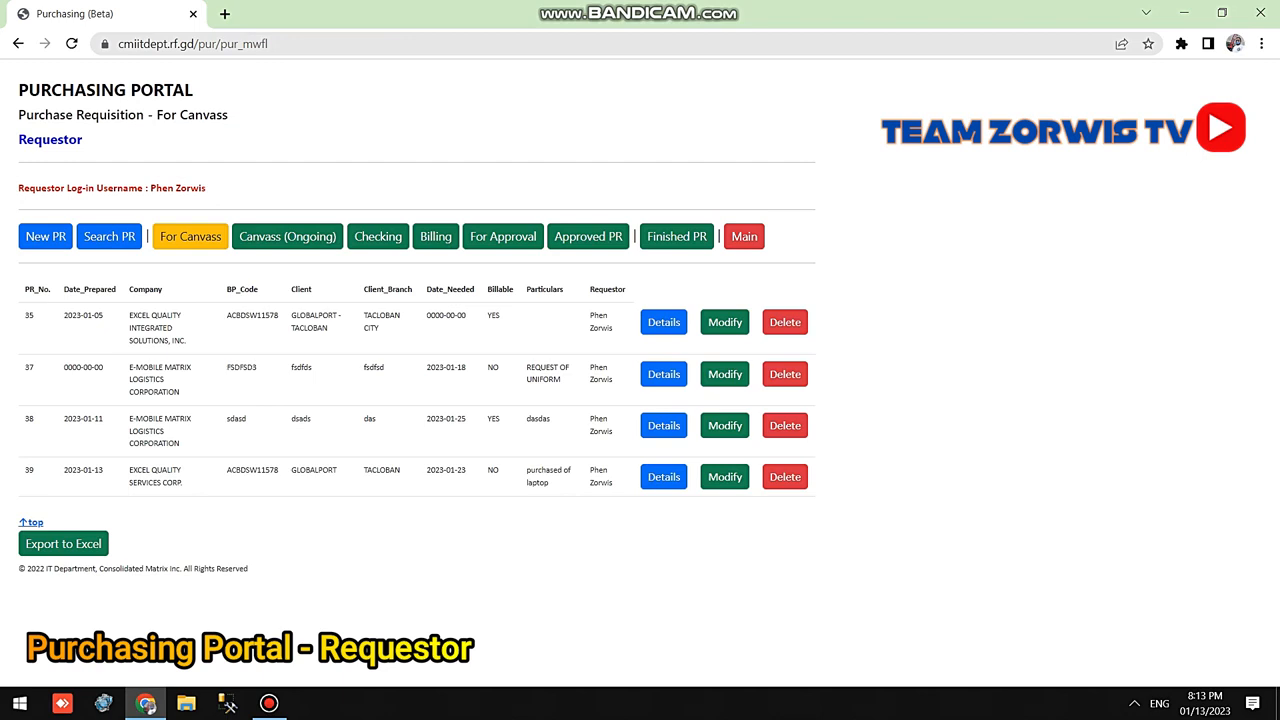
- Show the ongoing canvass requisitions and examine the canvasser, canvass date and days-to-canvass columns
click(288, 237)
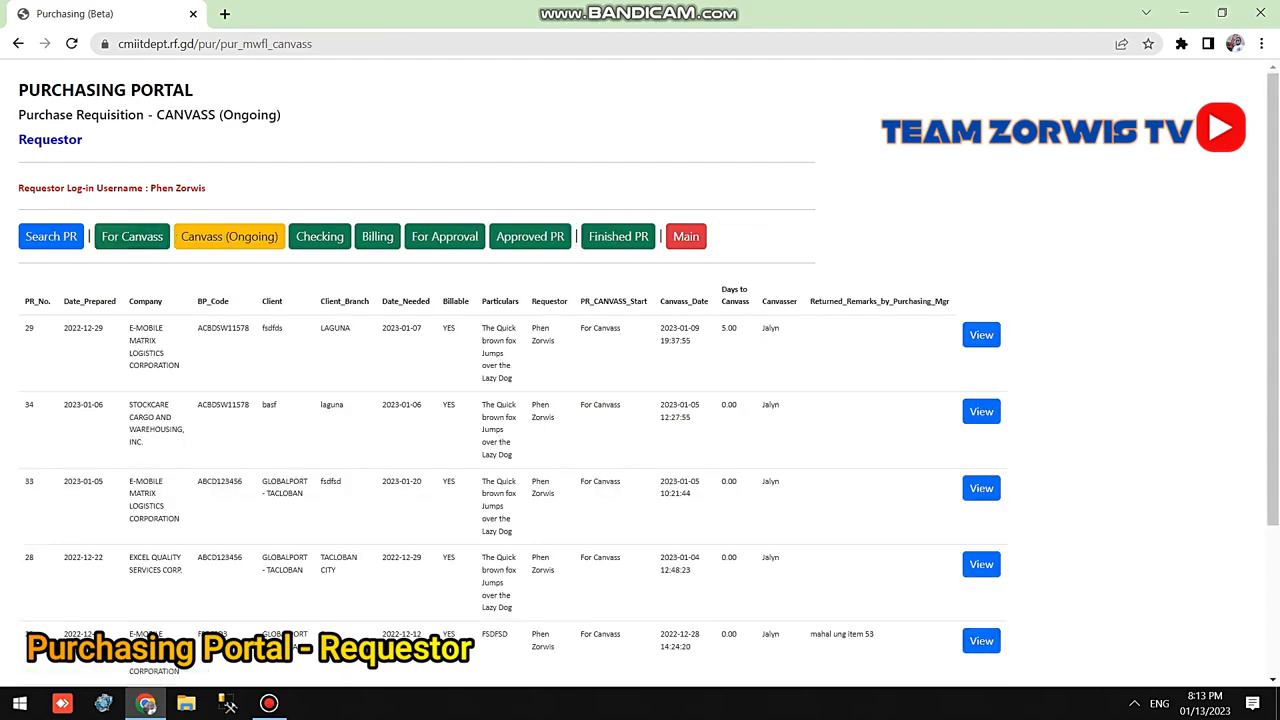
scroll(640, 374, down, 1)
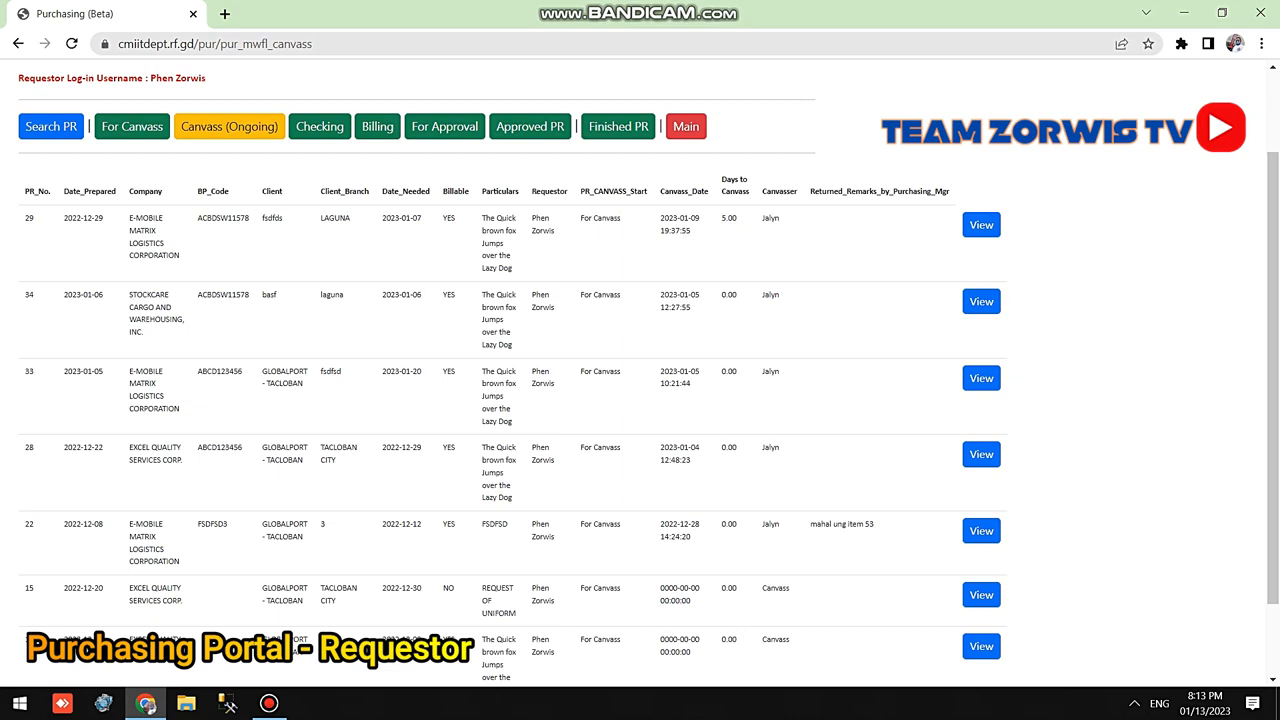
drag(767, 191, 827, 191)
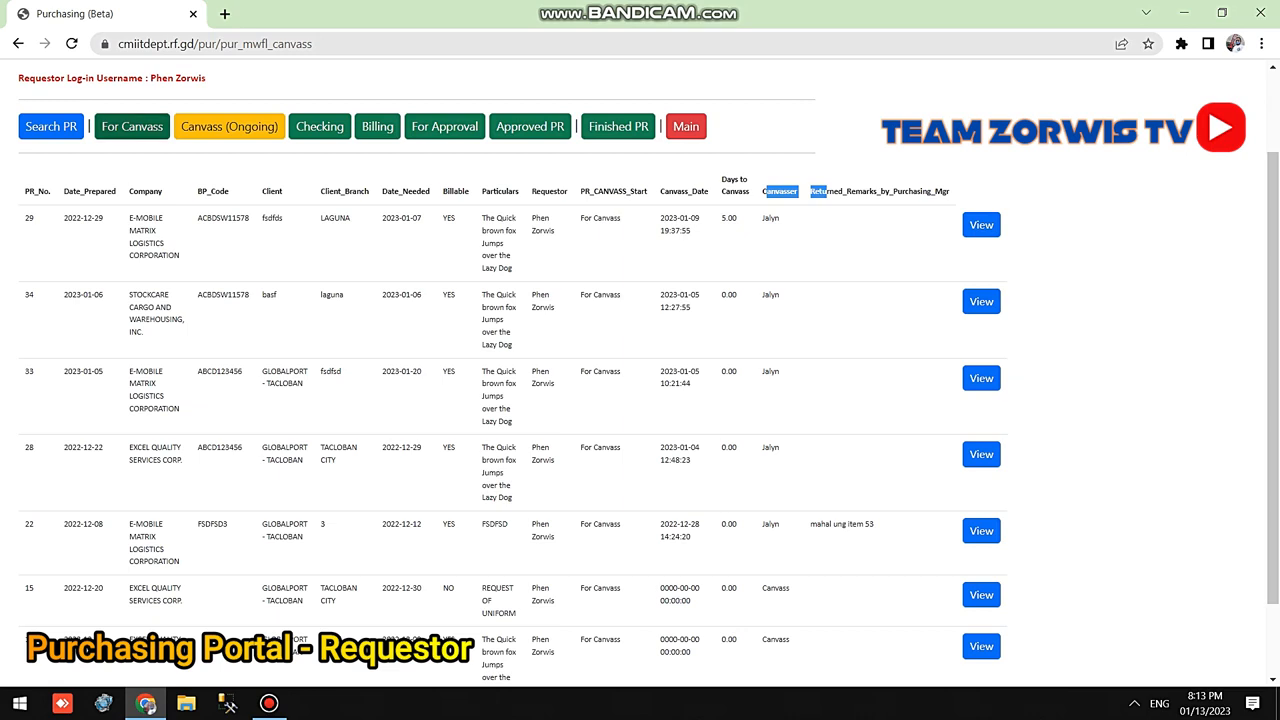
click(827, 192)
drag(660, 191, 703, 191)
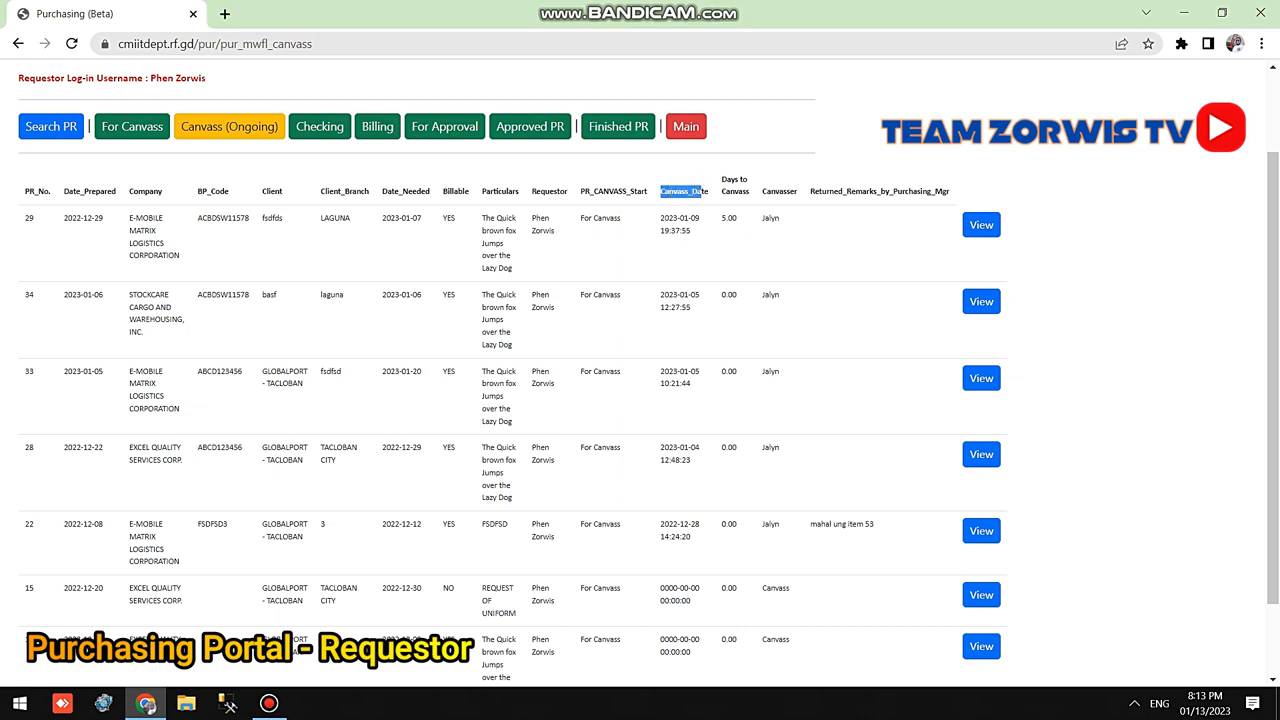
click(704, 192)
drag(738, 218, 721, 218)
- View the first ongoing-canvass requisition and examine its details from the header down to the item table
click(981, 224)
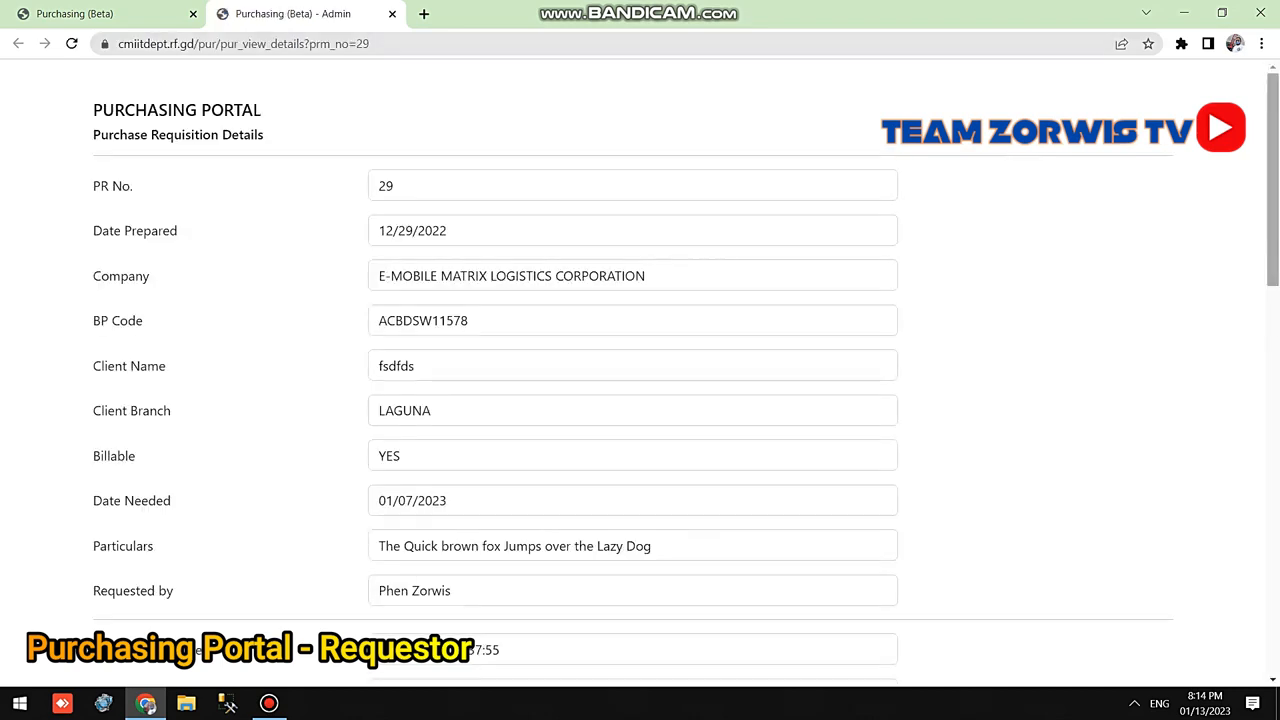
scroll(640, 370, down, 9)
scroll(640, 370, up, 3)
scroll(640, 370, down, 6)
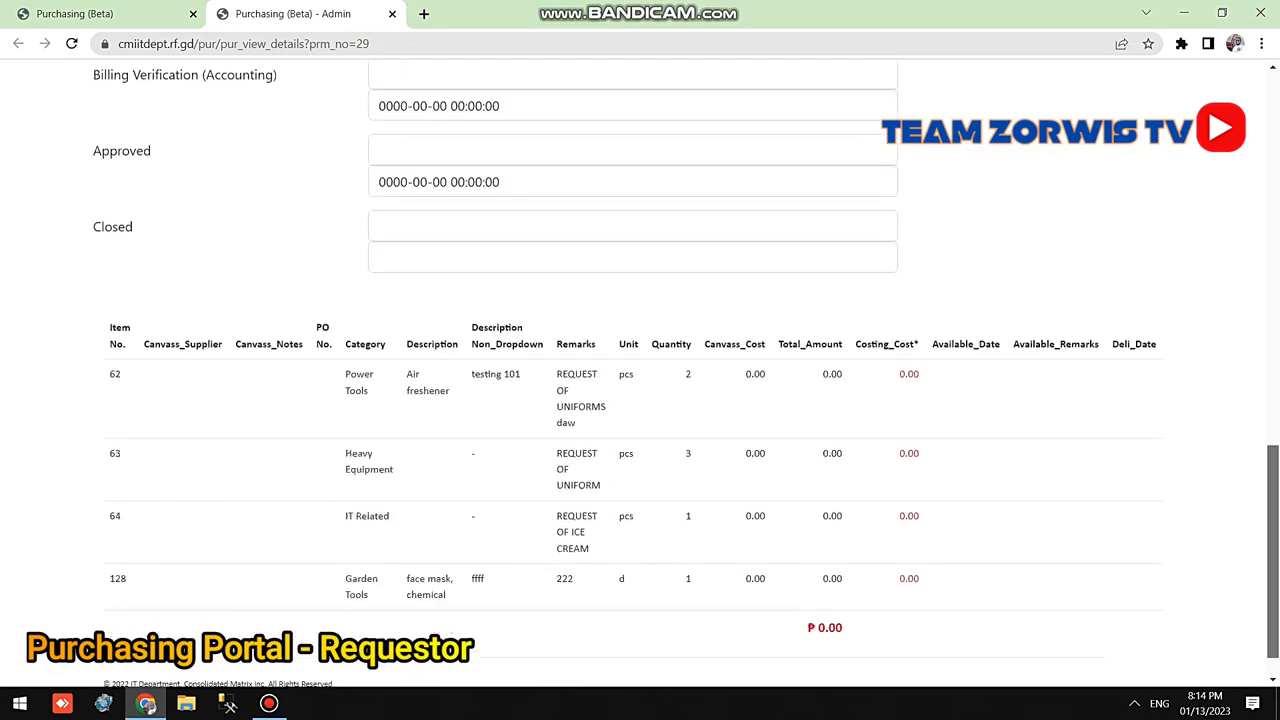
scroll(640, 370, up, 1)
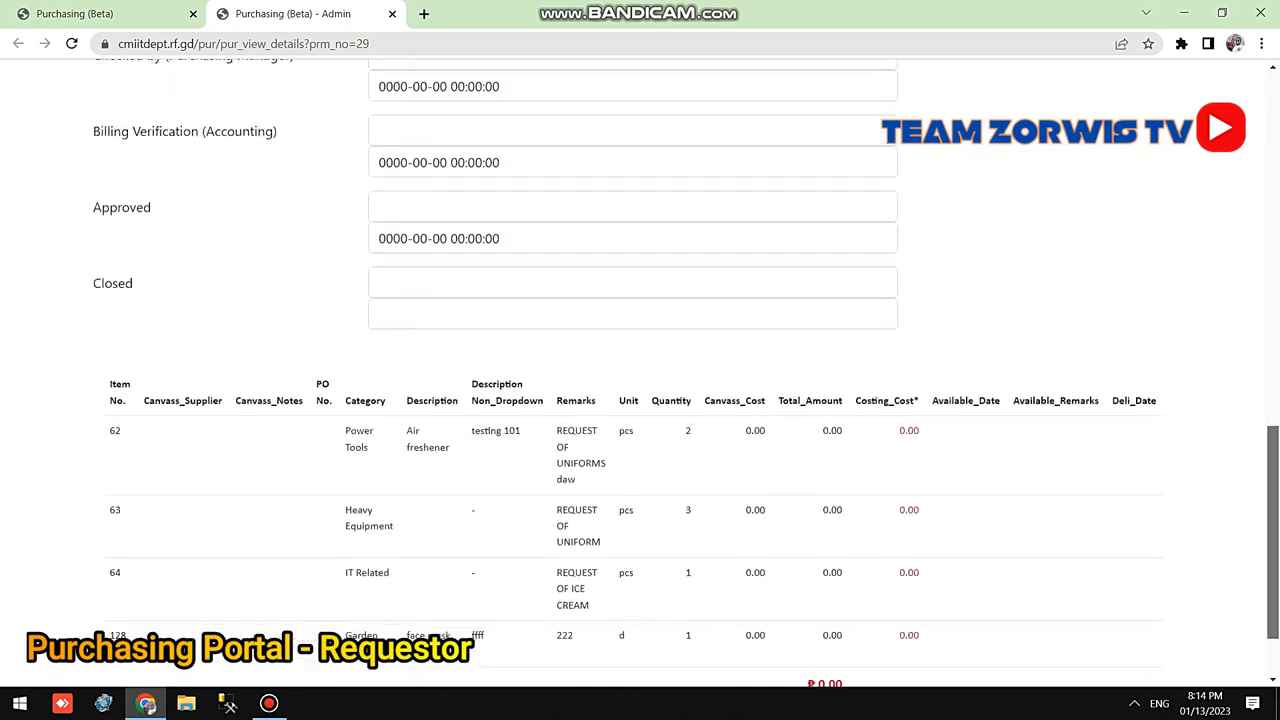
scroll(640, 370, down, 1)
scroll(640, 370, up, 12)
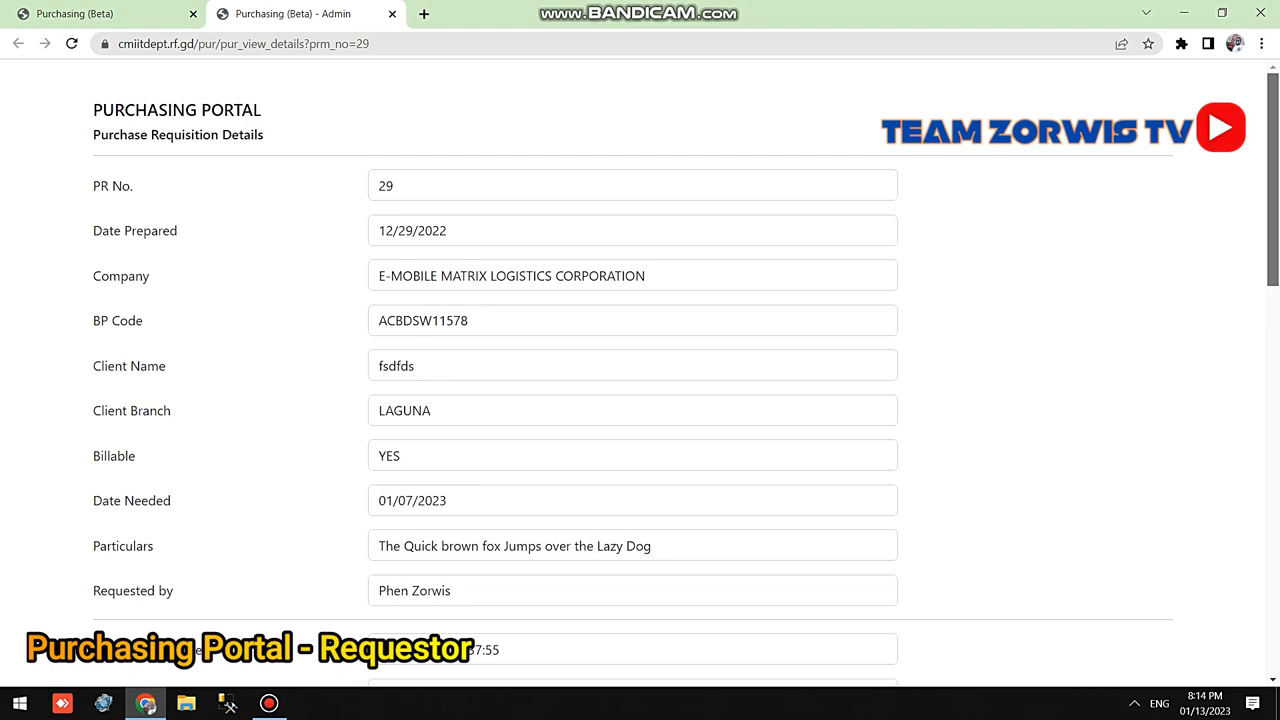
scroll(640, 370, down, 6)
scroll(640, 370, down, 5)
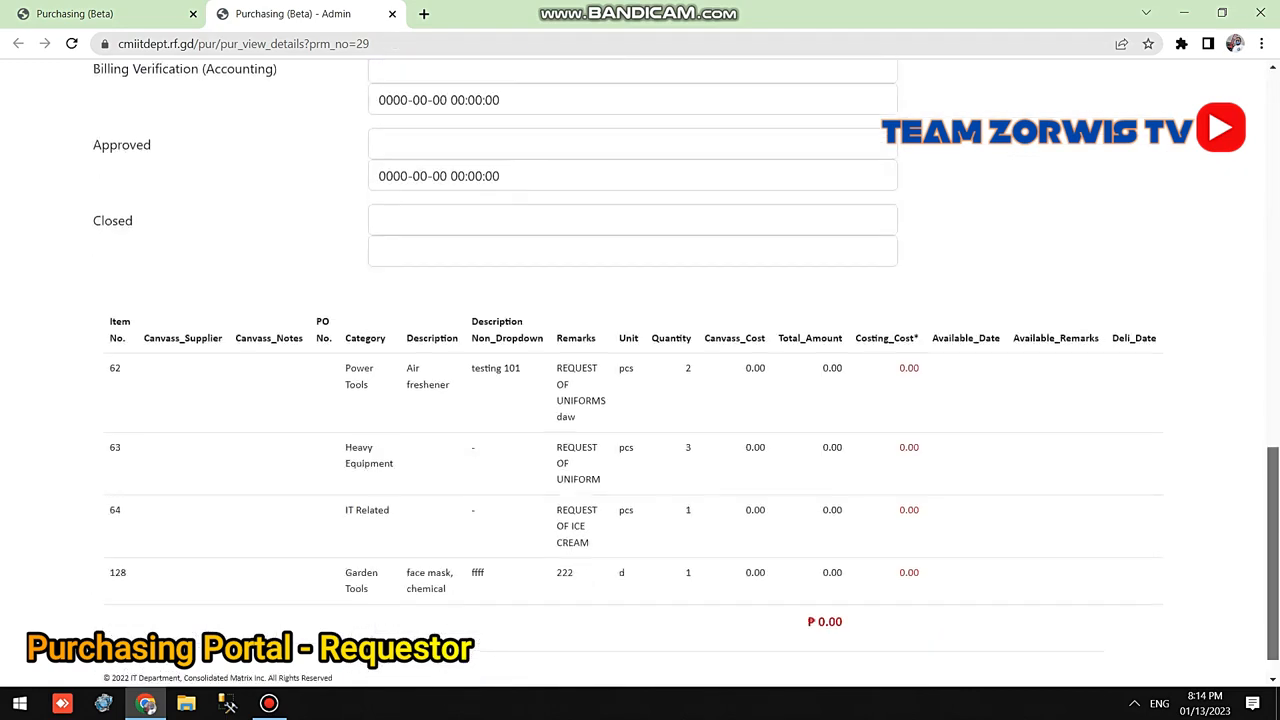
- Examine the requisition's purchasing manager check, billing verification and approval fields
scroll(640, 370, up, 1)
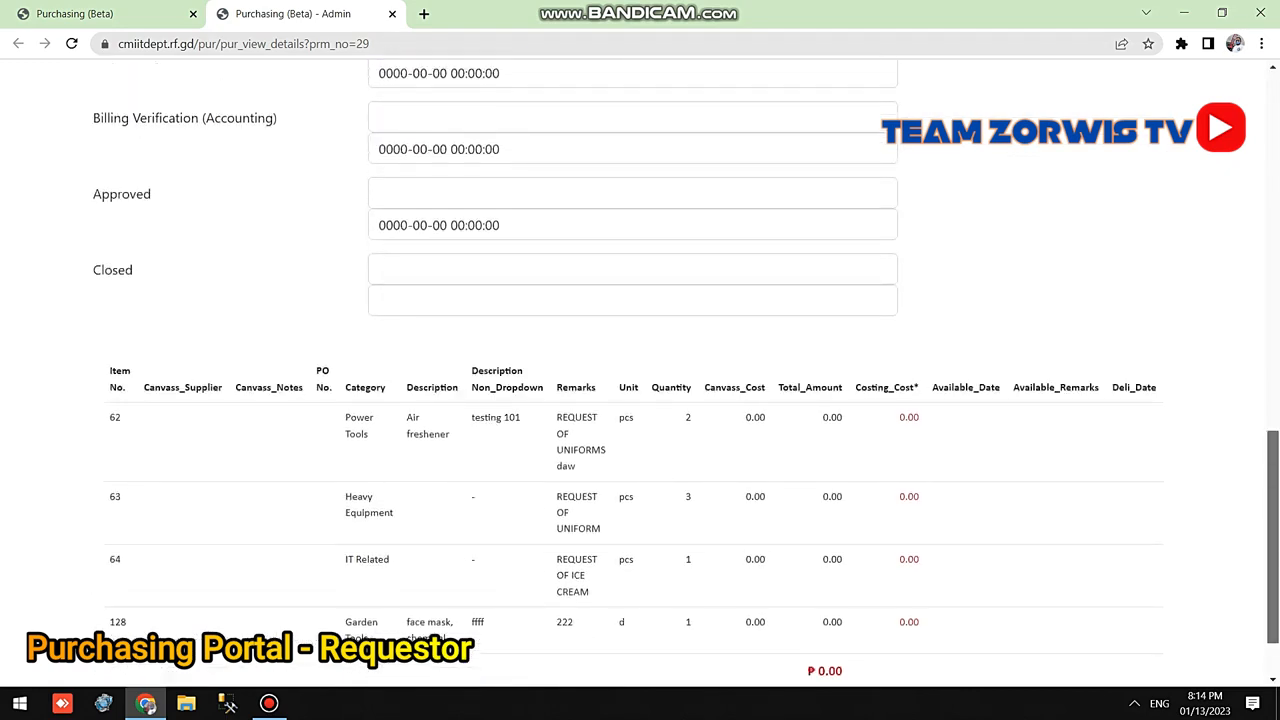
scroll(640, 370, up, 1)
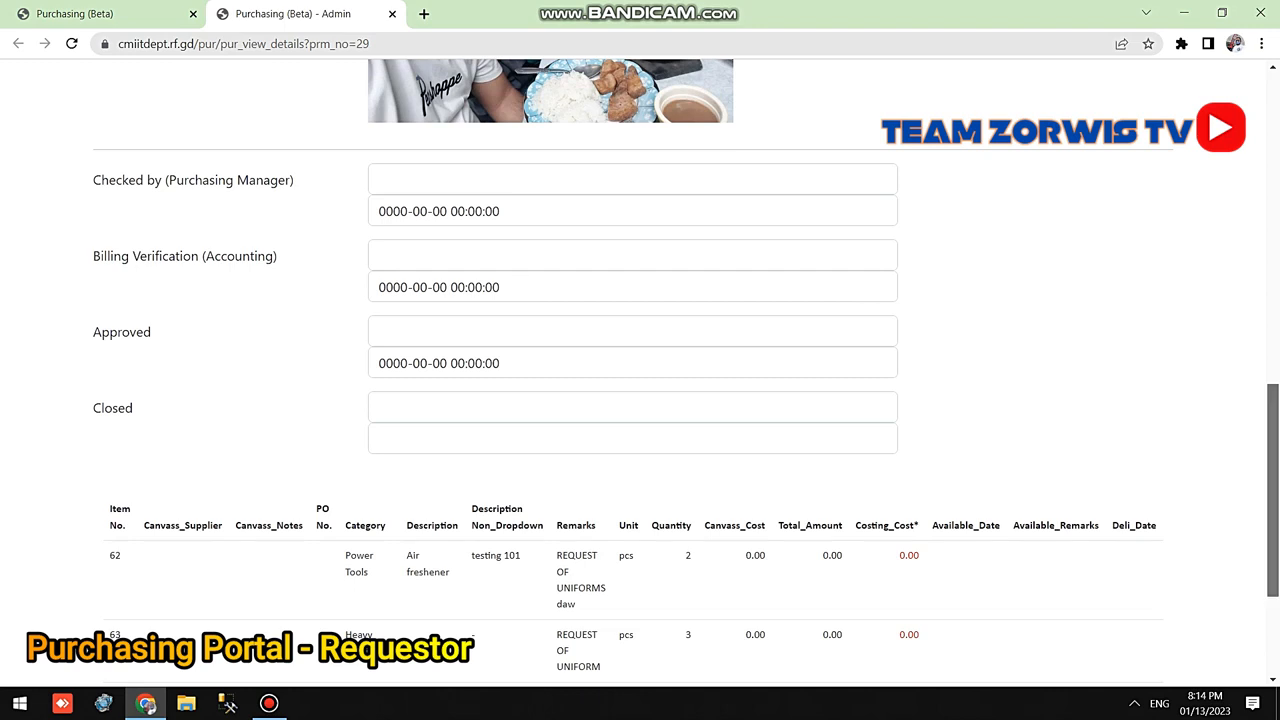
click(632, 180)
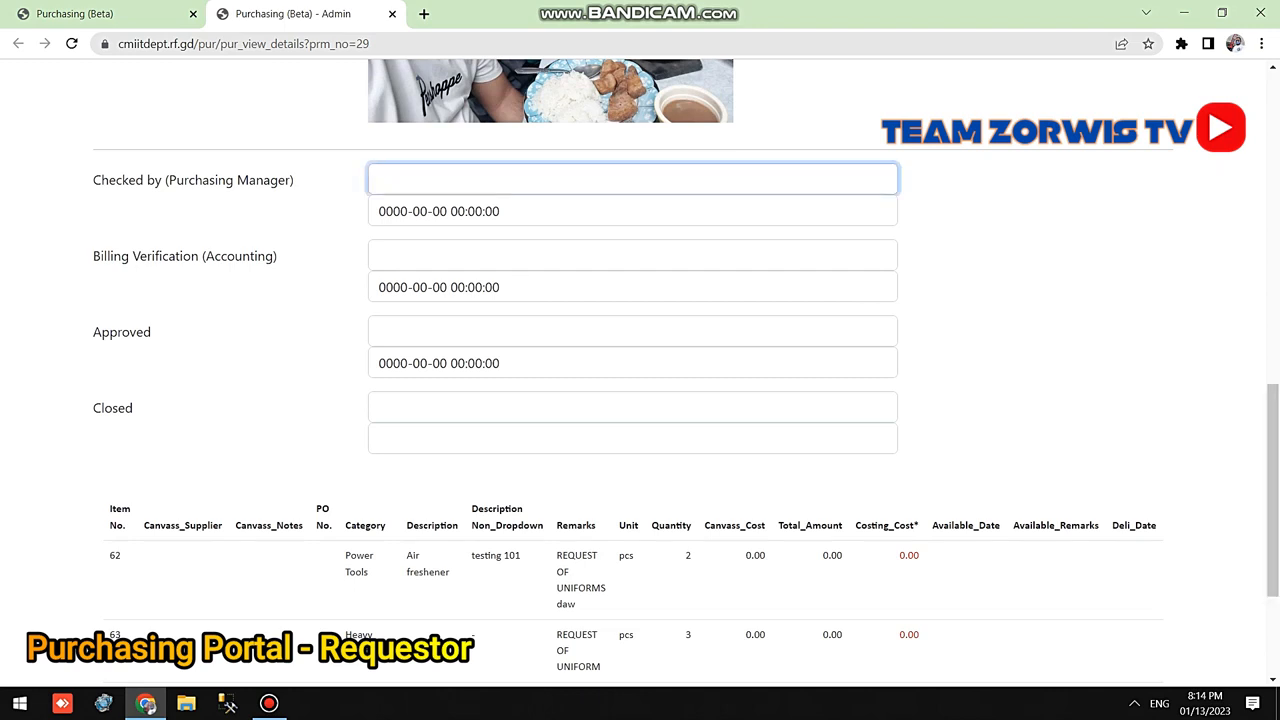
click(632, 256)
click(632, 332)
drag(1272, 490, 1272, 179)
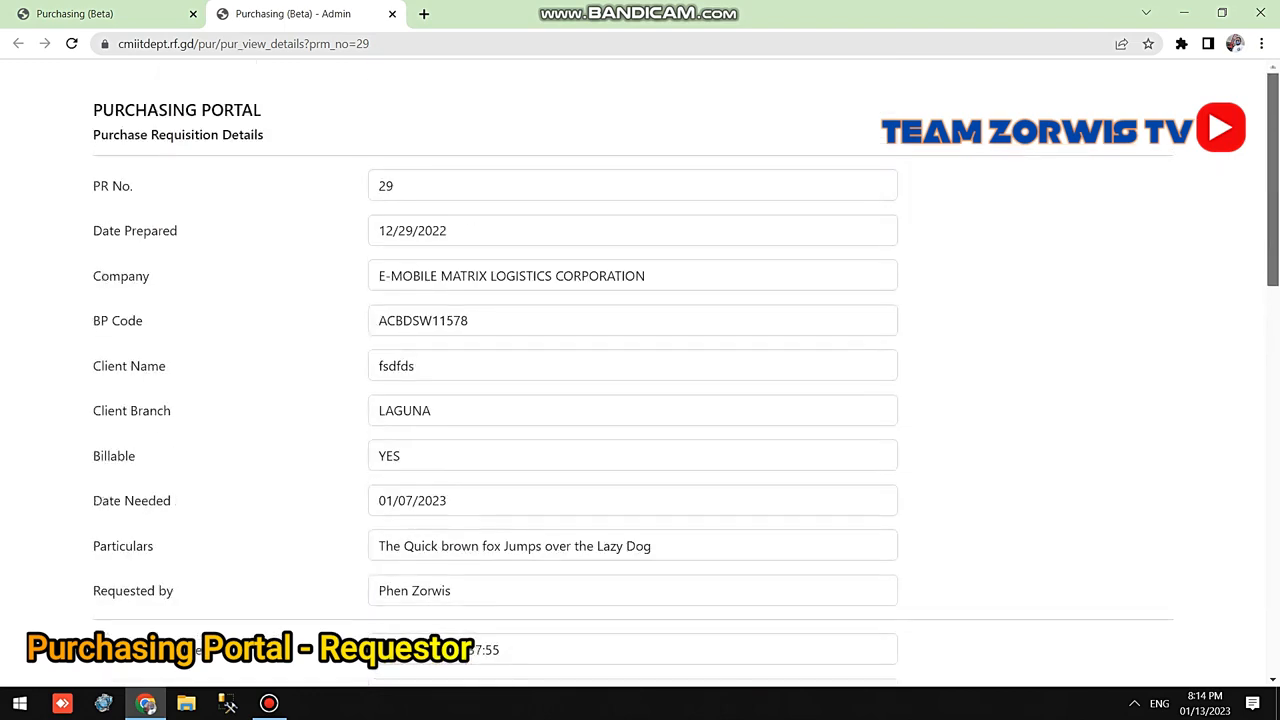
- Return to the requisition list and view the Checking, Billing and For Approval stages
click(105, 14)
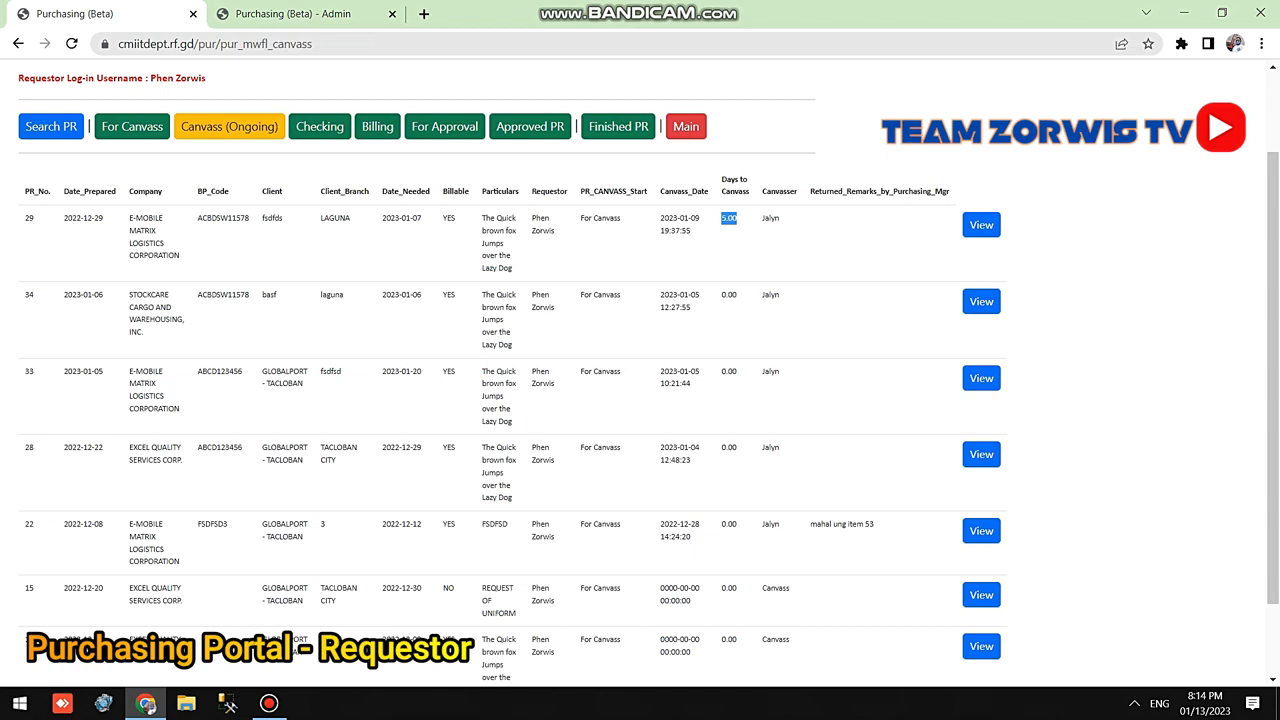
click(319, 126)
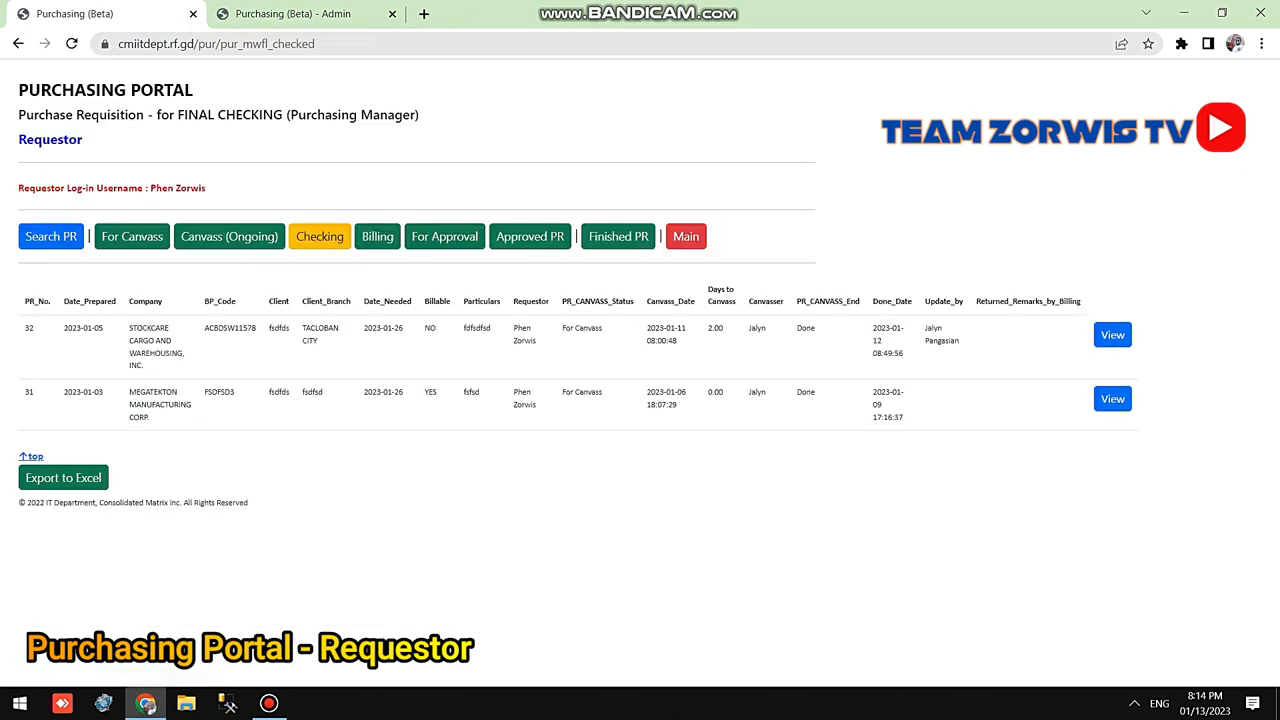
mouse_move(314, 236)
mouse_down()
mouse_move(303, 237)
mouse_move(328, 230)
mouse_up()
click(377, 236)
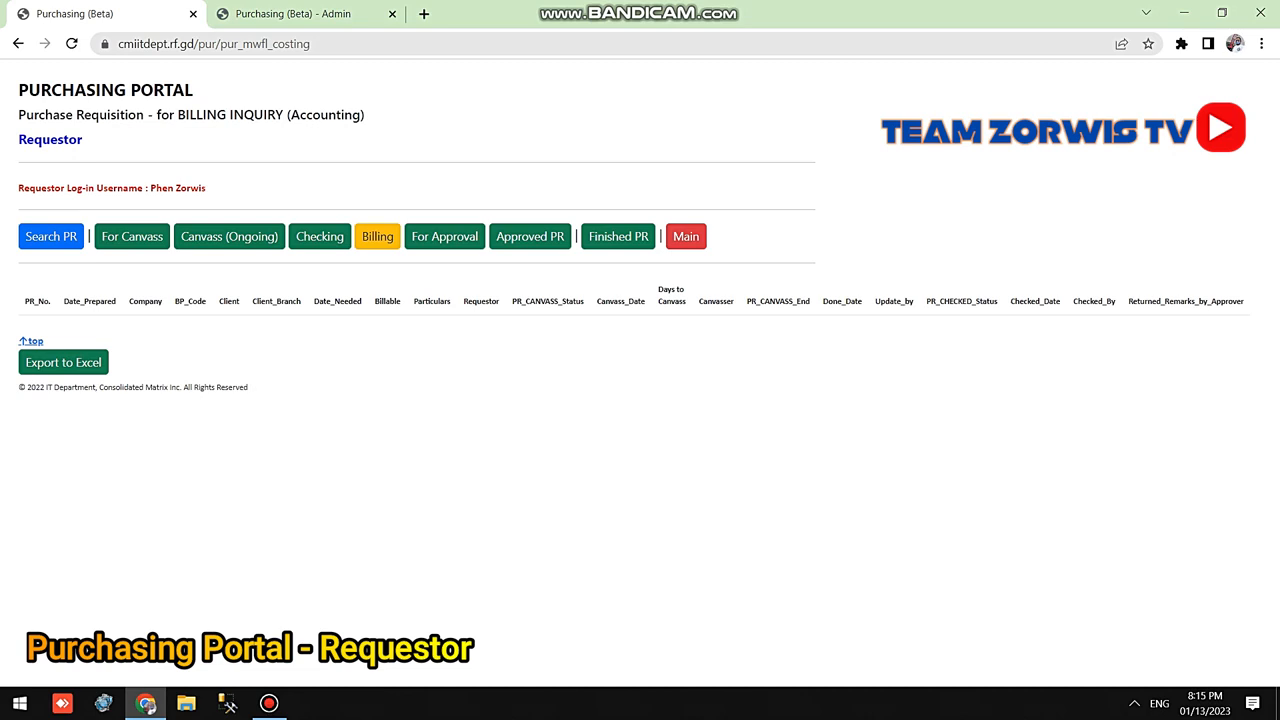
click(319, 236)
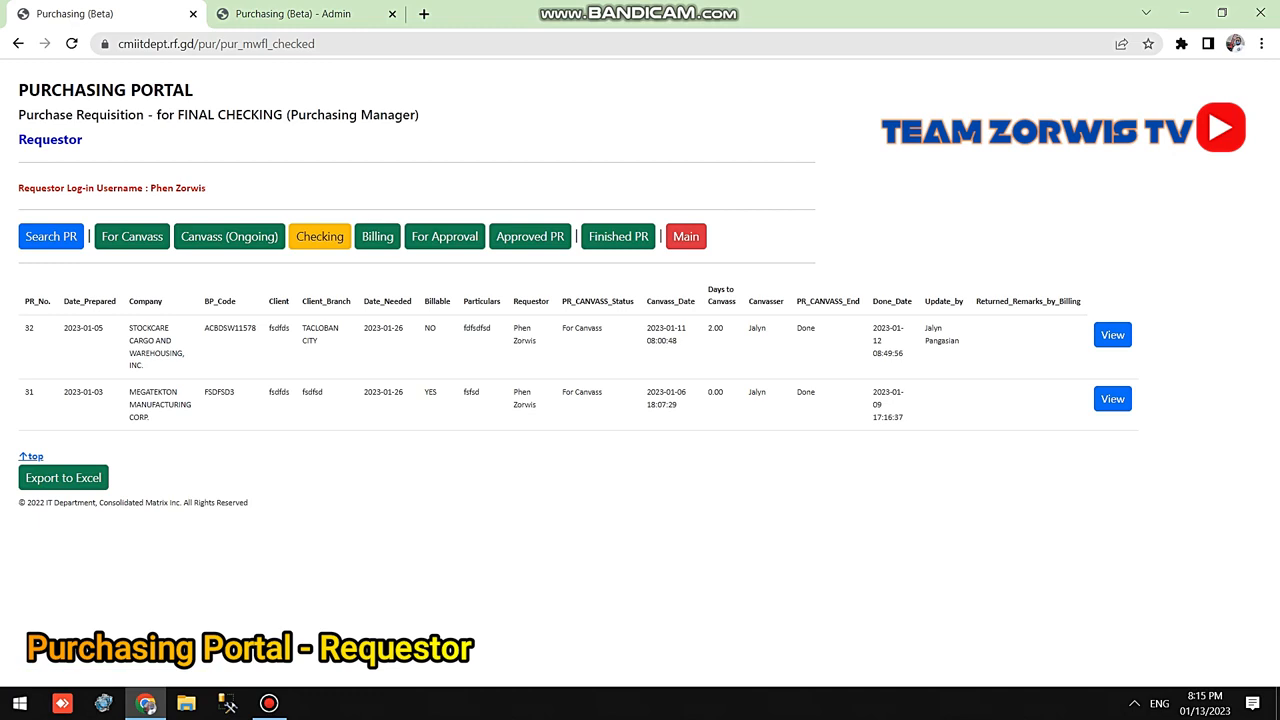
click(444, 236)
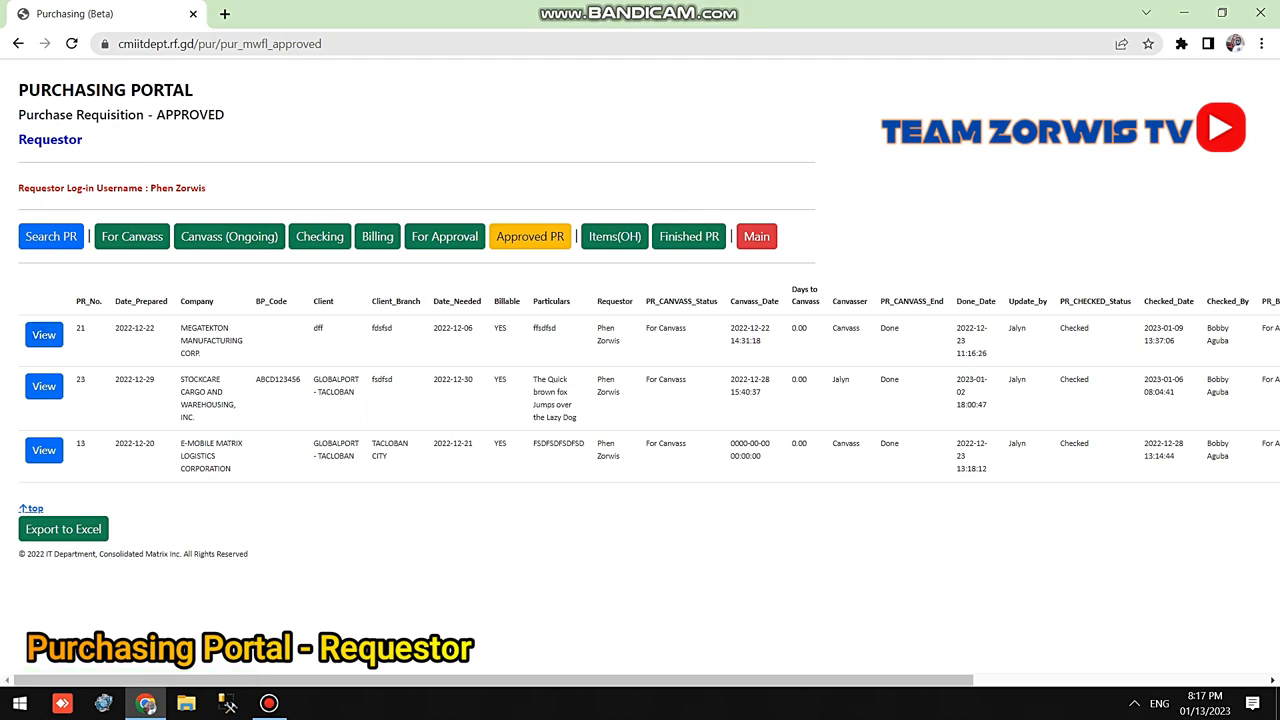
- View the first approved requisition, check its sign-offs and item costs, and close its details
click(43, 334)
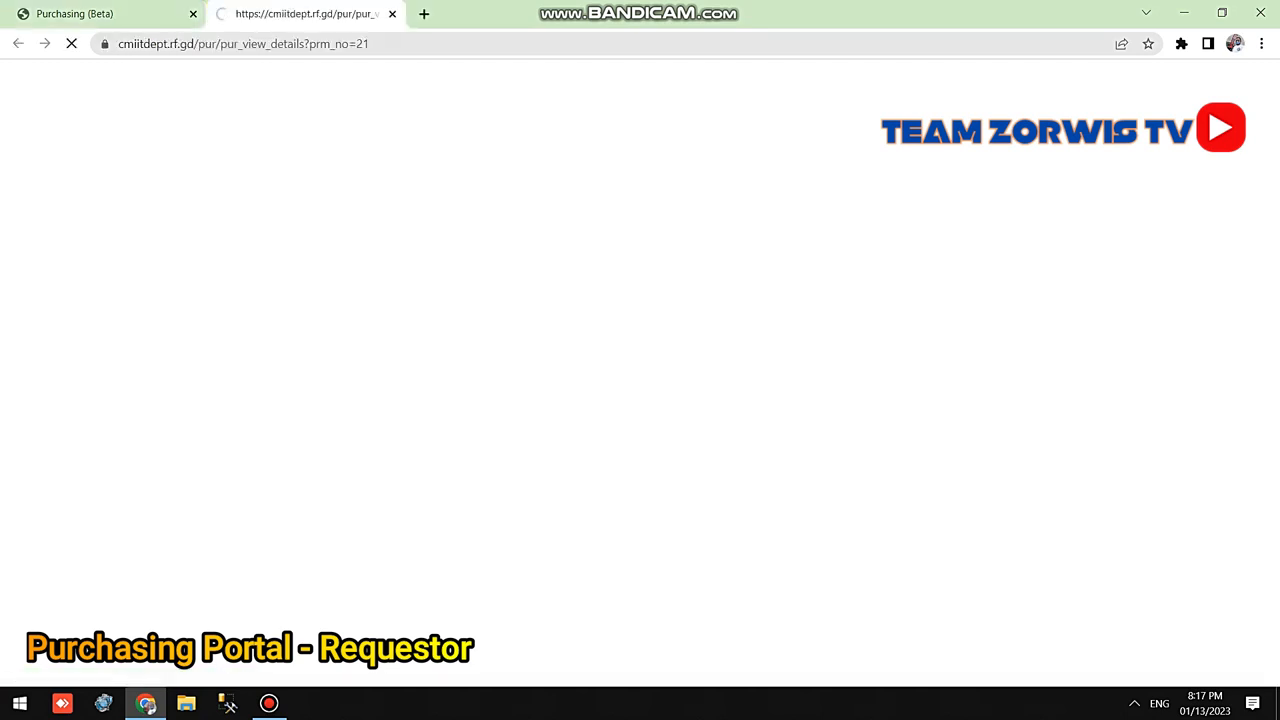
scroll(640, 380, down, 10)
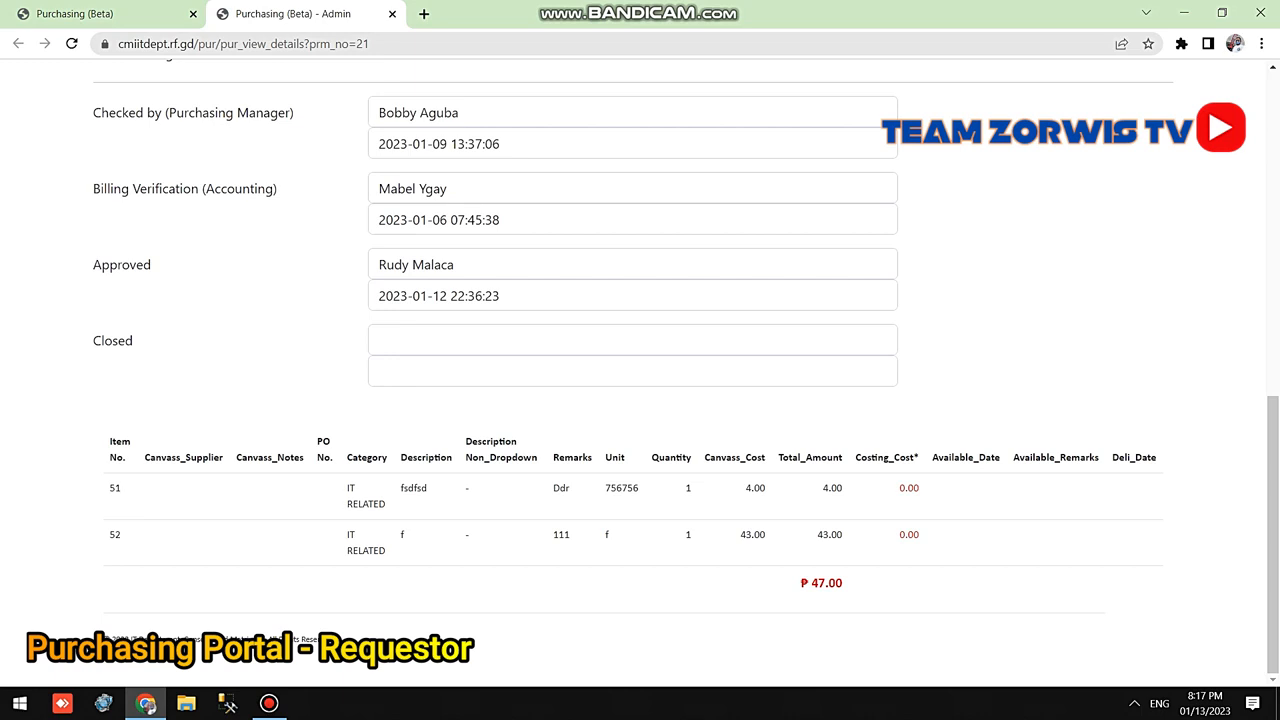
click(392, 14)
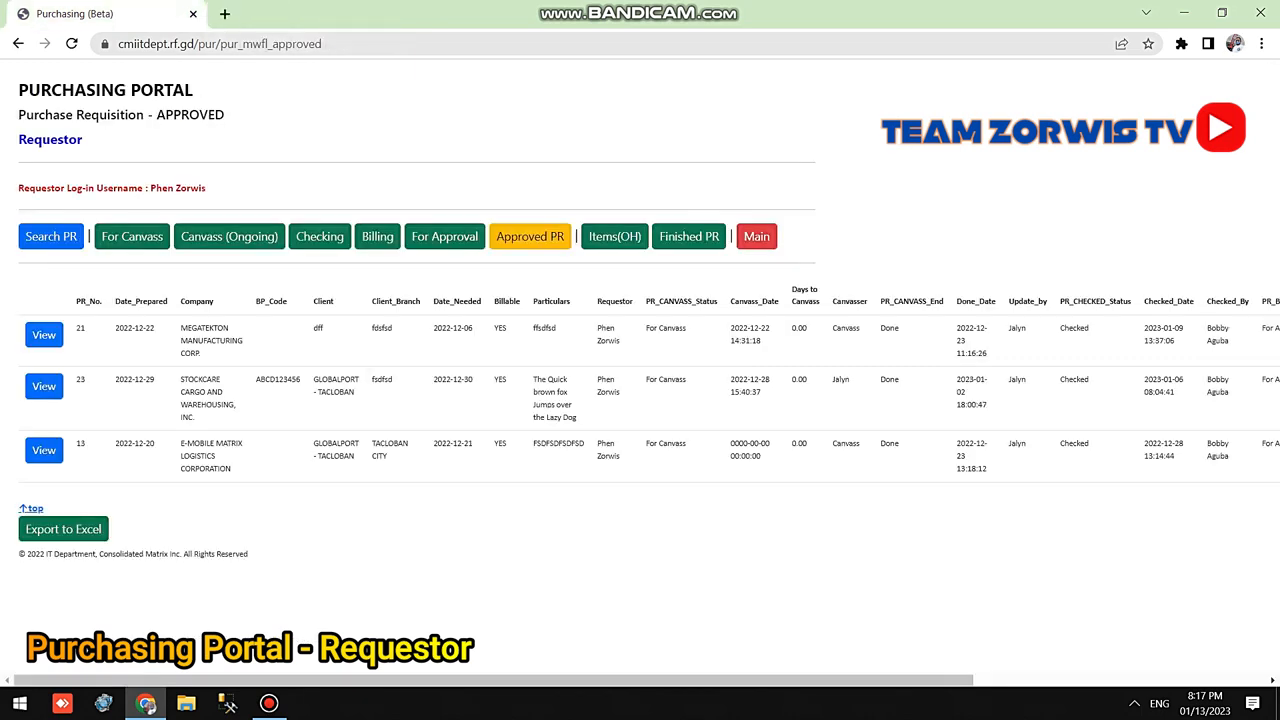
- Show the available on-hand items and open the CHAIRS item of requisition 13 for modification
click(615, 237)
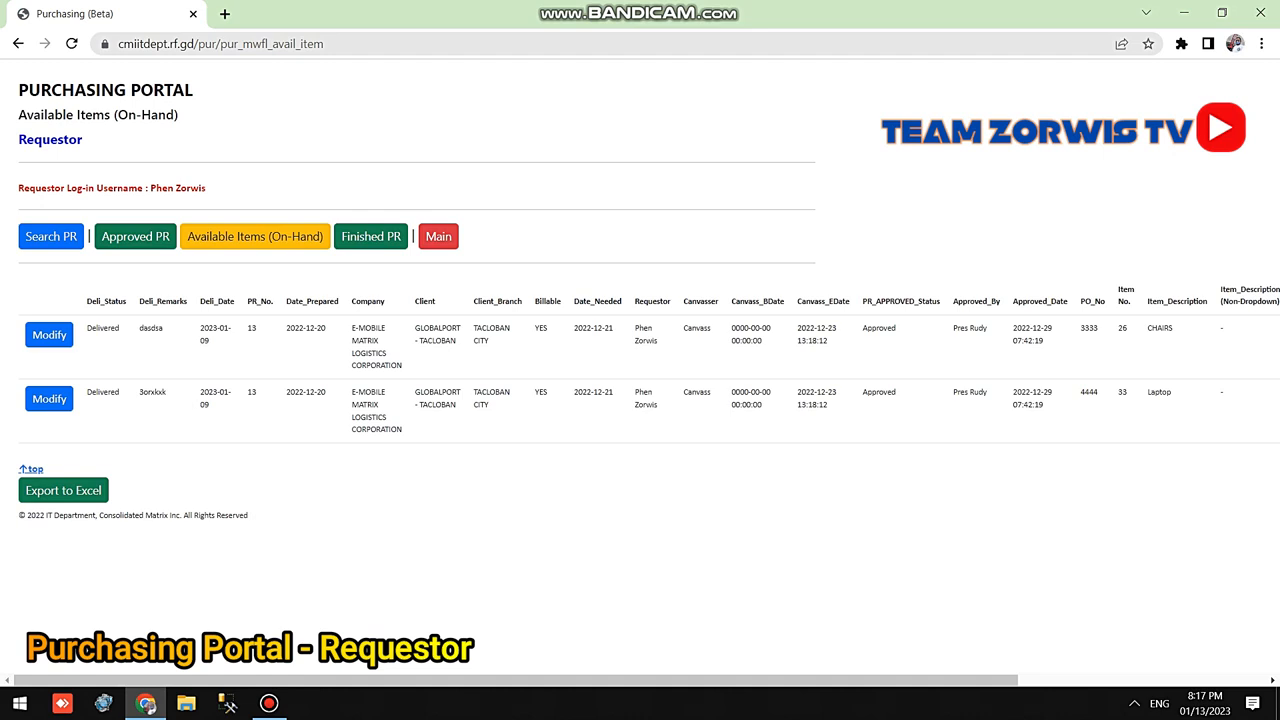
click(49, 335)
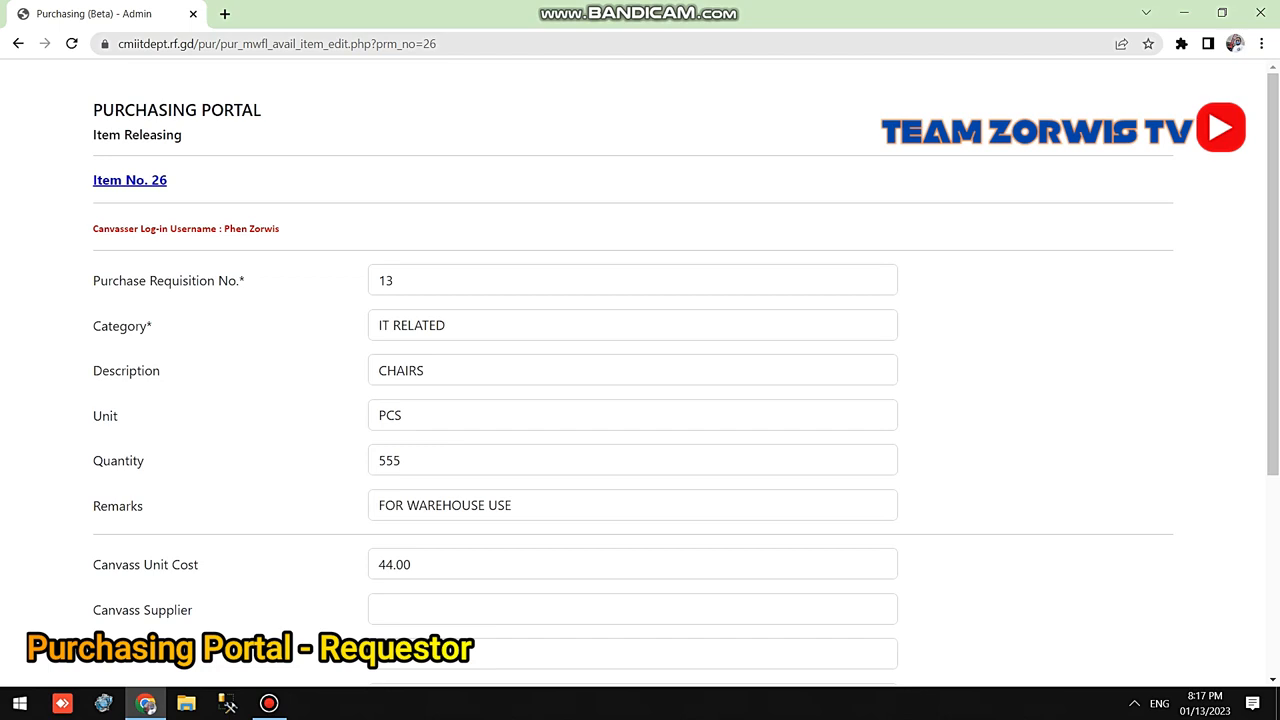
scroll(640, 370, down, 3)
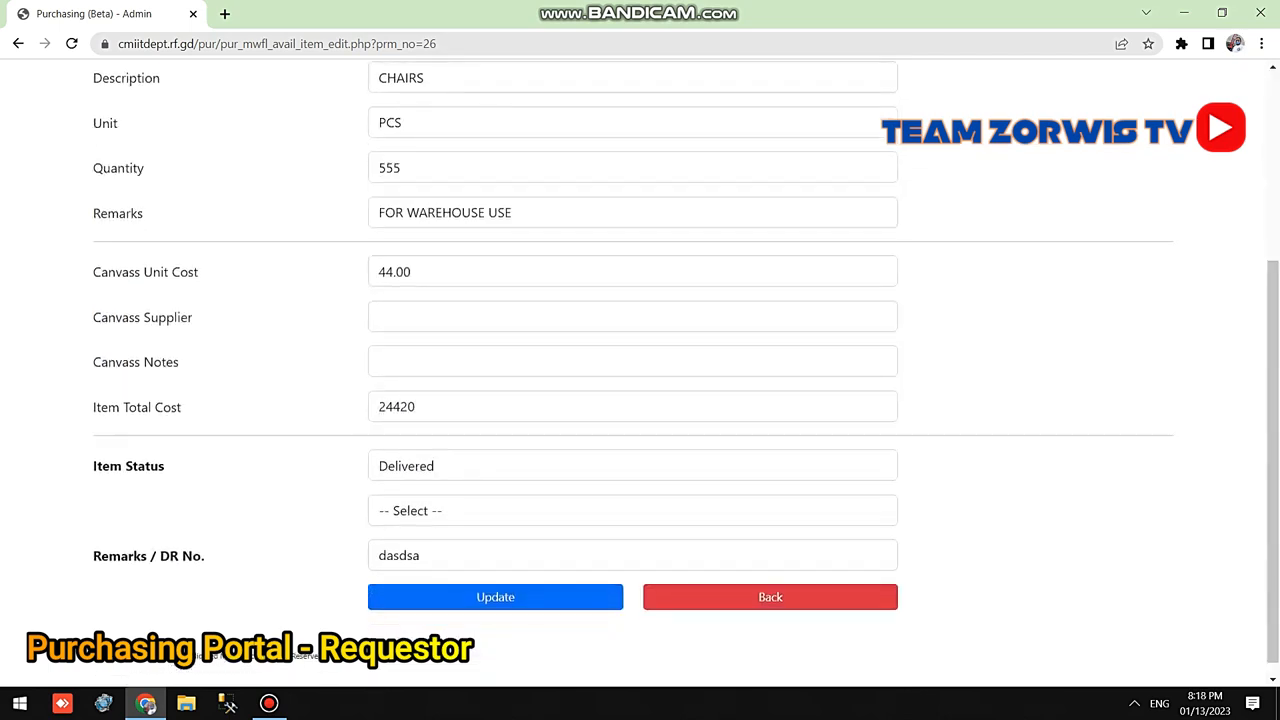
- Set the item status to Delivered and Remarks / DR No. to 12334, update the item, and return to the on-hand list
click(632, 466)
click(632, 511)
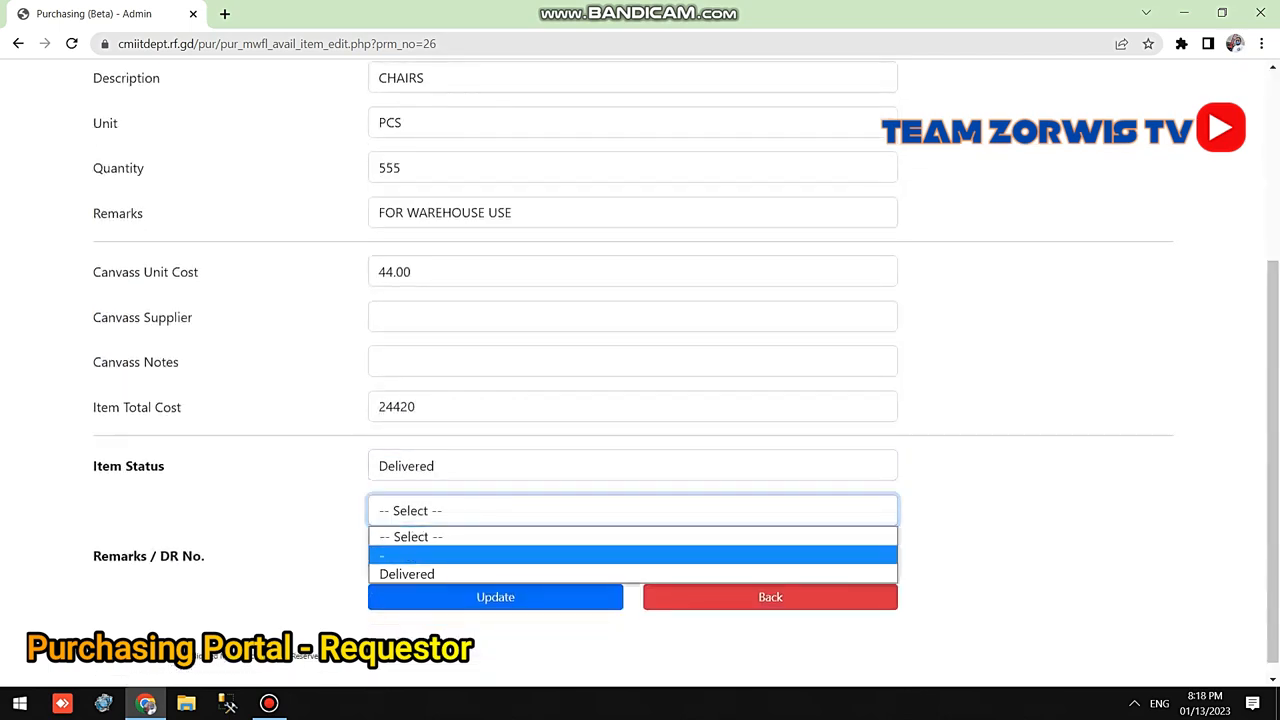
click(407, 574)
double_click(402, 555)
text(12334)
key(Tab)
key(Return)
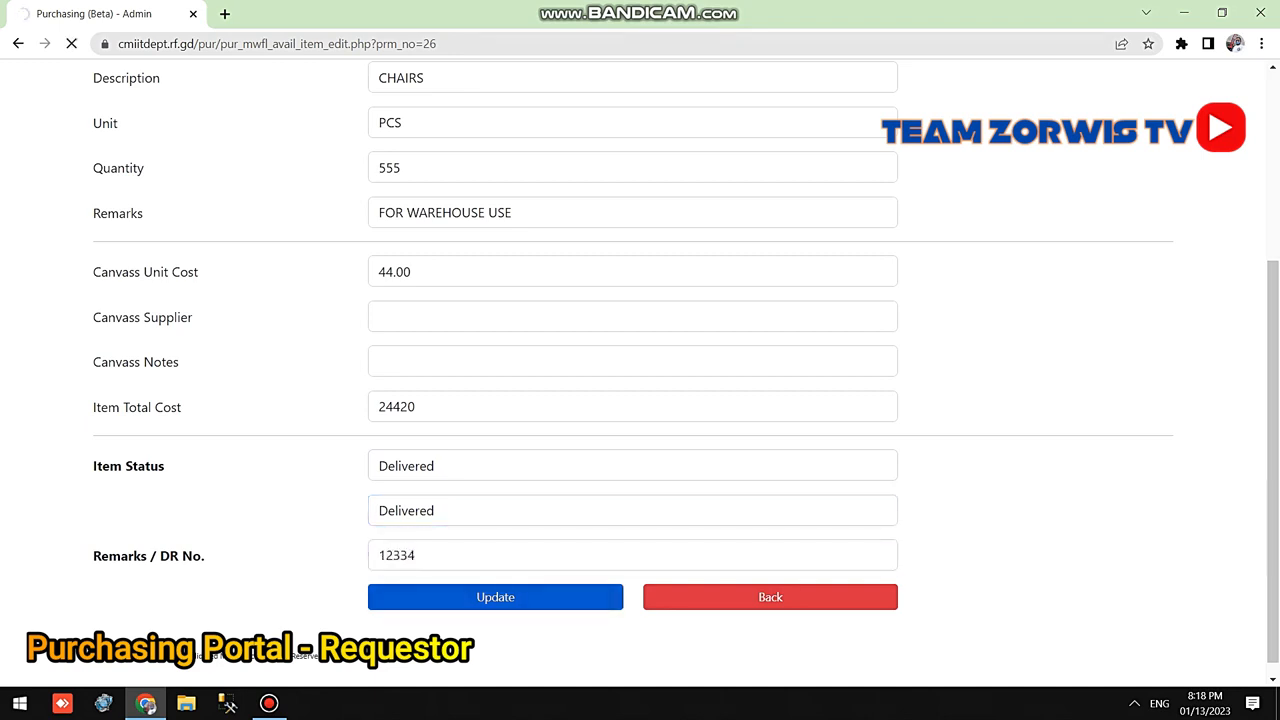
key(Return)
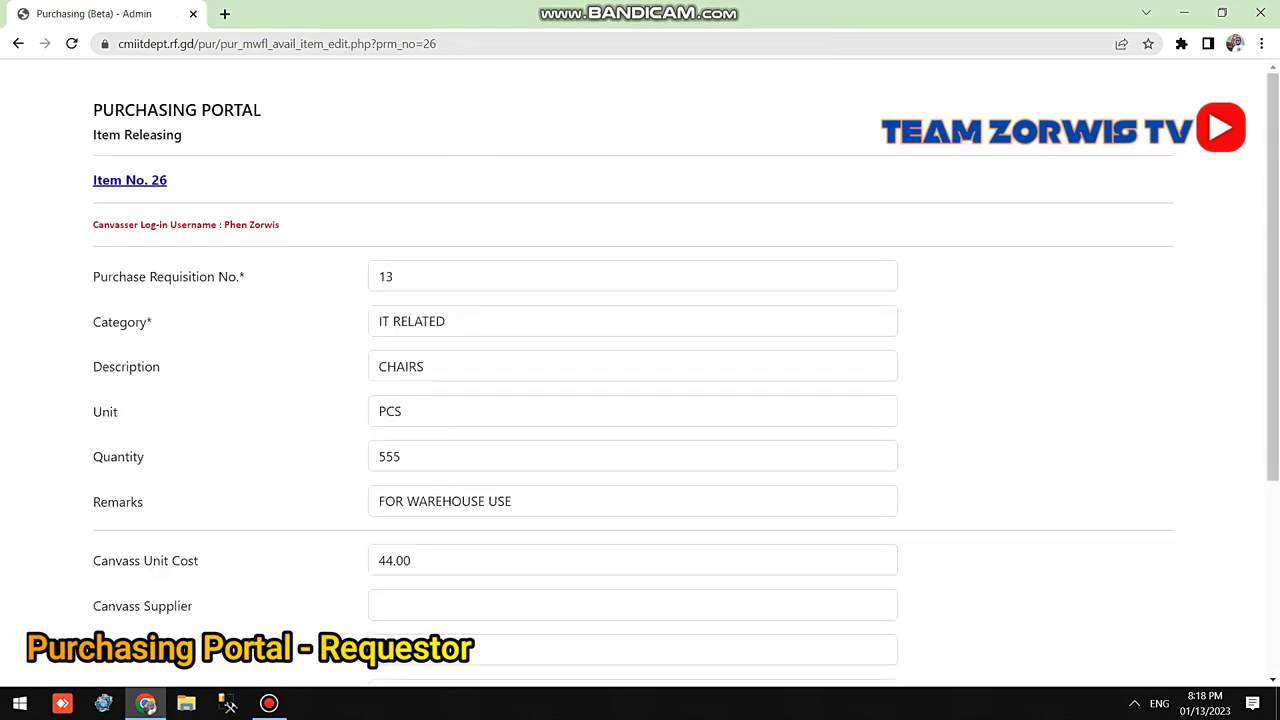
scroll(640, 370, down, 3)
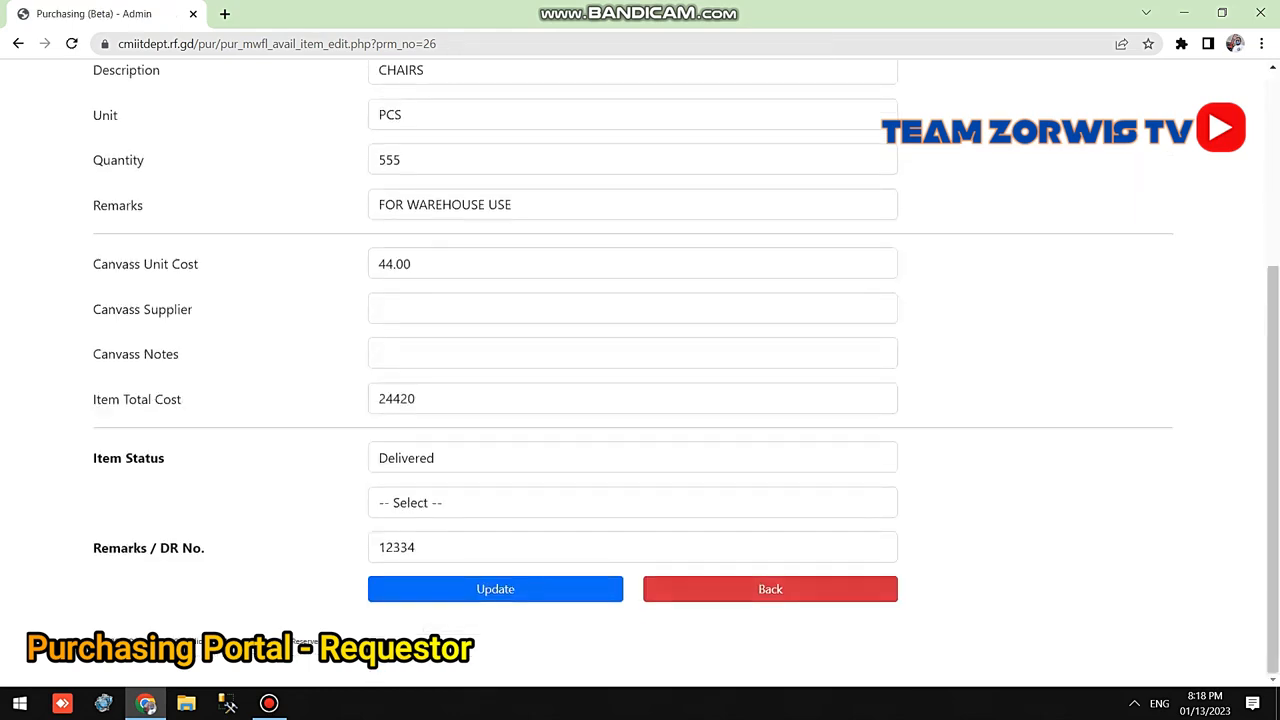
click(770, 589)
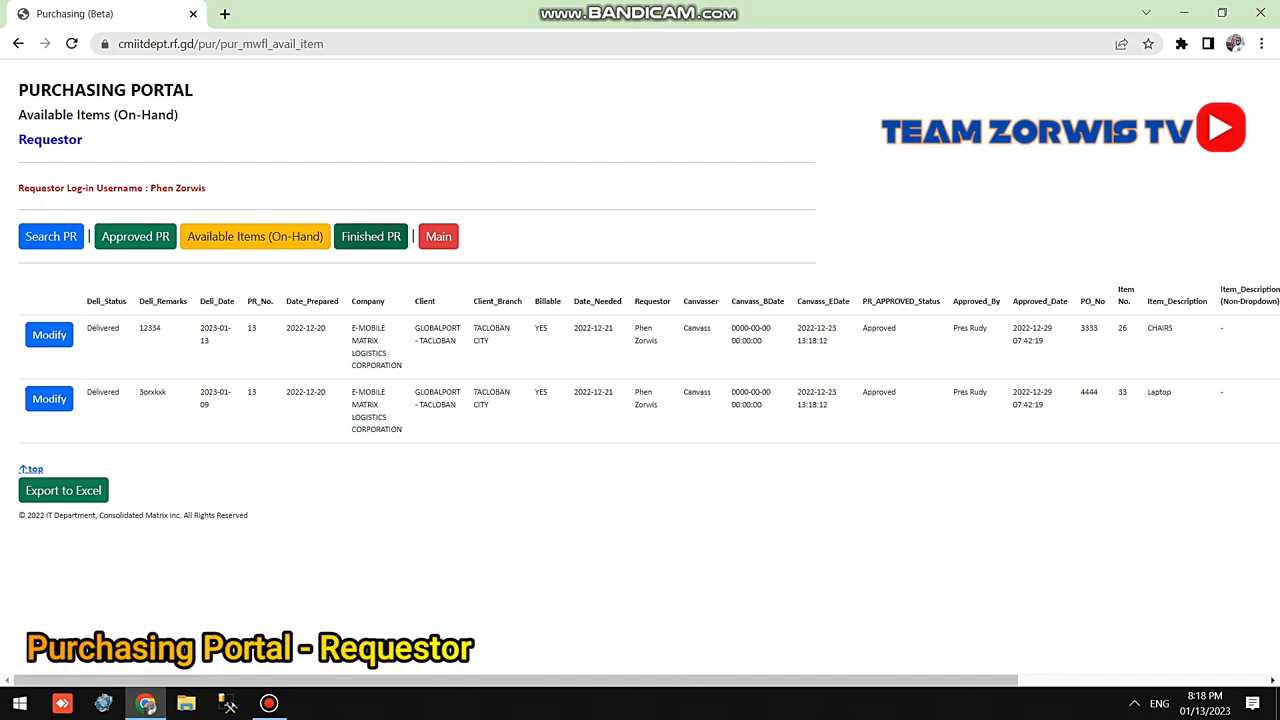
- View the finished requisitions and the For Canvass list, and return to the main chart page
click(370, 236)
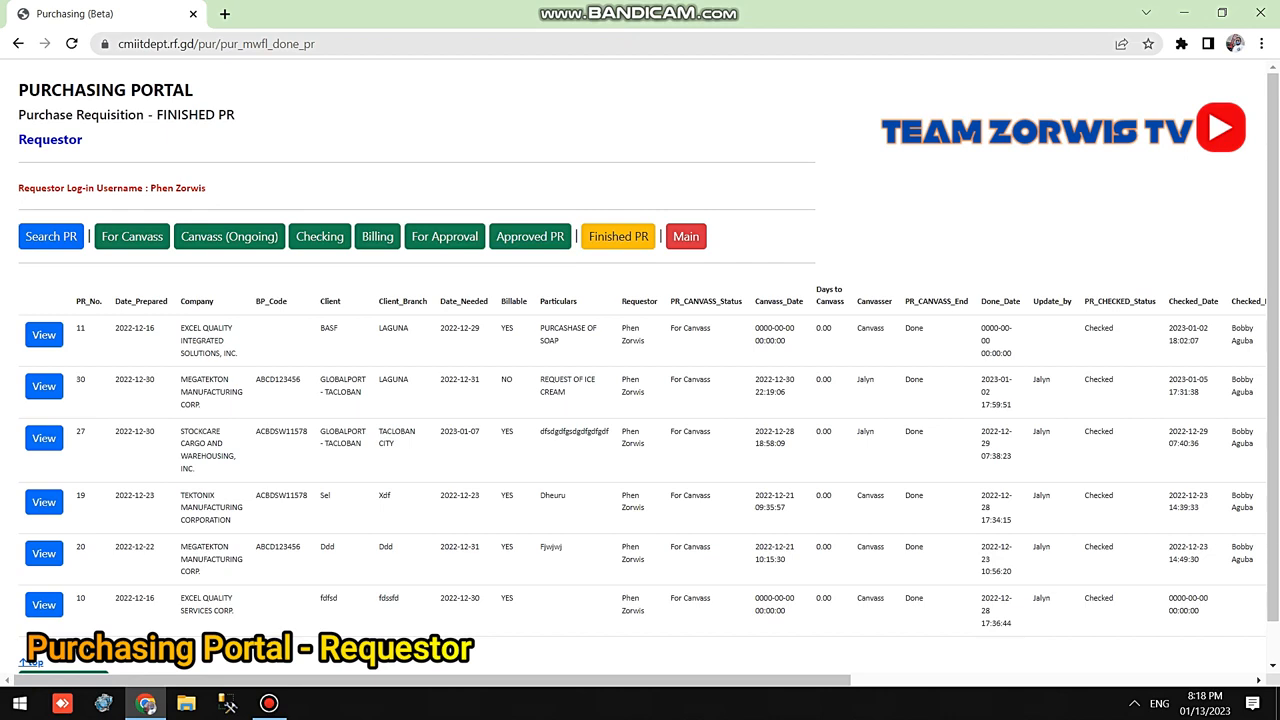
click(132, 236)
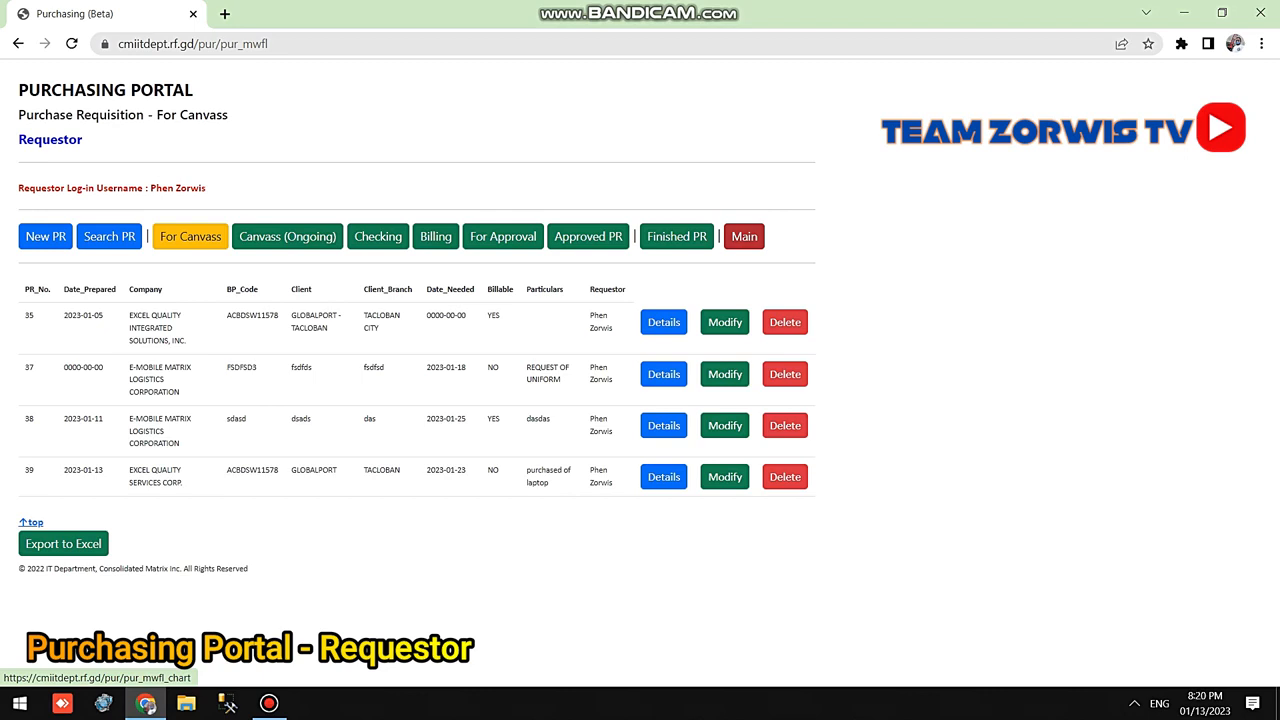
click(744, 237)
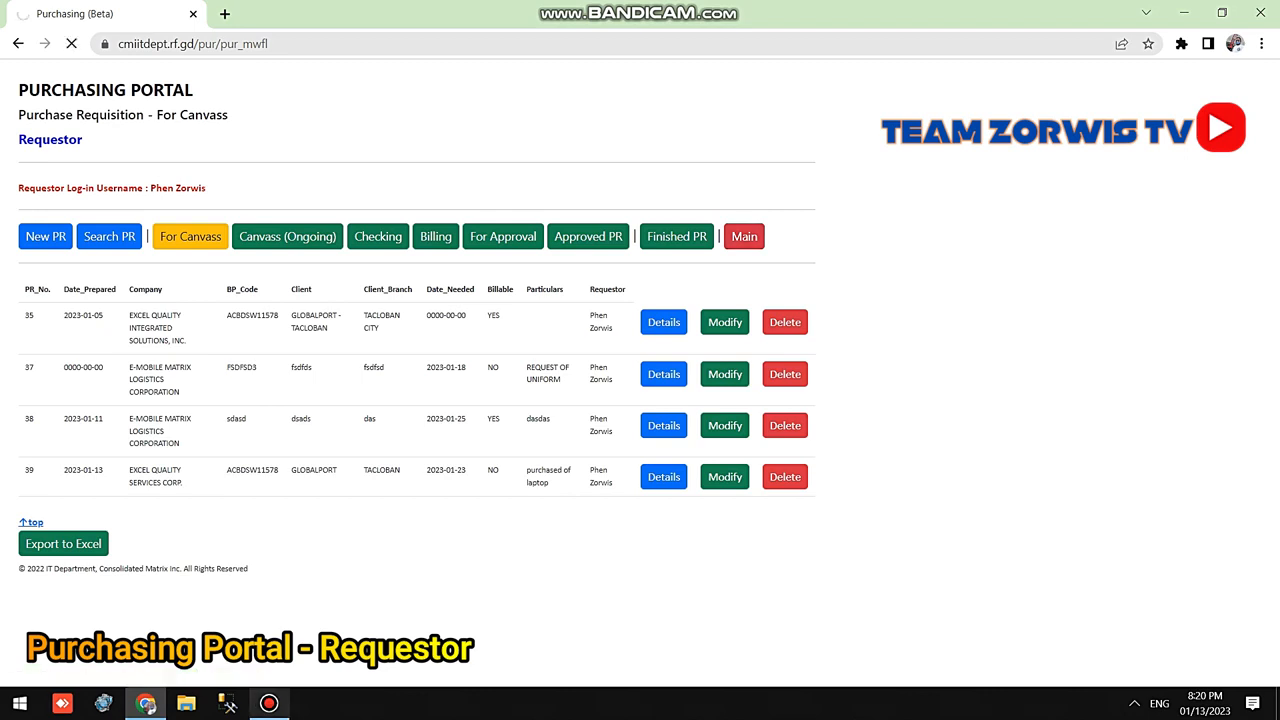
click(269, 704)
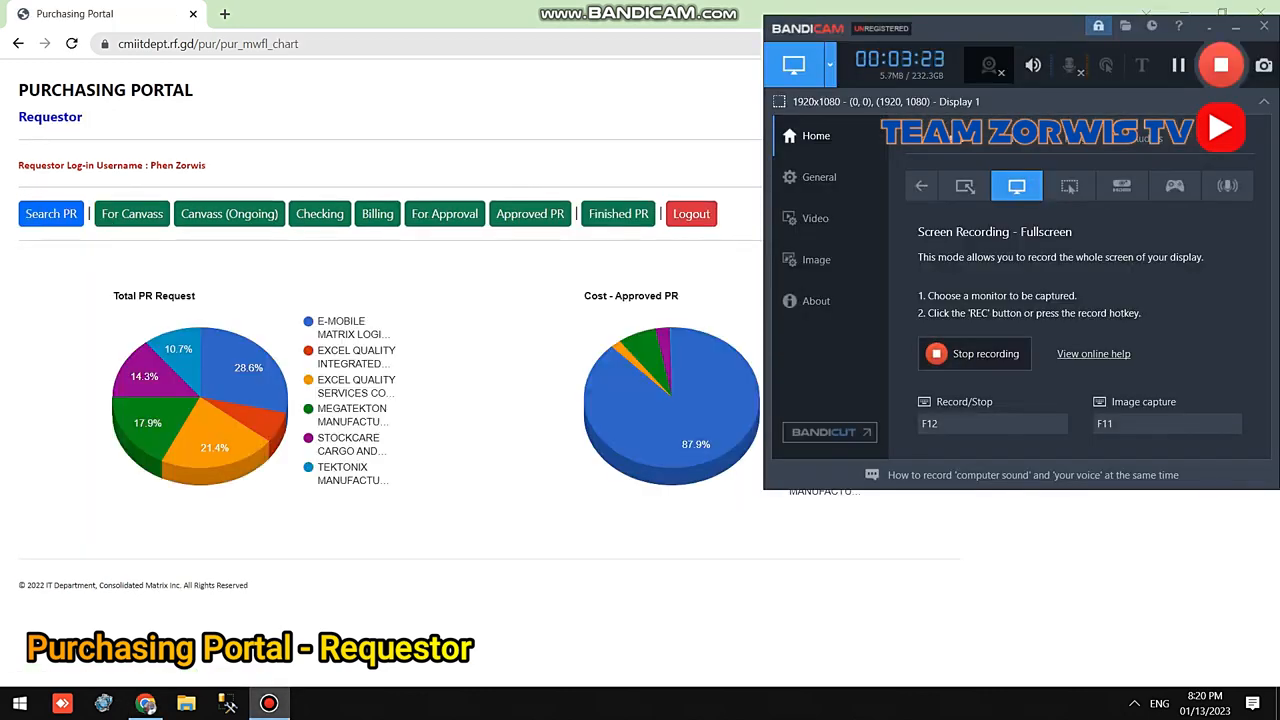